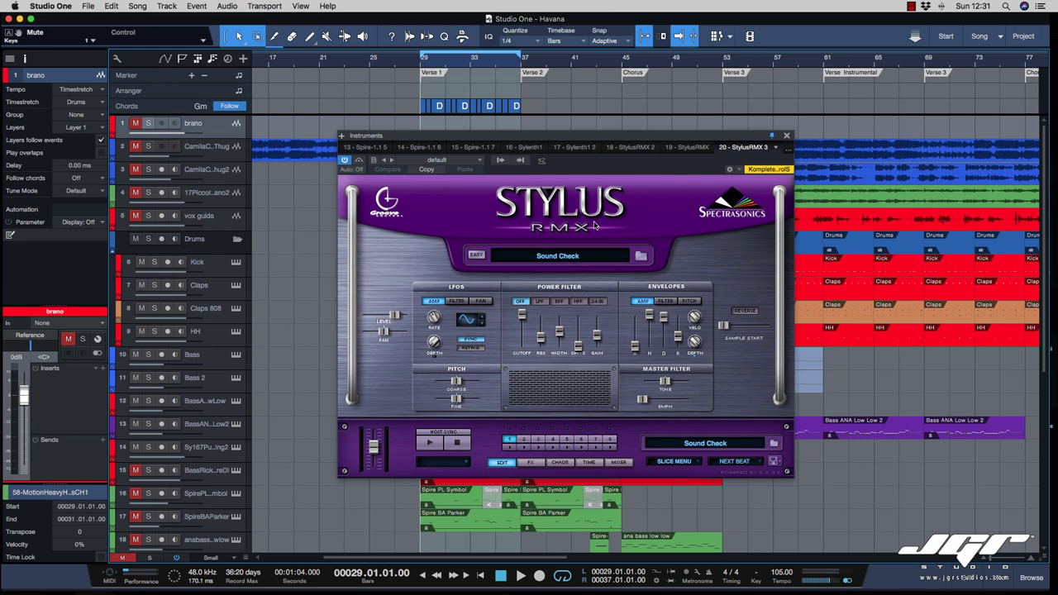
- Open the Stylus RMX groove browser and choose the BackBeat collection from EXP Libraries
{"action": "left_click", "coordinate": [567, 258]}
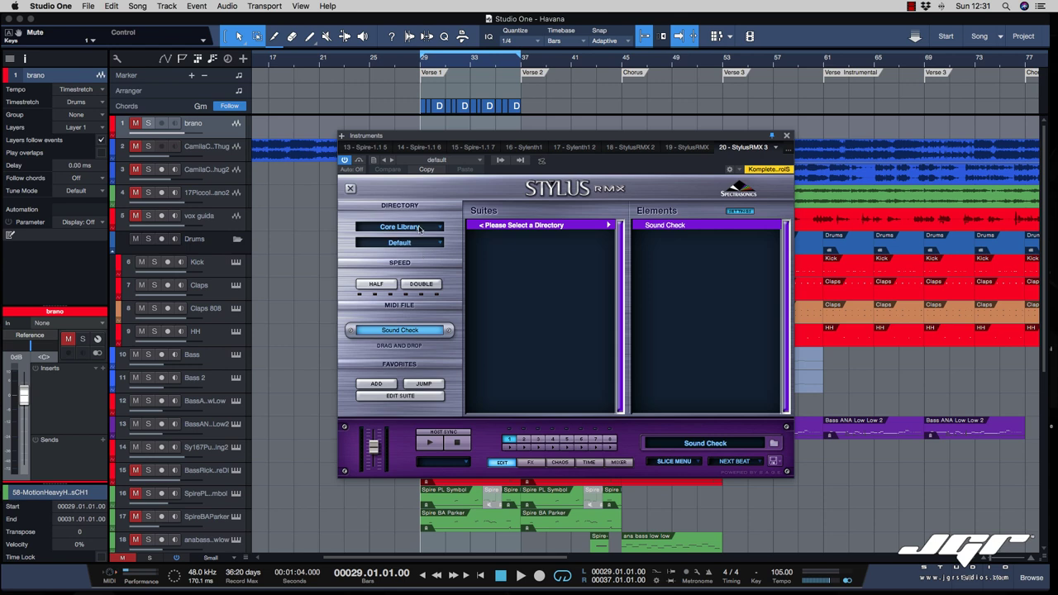
{"action": "left_click", "coordinate": [419, 226]}
{"action": "left_click", "coordinate": [384, 237]}
{"action": "left_click", "coordinate": [426, 242]}
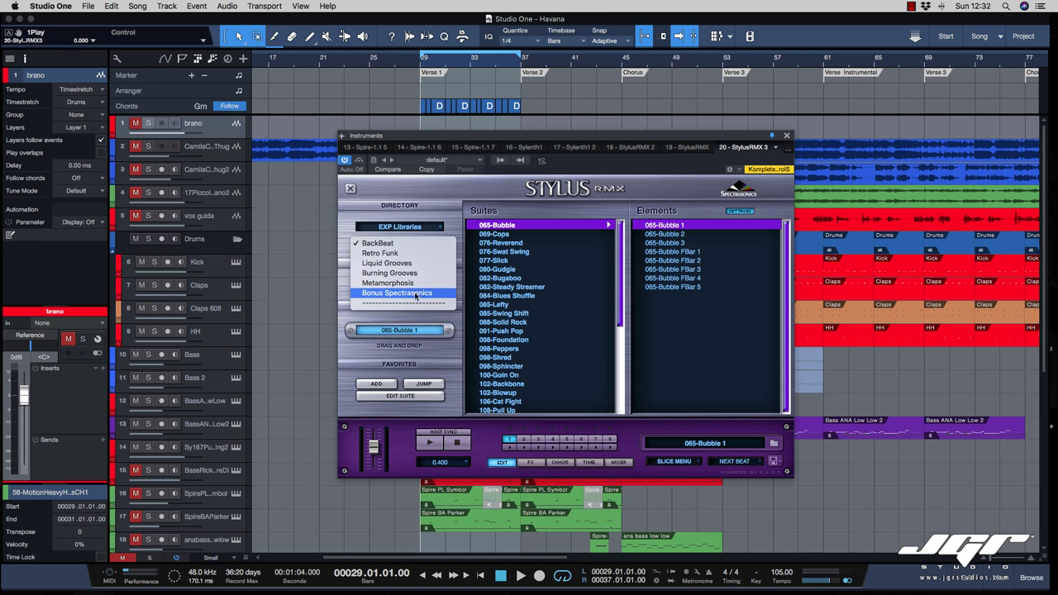
{"action": "left_click", "coordinate": [411, 246]}
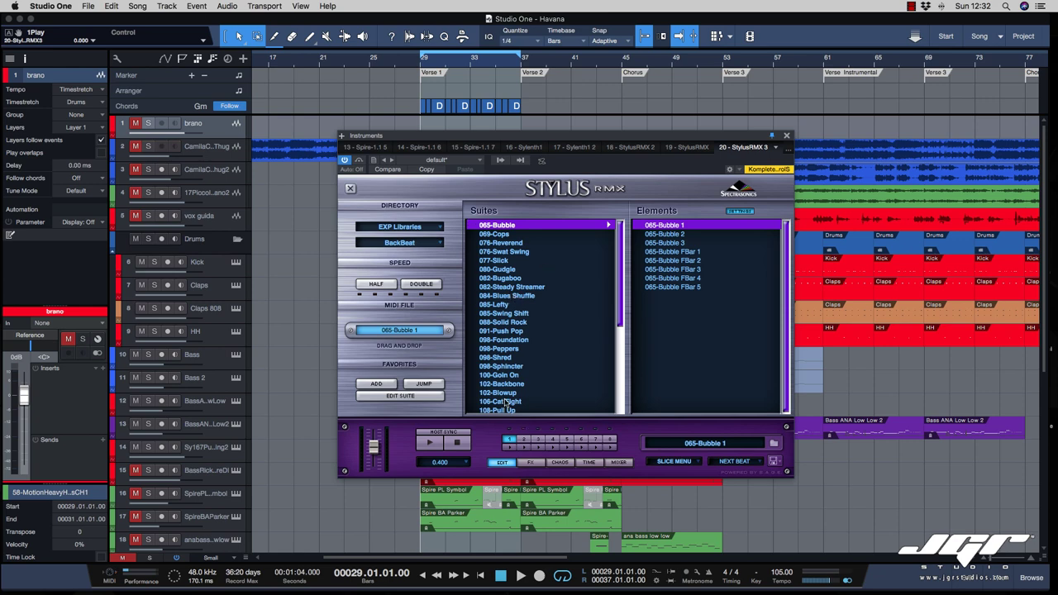
- Start song playback, switch the EXP Libraries collection to Liquid Grooves and look through its suites
{"action": "left_click_drag", "start_coordinate": [415, 137], "coordinate": [456, 145]}
{"action": "key", "text": "space"}
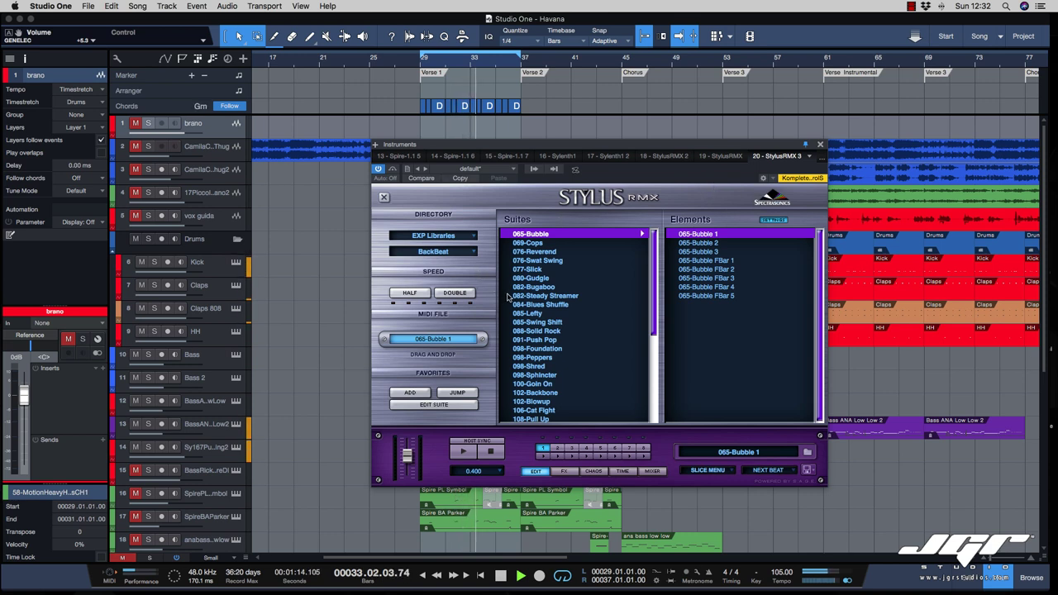
{"action": "left_click", "coordinate": [439, 236]}
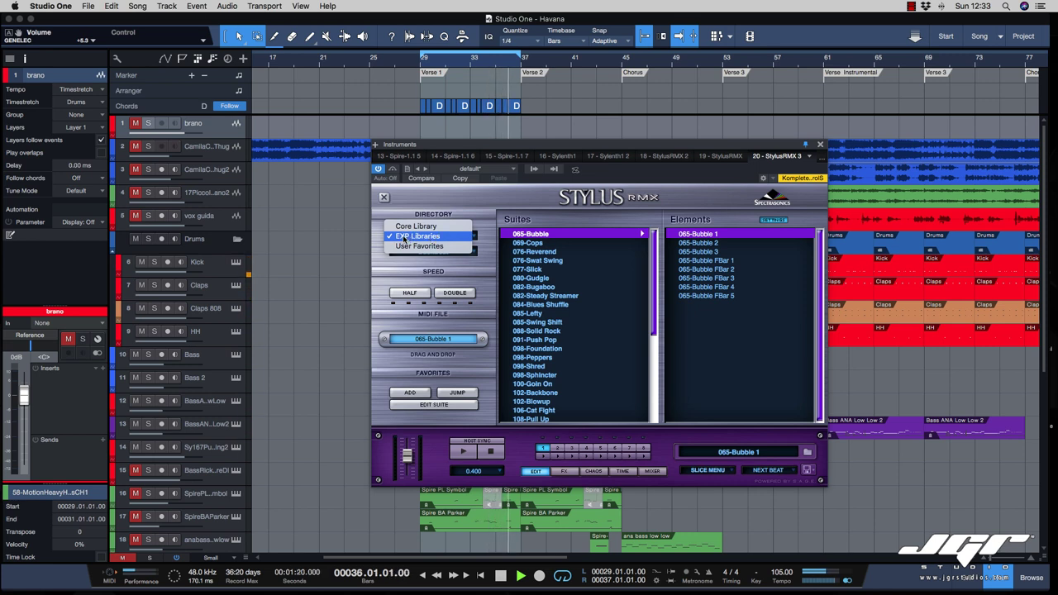
{"action": "left_click", "coordinate": [409, 238]}
{"action": "left_click", "coordinate": [438, 251]}
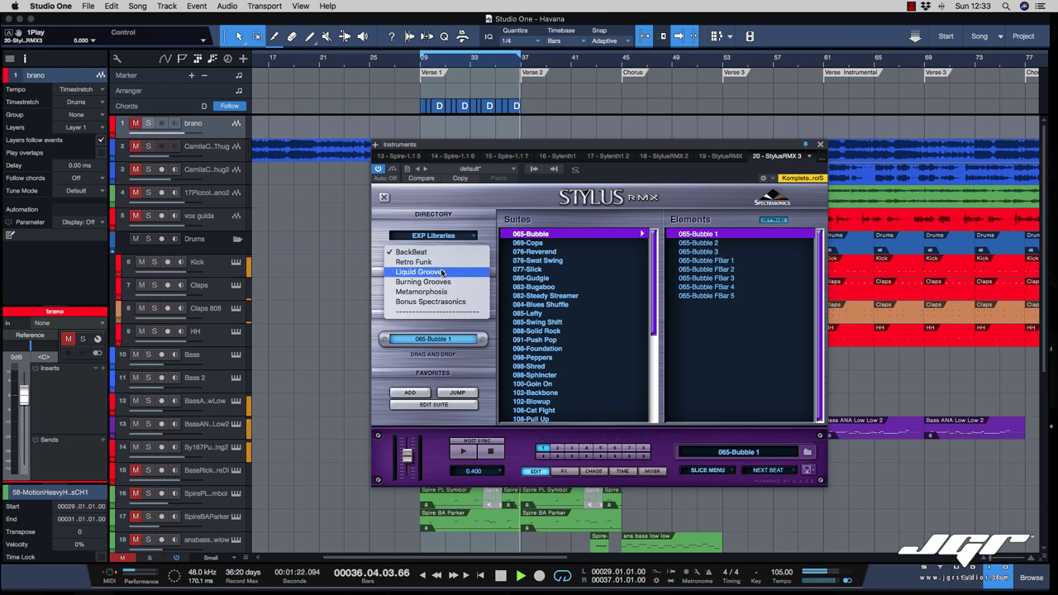
{"action": "left_click", "coordinate": [437, 272]}
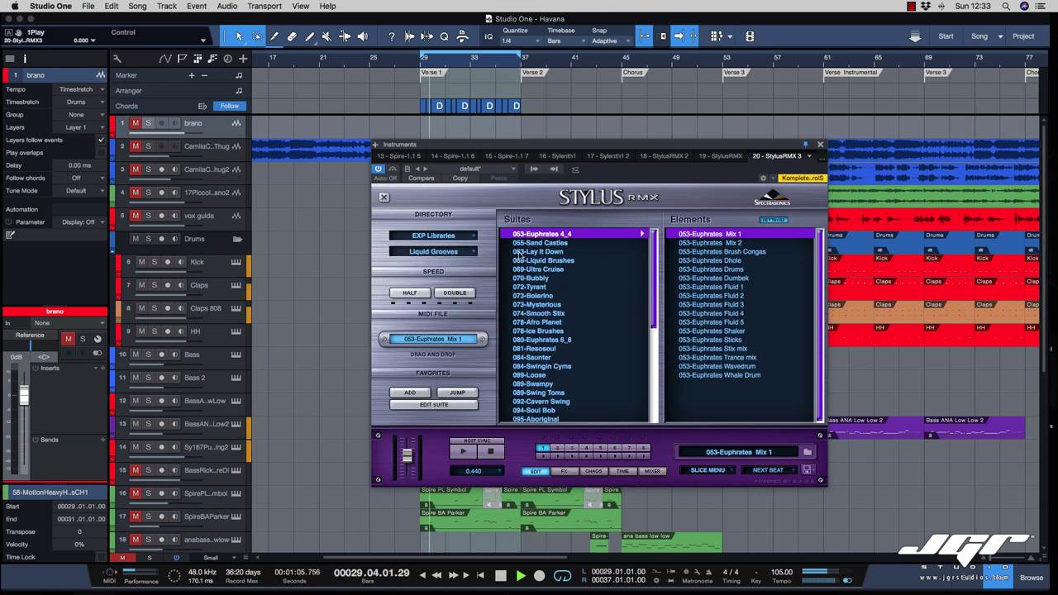
{"action": "scroll", "coordinate": [527, 262], "scroll_direction": "down", "scroll_amount": 5}
{"action": "scroll", "coordinate": [527, 262], "scroll_direction": "up", "scroll_amount": 5}
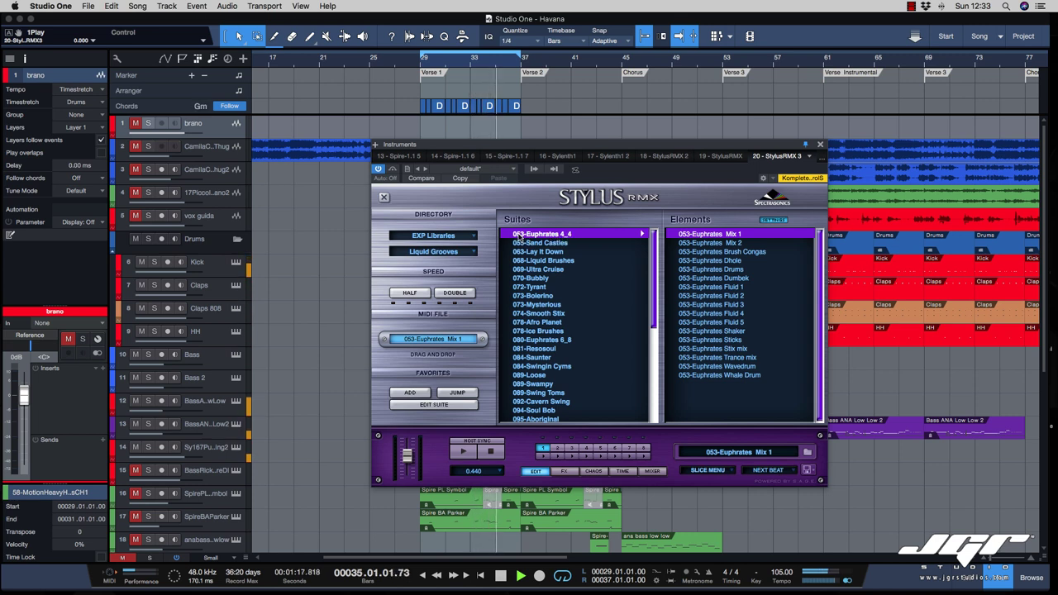
- Enable Host Sync with the song stopped, then restart playback and lower the Stylus RMX master level to -17.3 dB
{"action": "key", "text": "space"}
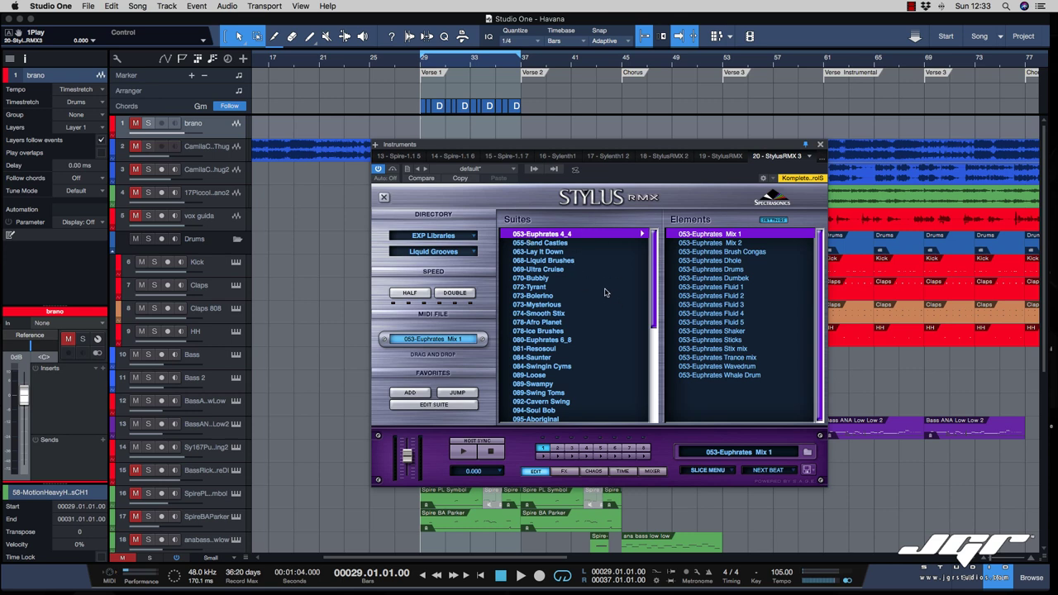
{"action": "left_click", "coordinate": [477, 443]}
{"action": "key", "text": "space"}
{"action": "left_click_drag", "start_coordinate": [406, 457], "coordinate": [409, 472]}
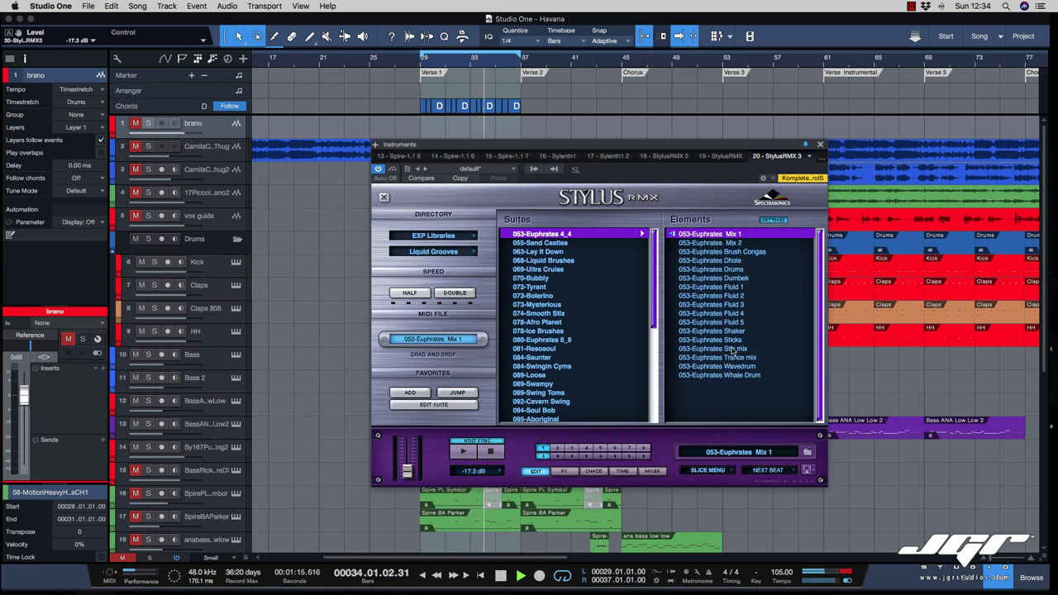
- Audition the Brush Congas, Dhole and Drums elements of the 053-Euphrates 4_4 suite against the song
{"action": "left_click", "coordinate": [704, 252]}
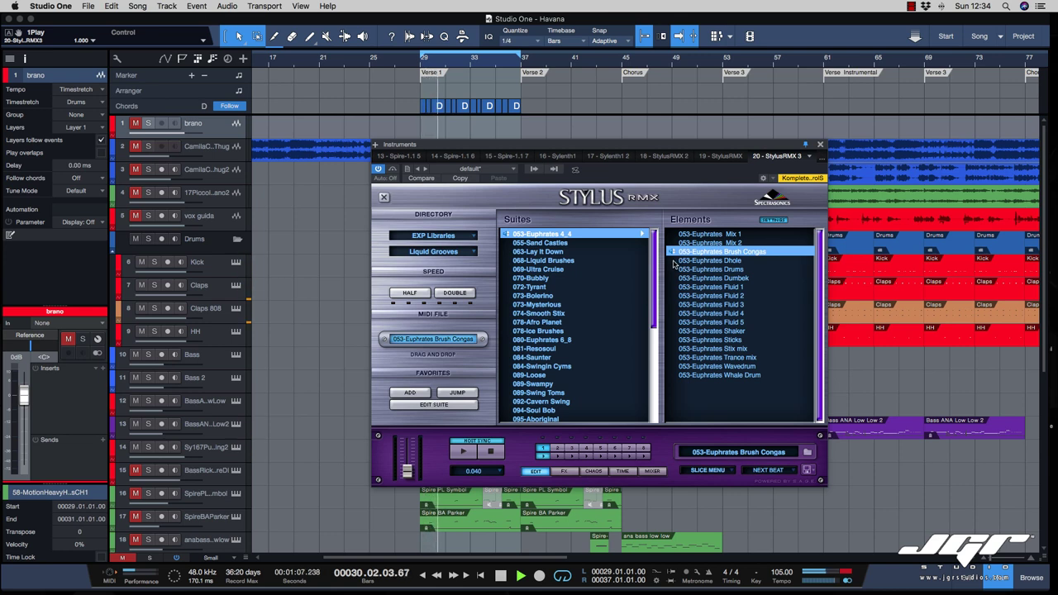
{"action": "left_click", "coordinate": [675, 261]}
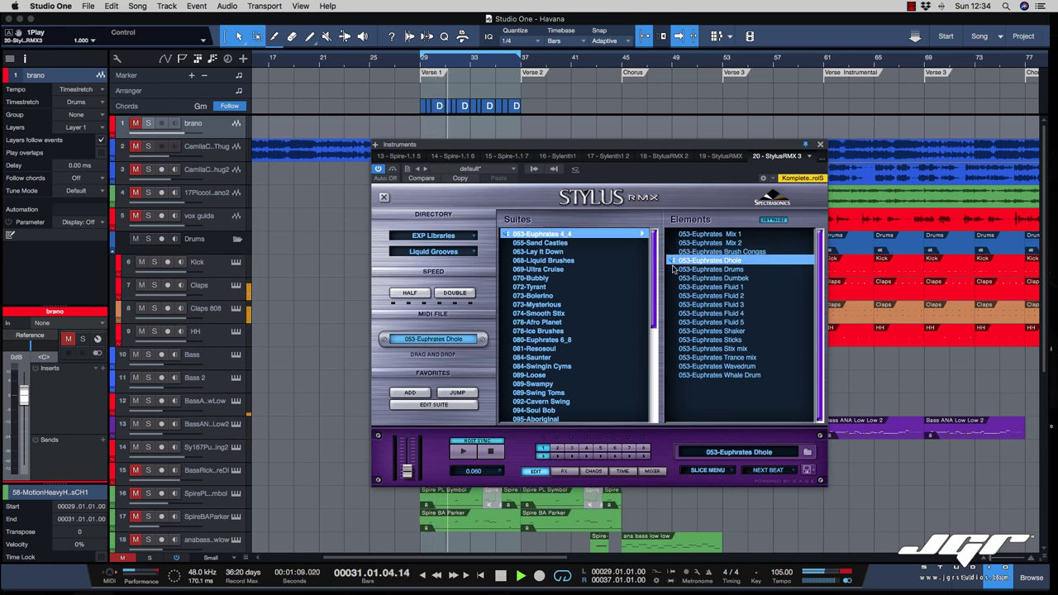
{"action": "left_click", "coordinate": [675, 270]}
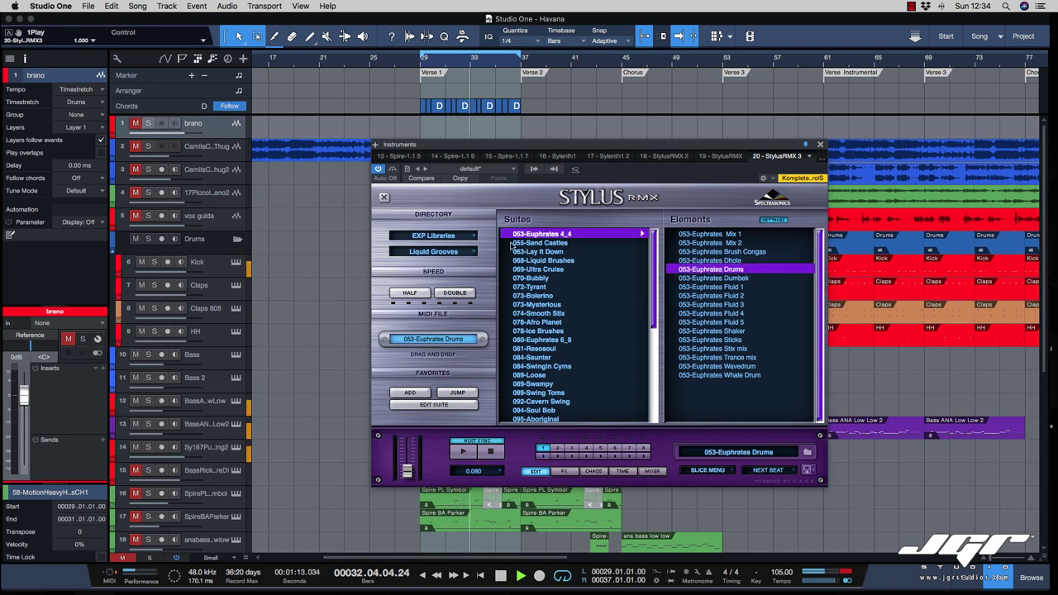
- Load the Drums element of the 055-Sand Castles suite and raise the master level to -13.4 dB
{"action": "key", "text": "Down"}
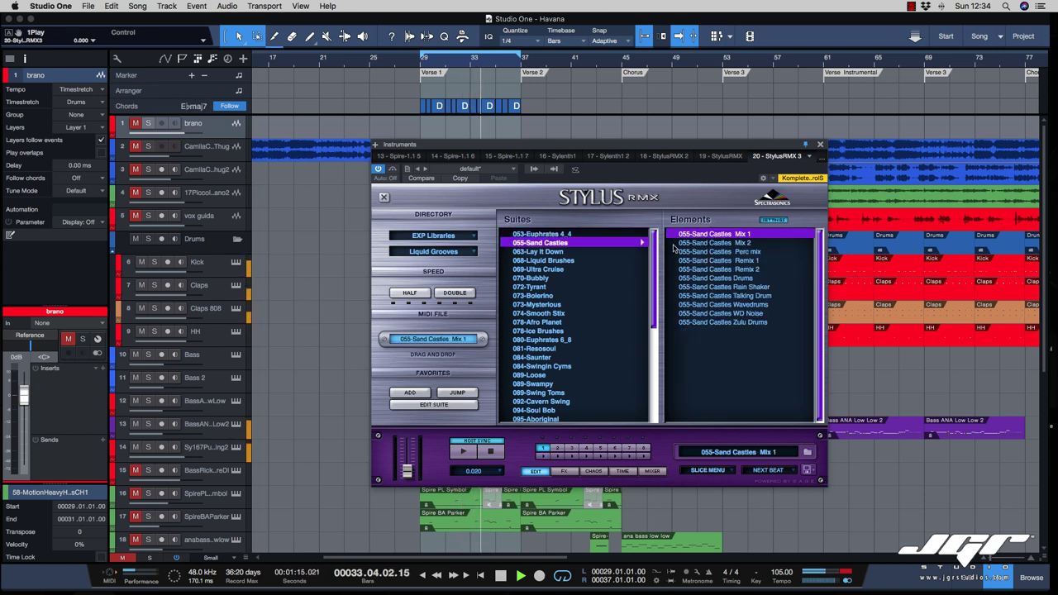
{"action": "left_click", "coordinate": [677, 278]}
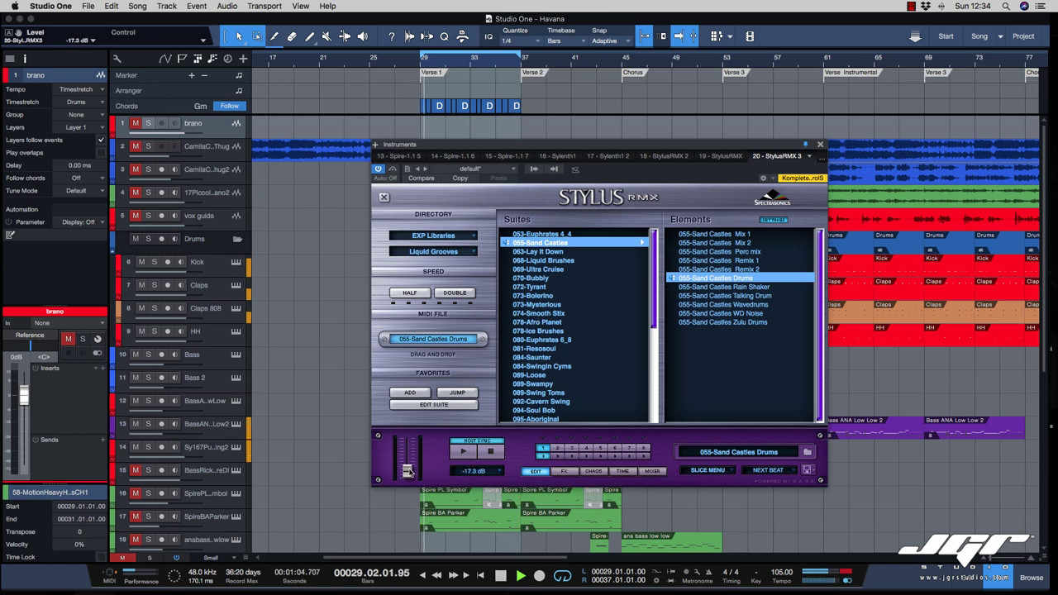
{"action": "left_click_drag", "start_coordinate": [407, 472], "coordinate": [407, 469]}
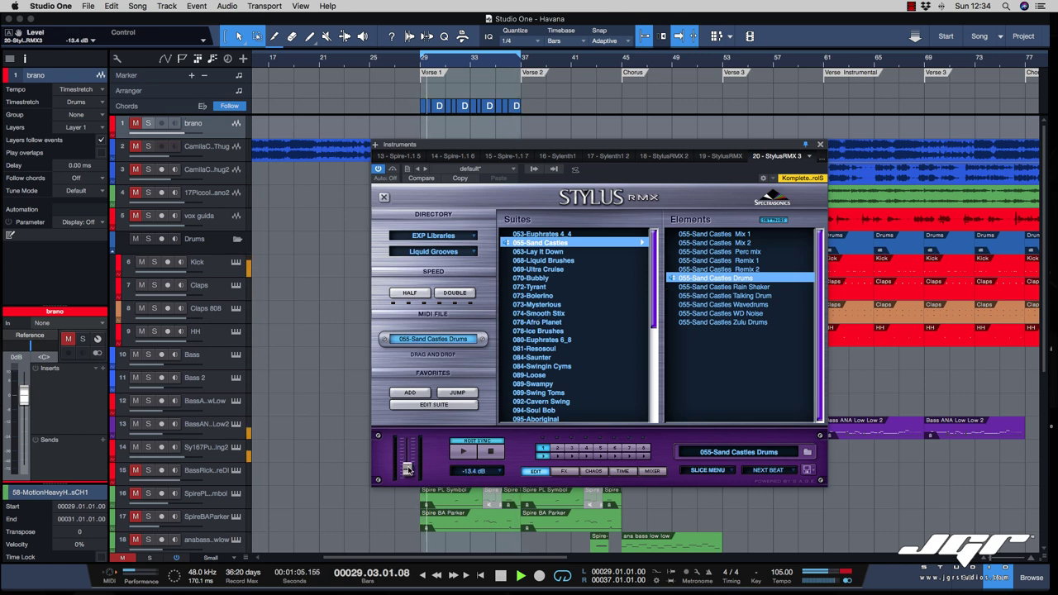
- Load the 055-Sand Castles Wavedrums element into part 1 and slow it down with the Half speed option
{"action": "left_click", "coordinate": [680, 306]}
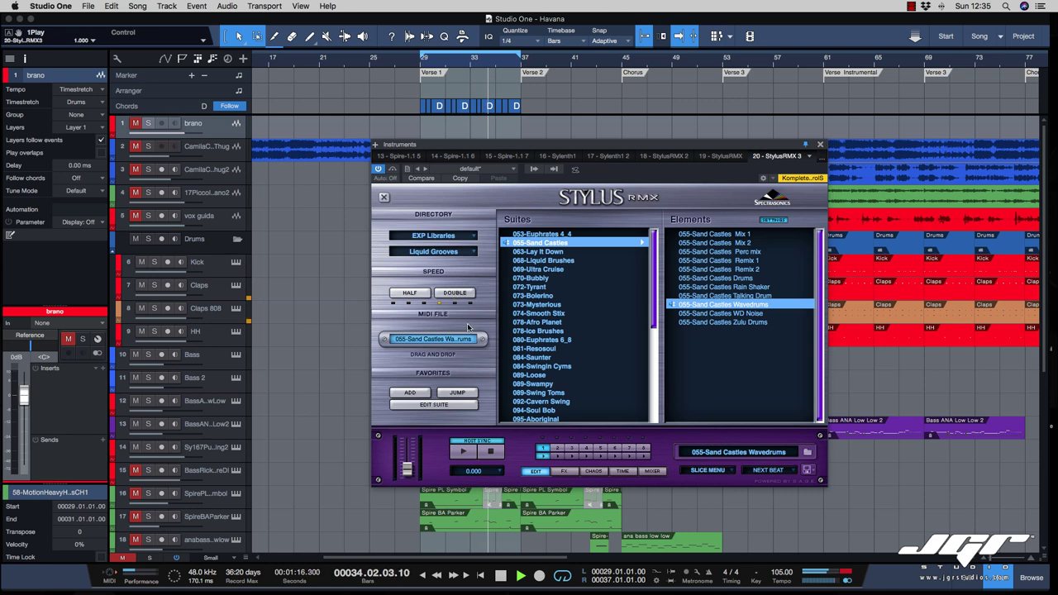
{"action": "left_click", "coordinate": [417, 297]}
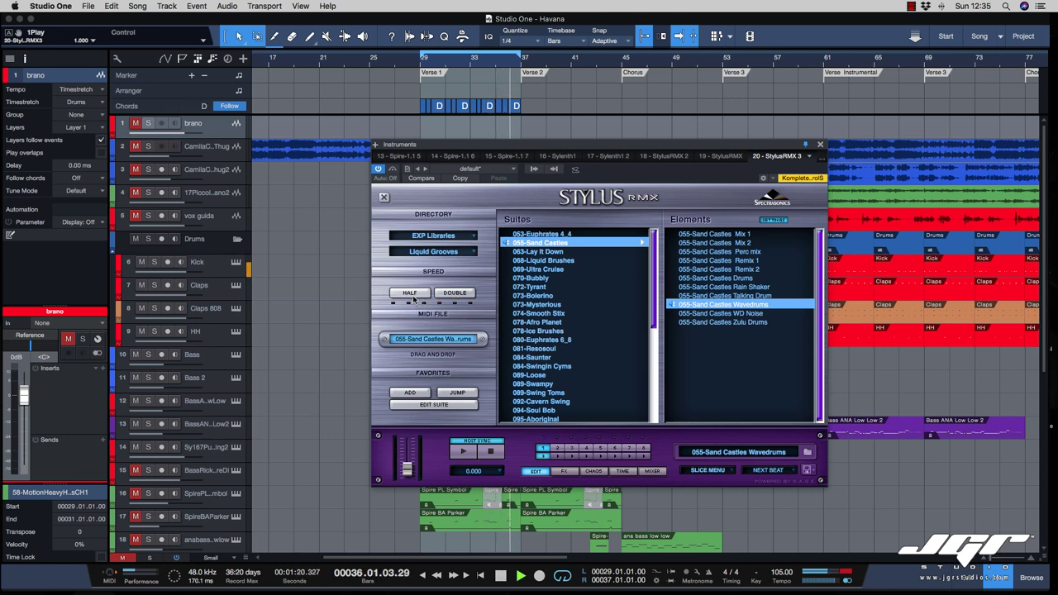
{"action": "left_click", "coordinate": [415, 296]}
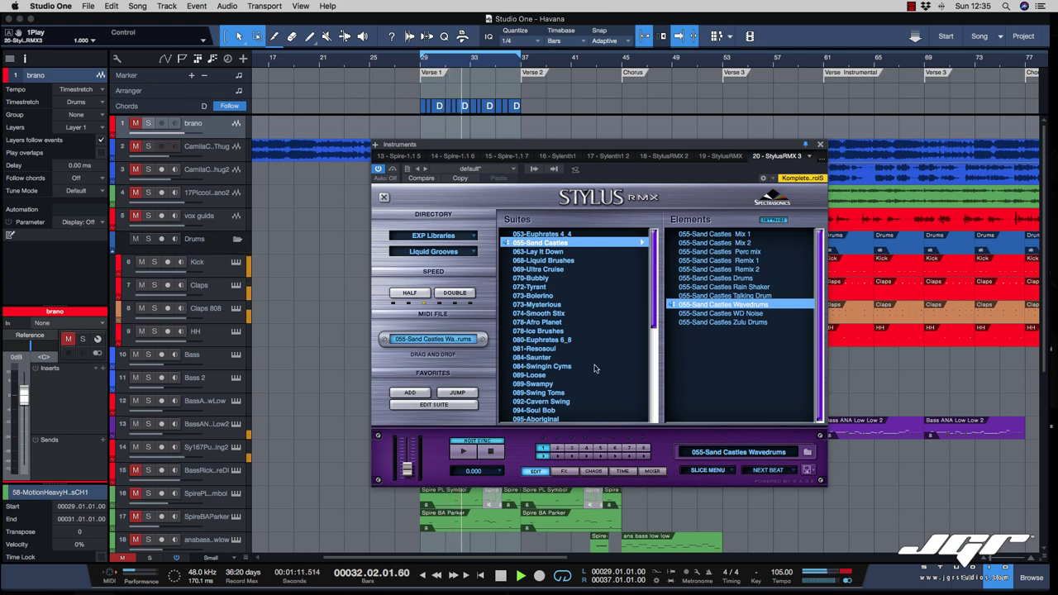
- Mute part 1 in the Stylus RMX mixer and open the groove browser for part 2
{"action": "left_click", "coordinate": [653, 471]}
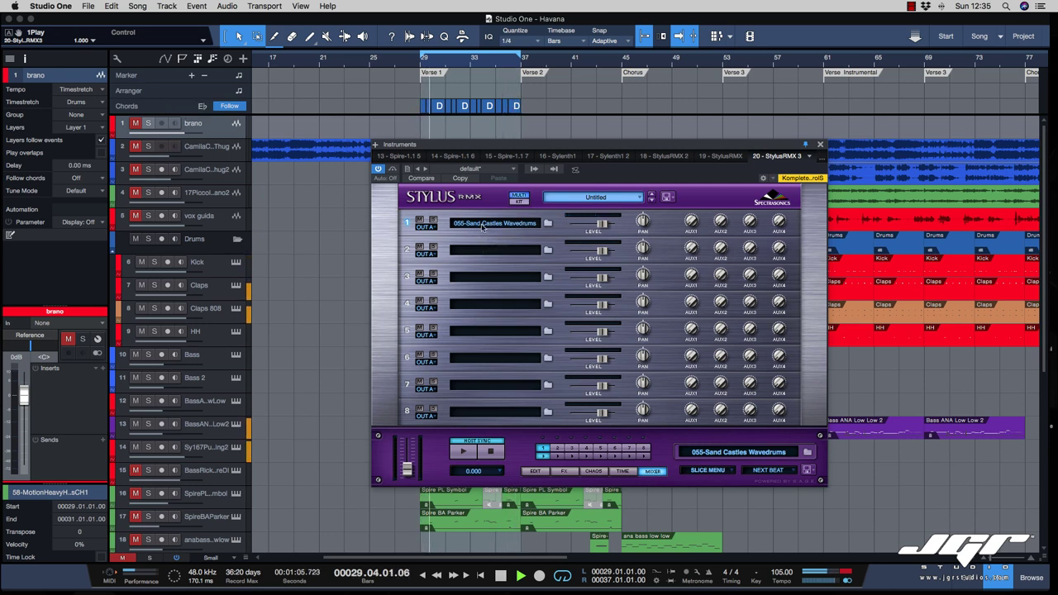
{"action": "left_click", "coordinate": [420, 220]}
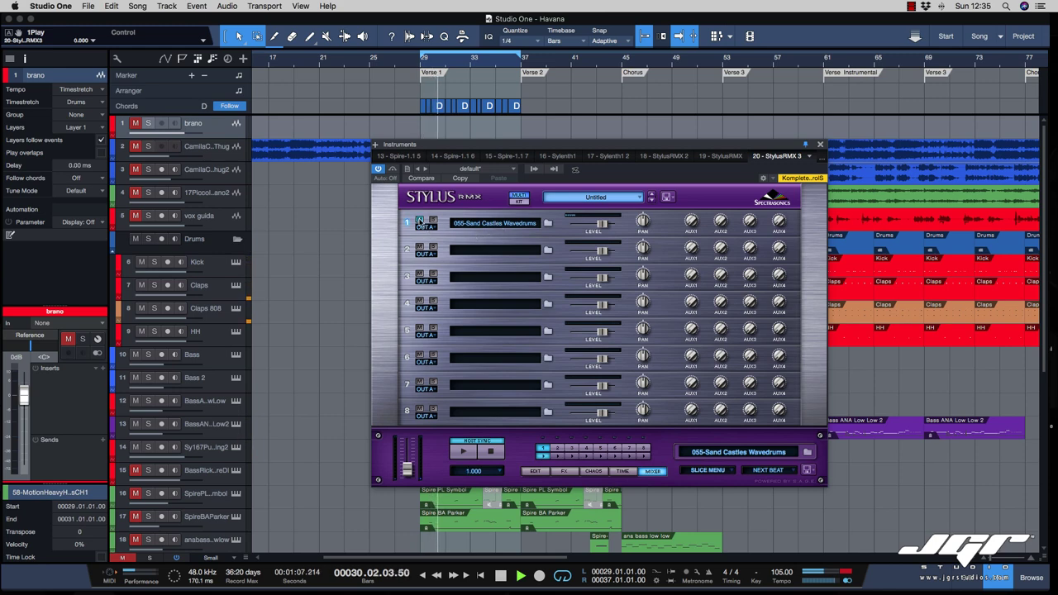
{"action": "left_click", "coordinate": [492, 253]}
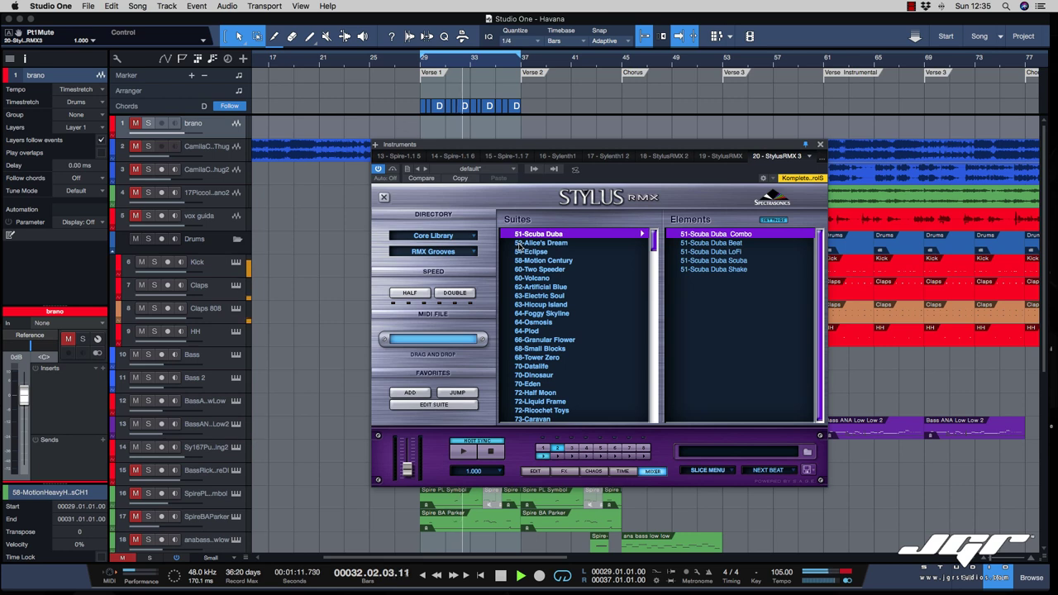
- Try 52-Alice's Dream on part 2, then switch its directory to the Liquid Grooves collection of EXP Libraries
{"action": "left_click", "coordinate": [520, 244]}
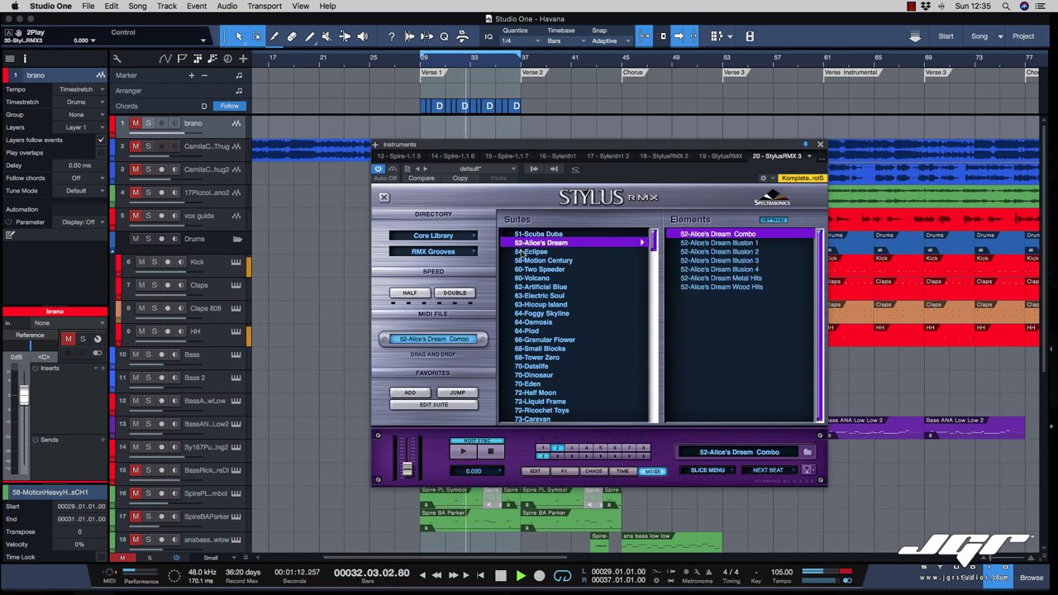
{"action": "left_click", "coordinate": [434, 236]}
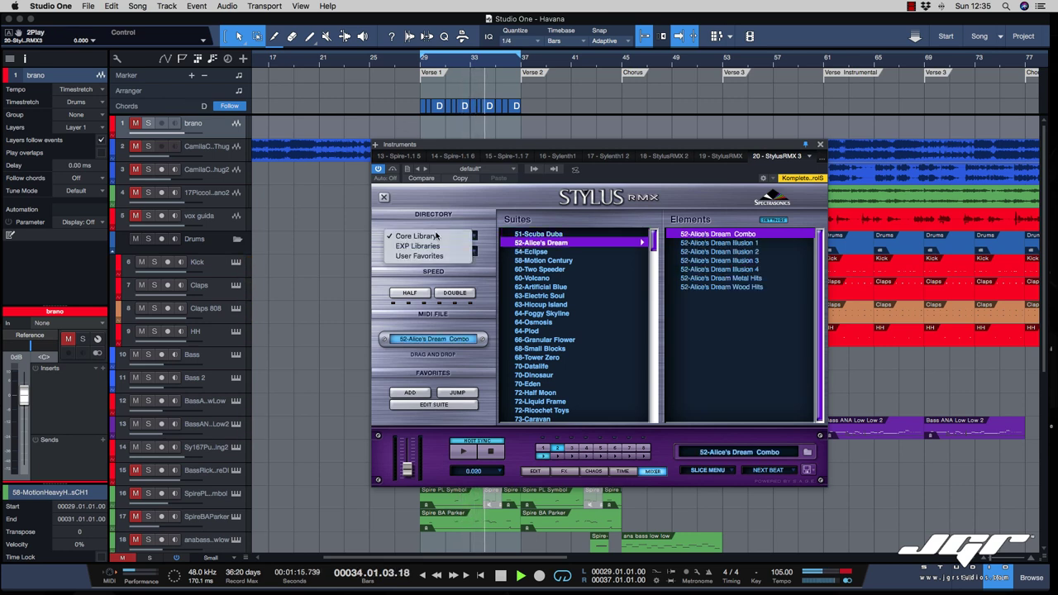
{"action": "left_click", "coordinate": [418, 245]}
{"action": "left_click", "coordinate": [433, 252]}
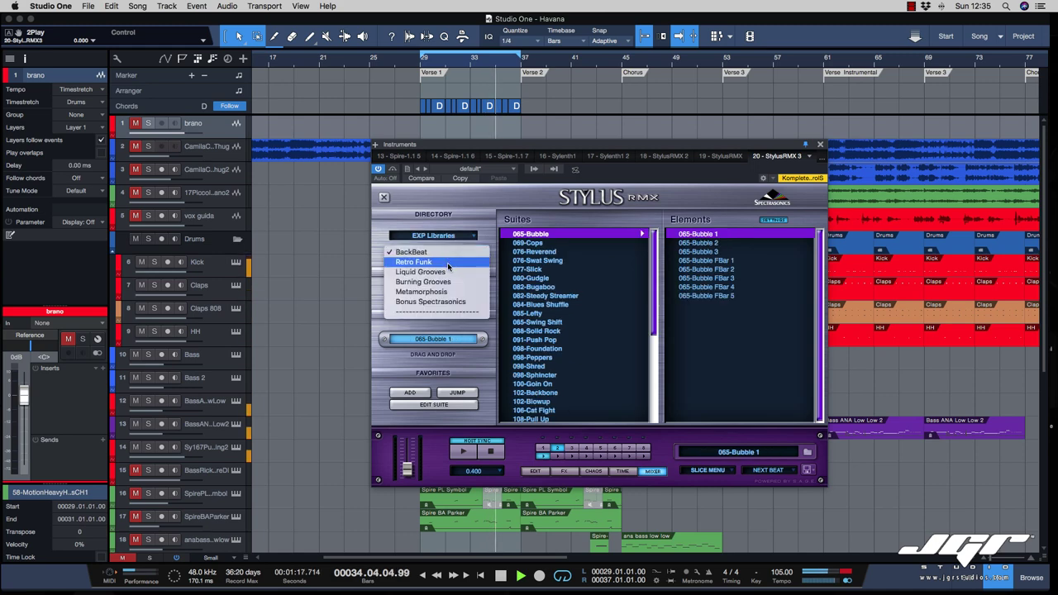
{"action": "left_click", "coordinate": [444, 272]}
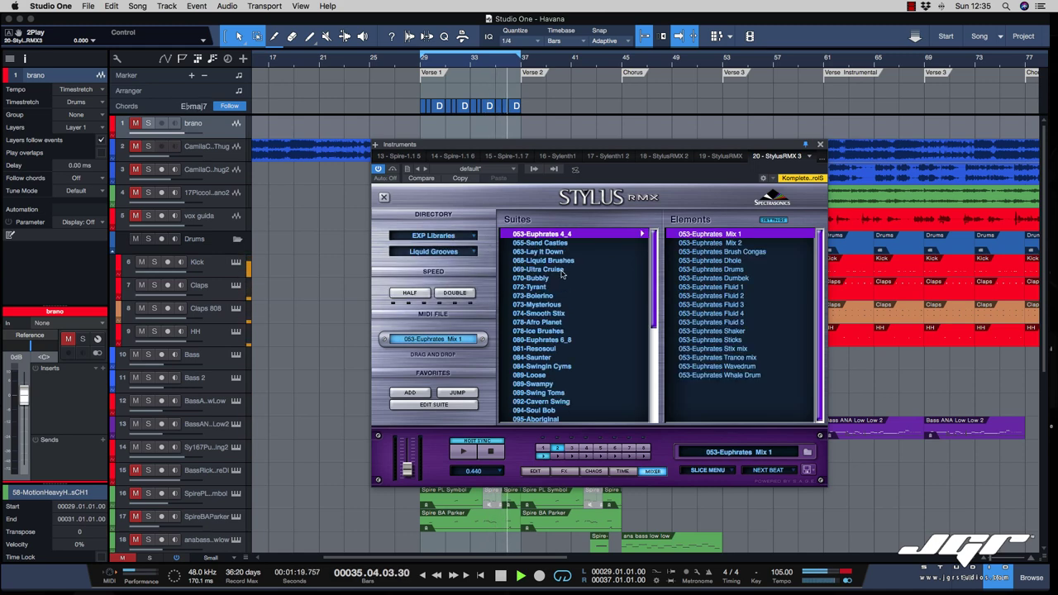
- Audition the WD Noise, Zulu Drums and Rain Shaker elements of 055-Sand Castles on part 2, adjusting the Rain Shaker's speed
{"action": "left_click", "coordinate": [514, 243]}
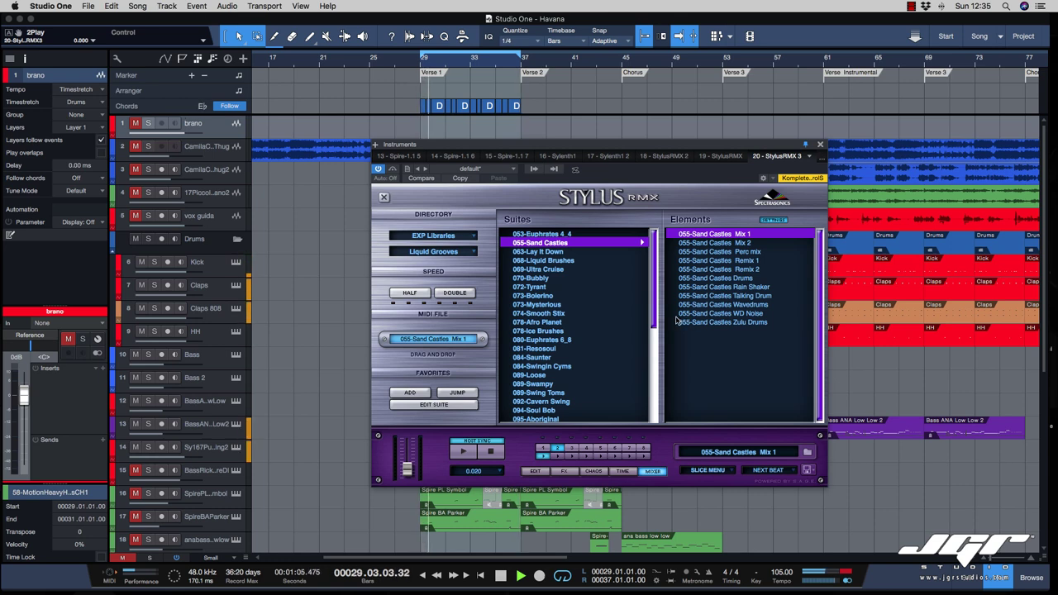
{"action": "left_click", "coordinate": [676, 318]}
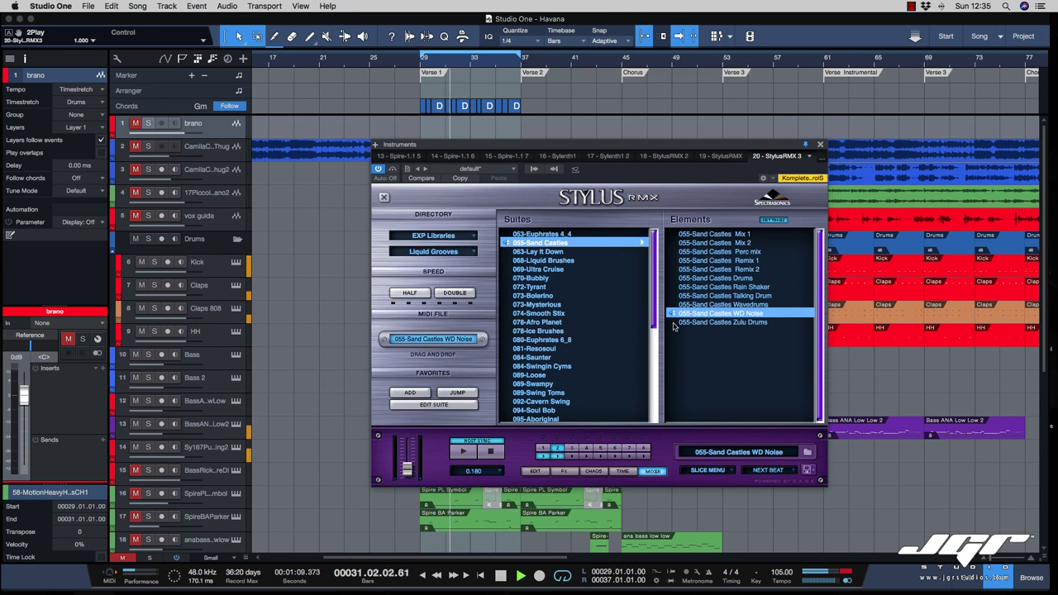
{"action": "left_click", "coordinate": [674, 323]}
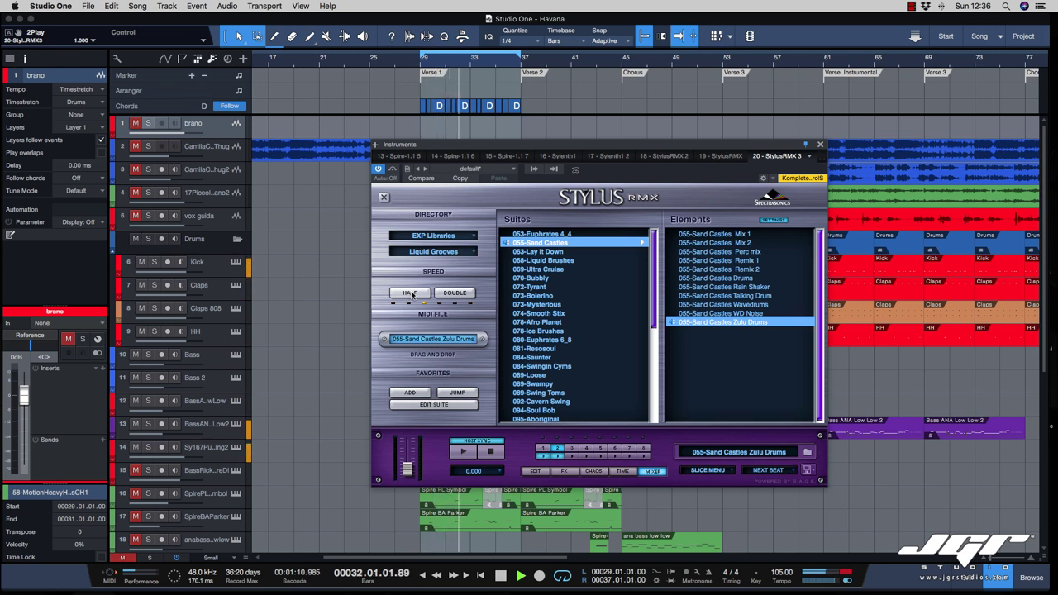
{"action": "left_click", "coordinate": [719, 286]}
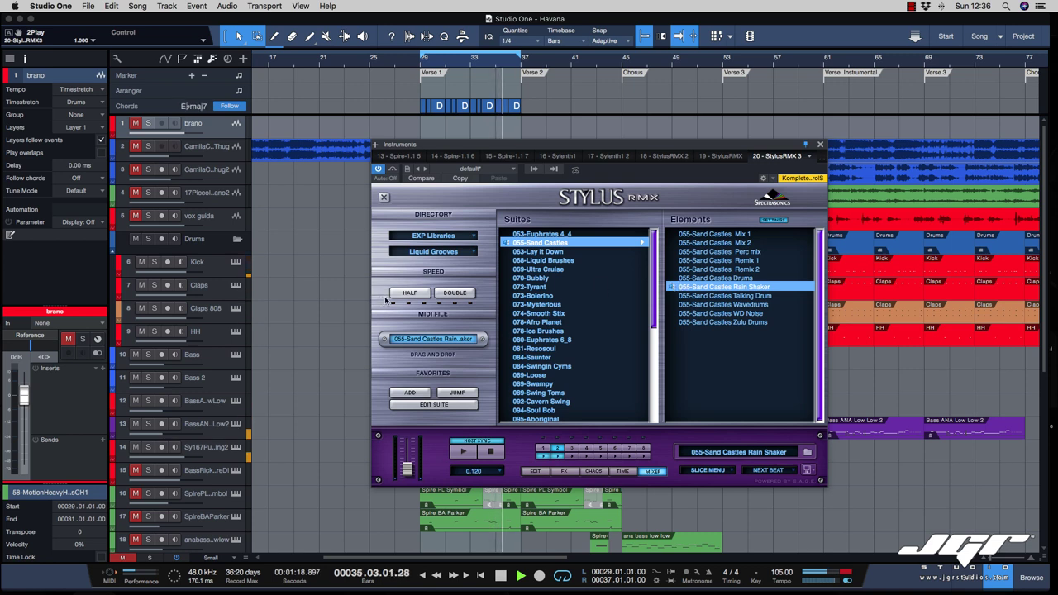
{"action": "left_click", "coordinate": [424, 303]}
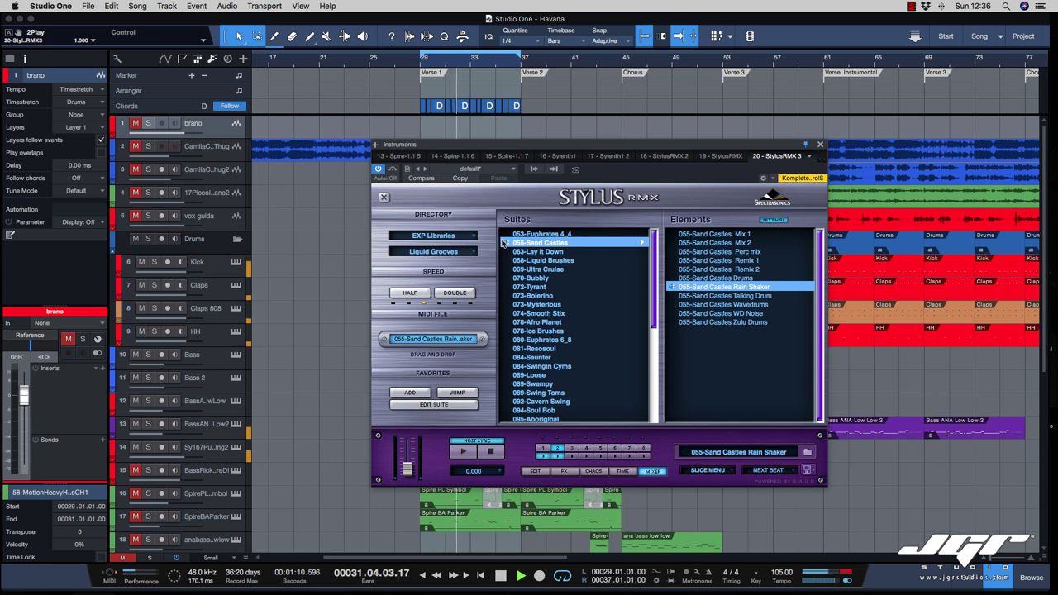
- Audition Mix 2 and Congas from the 063-Lay It Down suite, then load its Cowbell element into part 2
{"action": "left_click", "coordinate": [524, 253]}
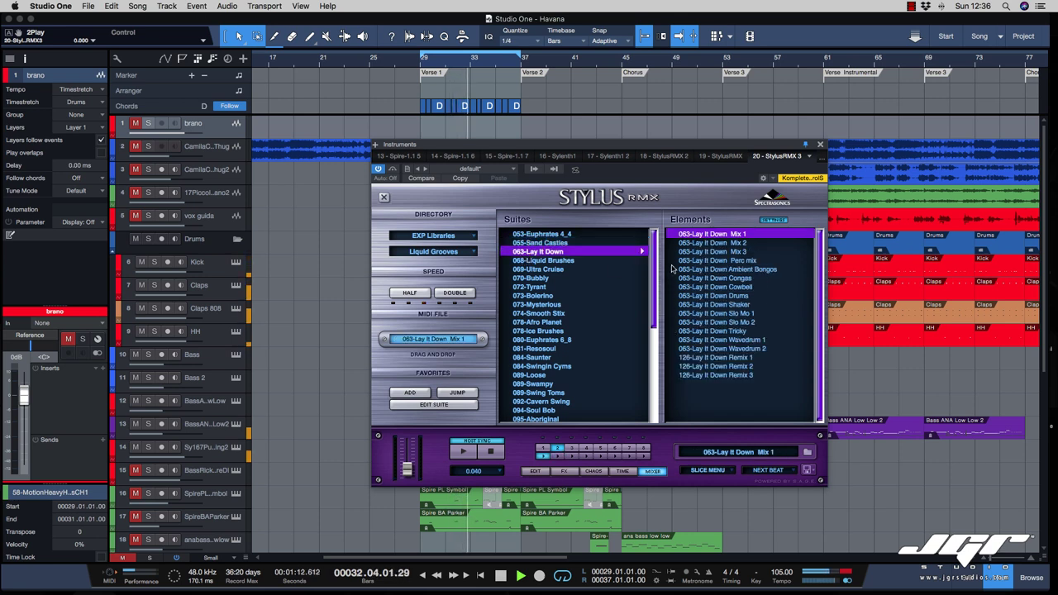
{"action": "left_click", "coordinate": [674, 245]}
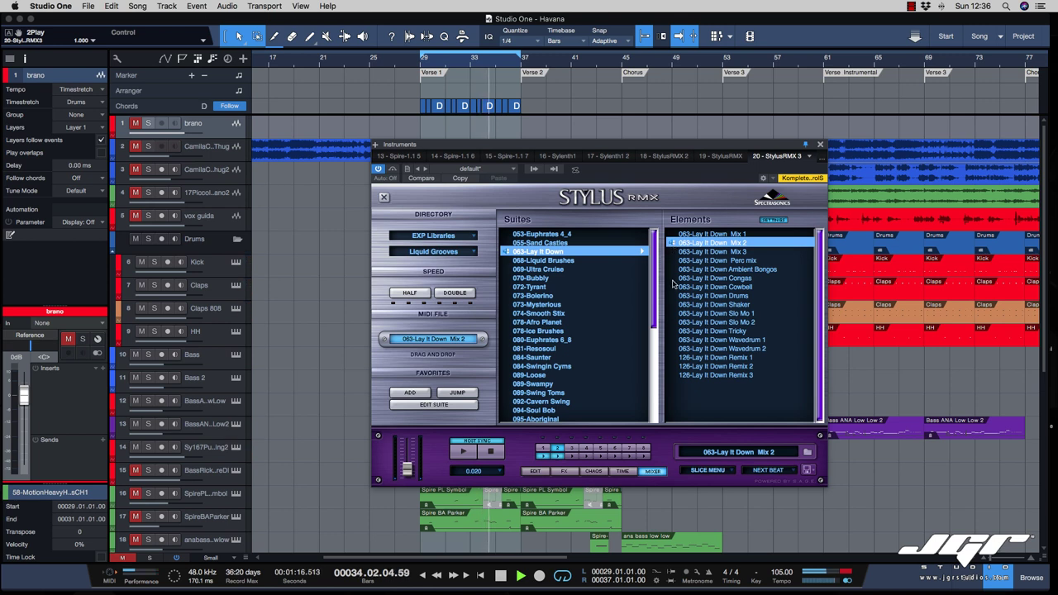
{"action": "left_click", "coordinate": [674, 279]}
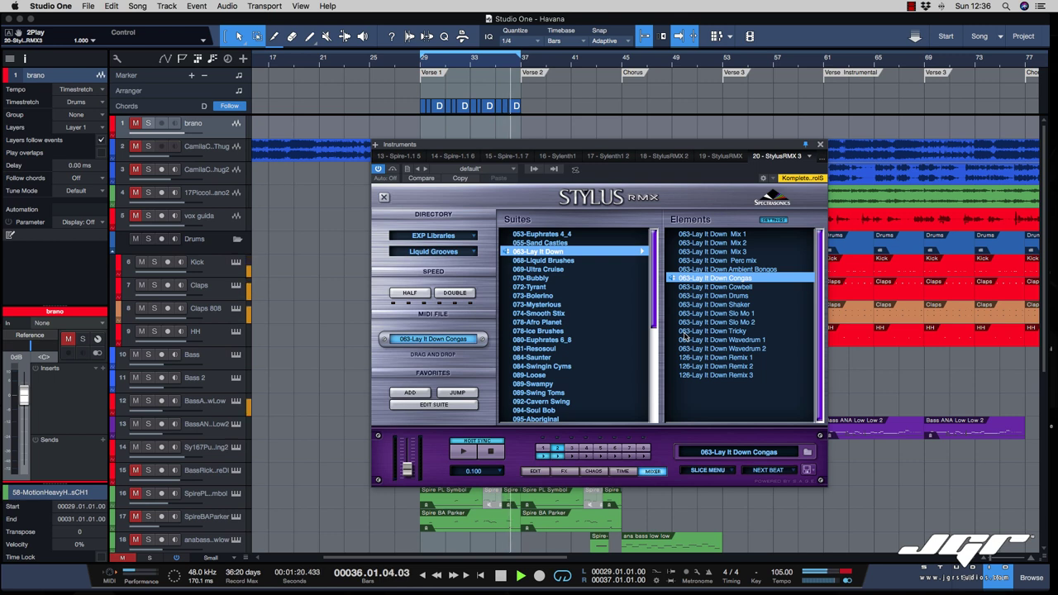
{"action": "left_click", "coordinate": [673, 287]}
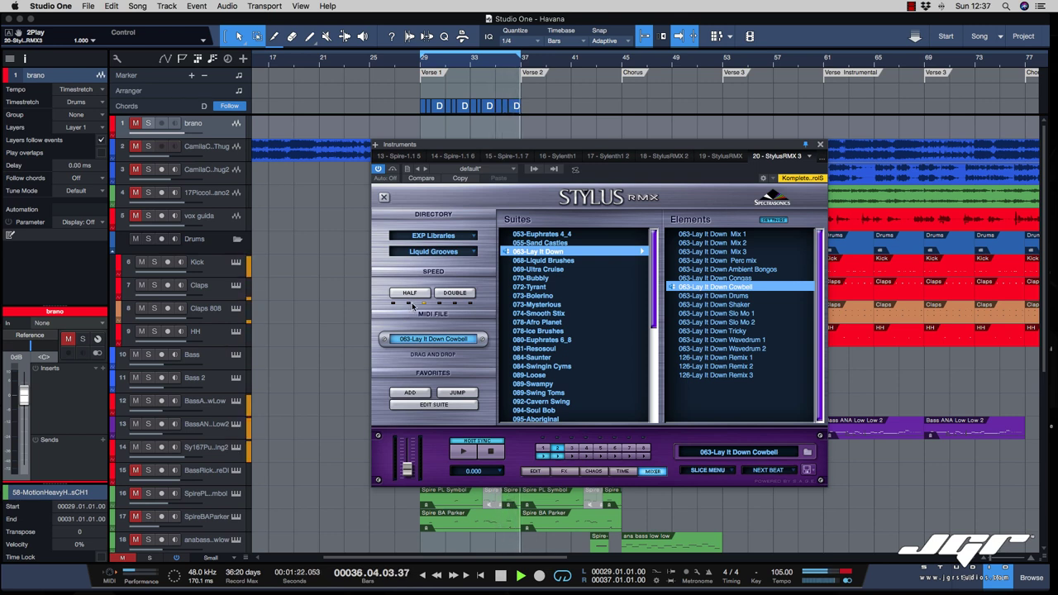
- Return to the Stylus RMX mixer and unmute part 1 to play it together with the part 2 cowbell
{"action": "left_click", "coordinate": [654, 472]}
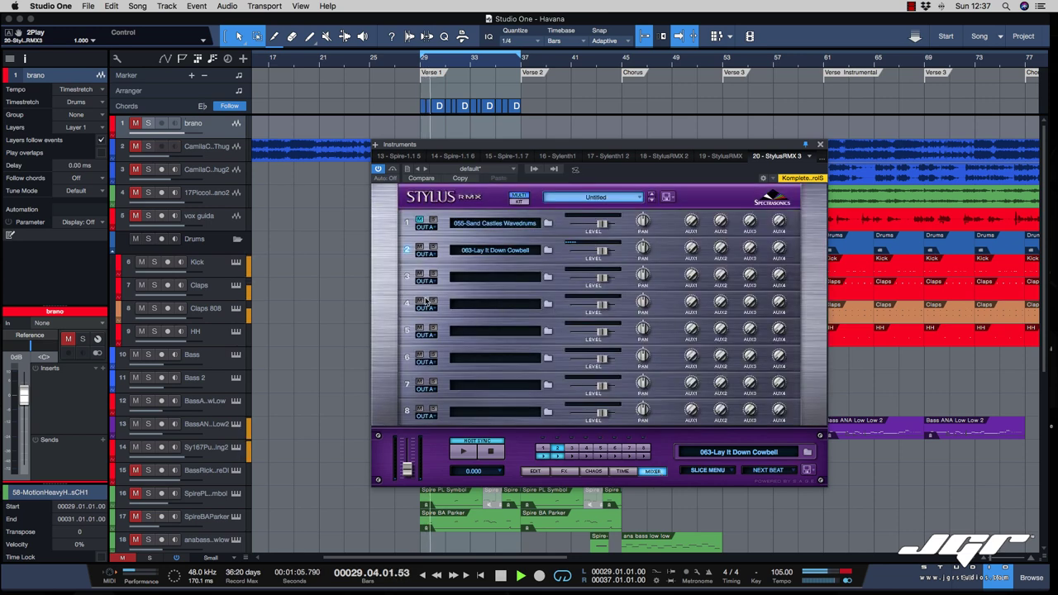
{"action": "left_click", "coordinate": [420, 222]}
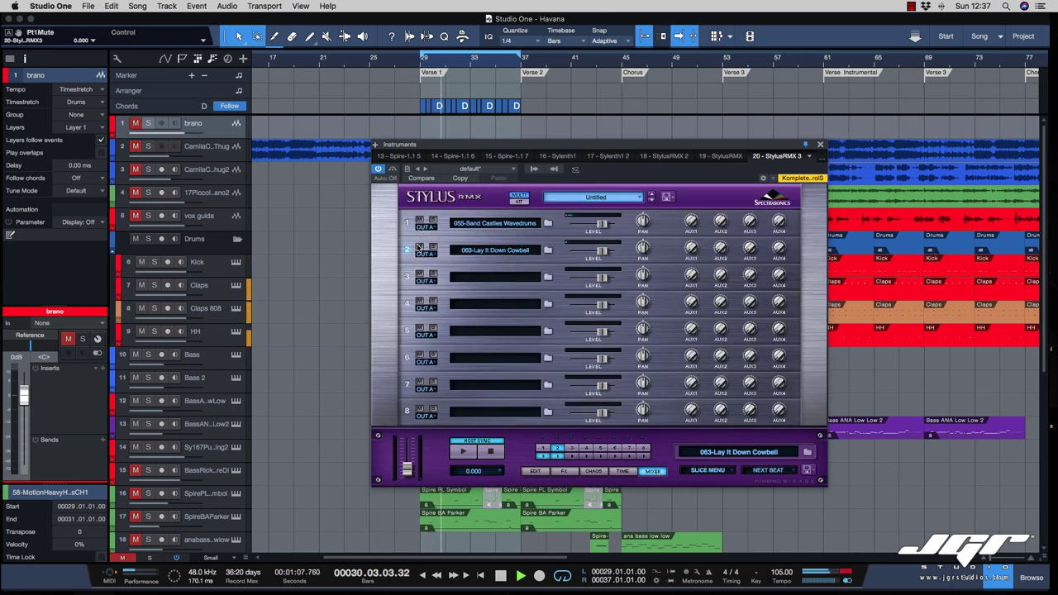
{"action": "left_click", "coordinate": [420, 221]}
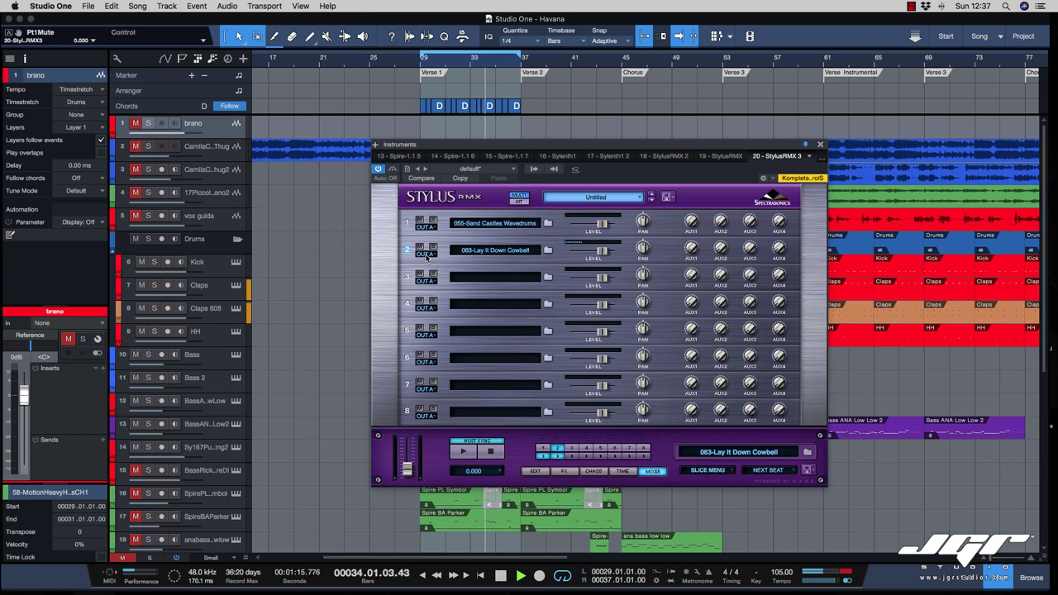
- Route part 2 to OUT B and mute parts 1 and 2 in the Stylus RMX mixer
{"action": "left_click", "coordinate": [426, 255]}
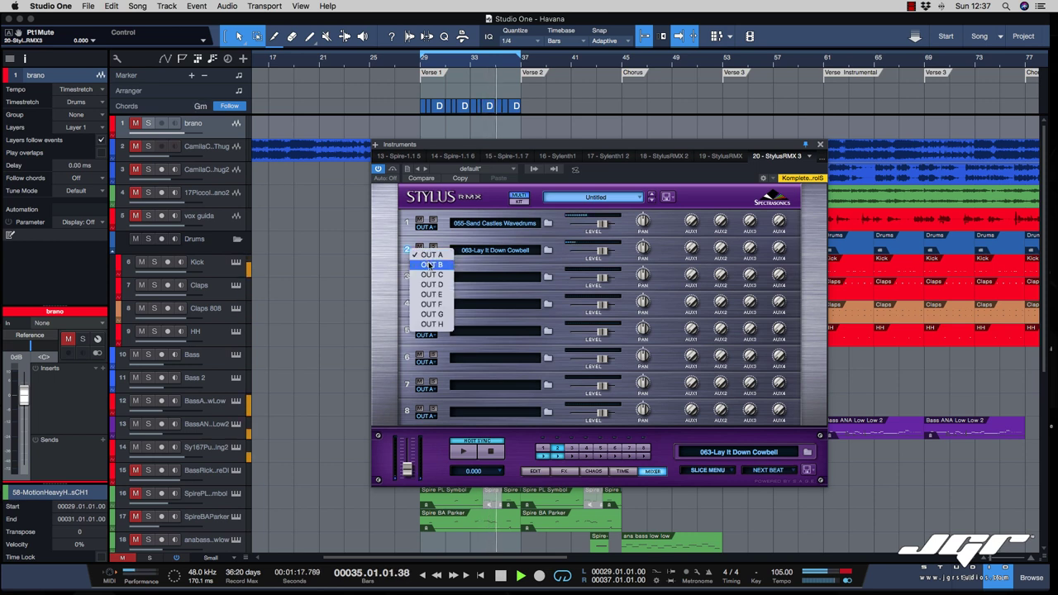
{"action": "left_click", "coordinate": [429, 264]}
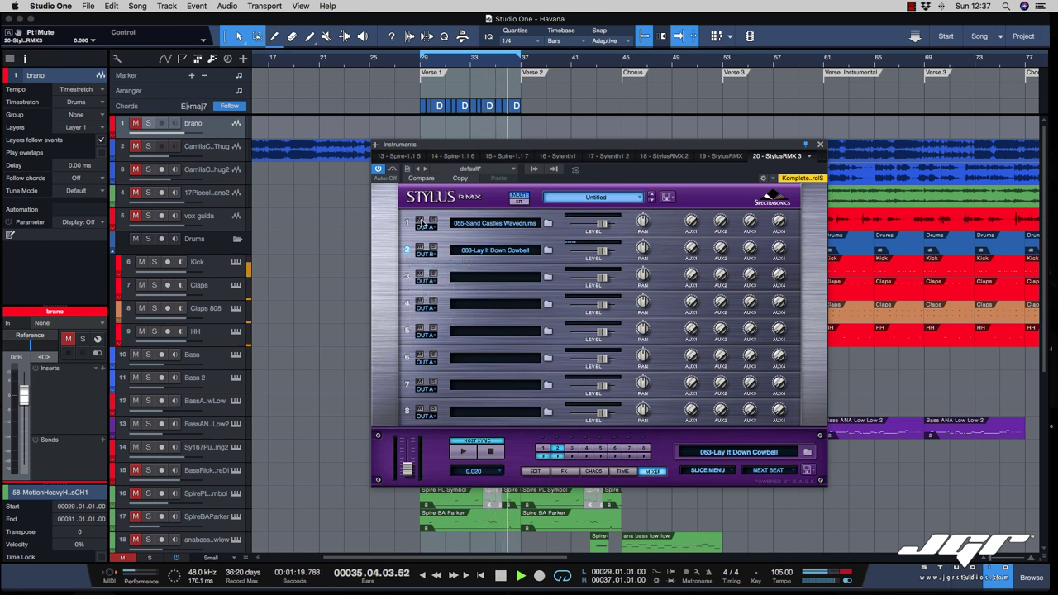
{"action": "left_click", "coordinate": [419, 247]}
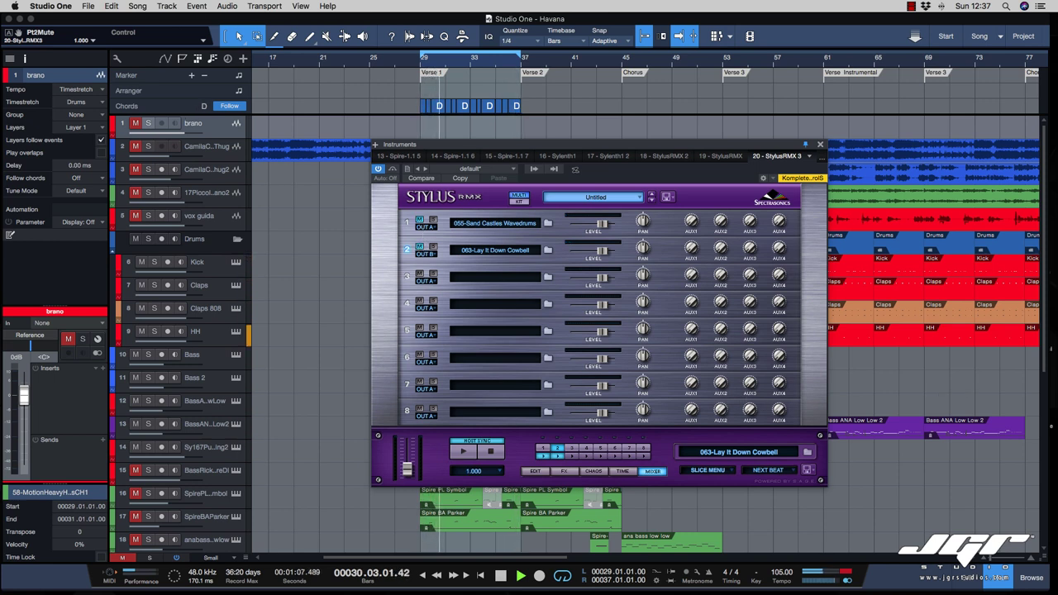
{"action": "key", "text": "ctrl+z"}
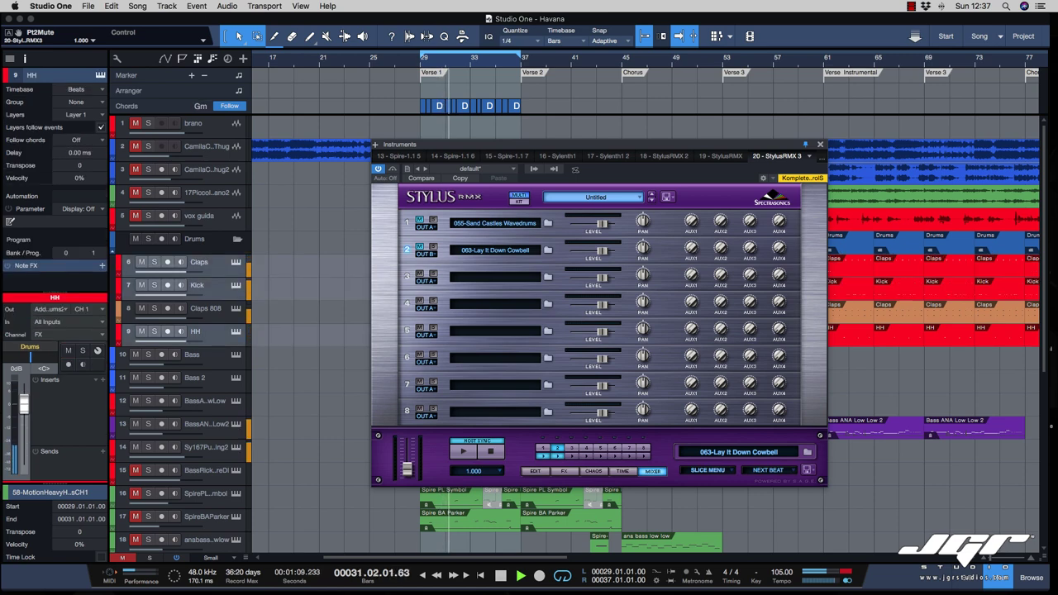
- Show the console and enable Stylus RMX outputs B to H in the instruments list
{"action": "key", "text": "F3"}
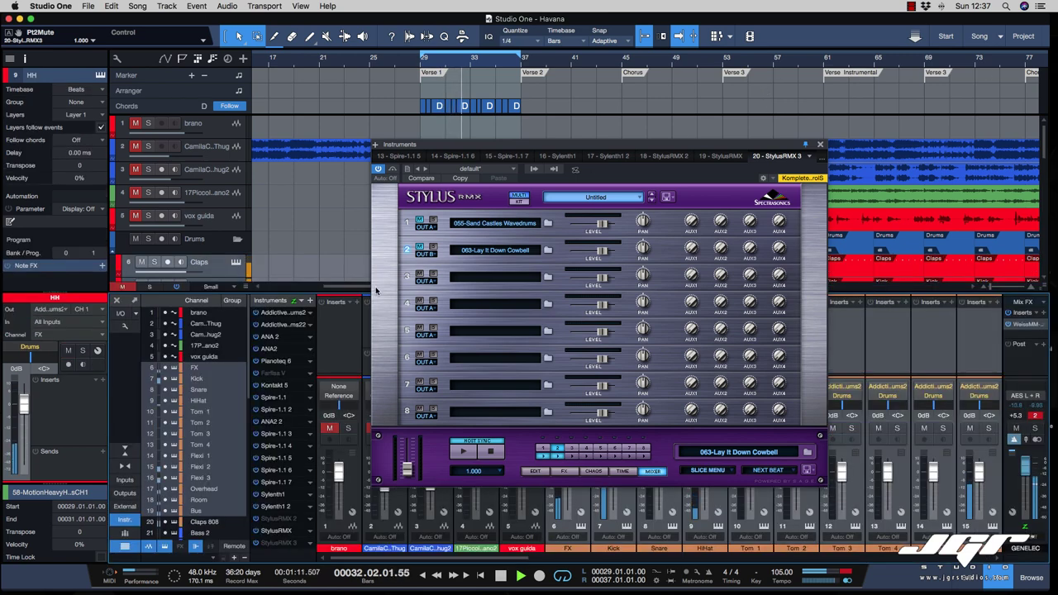
{"action": "left_click", "coordinate": [275, 535]}
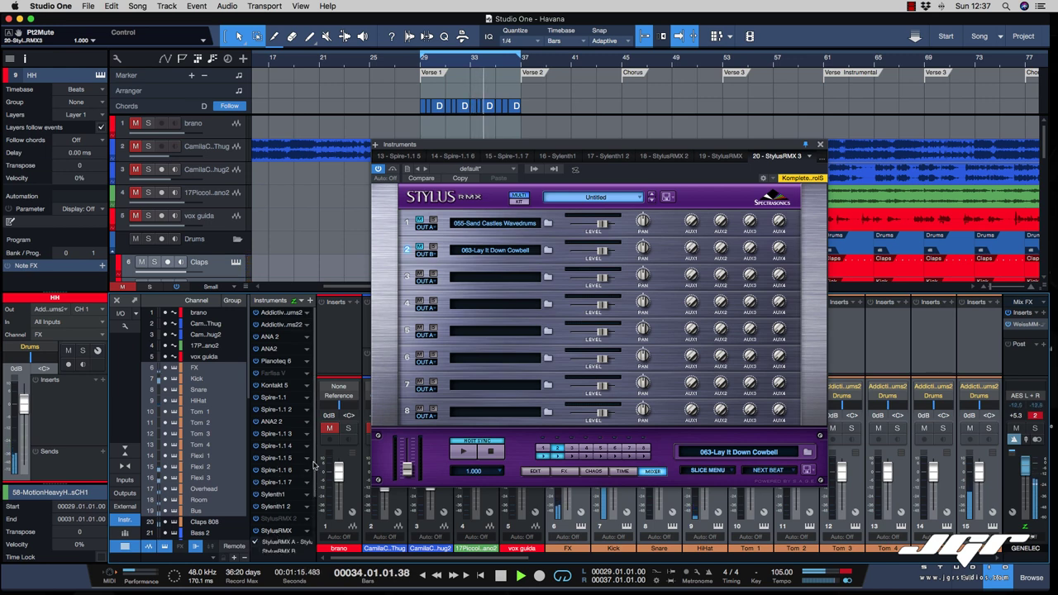
{"action": "scroll", "coordinate": [285, 488], "scroll_direction": "down", "scroll_amount": 3}
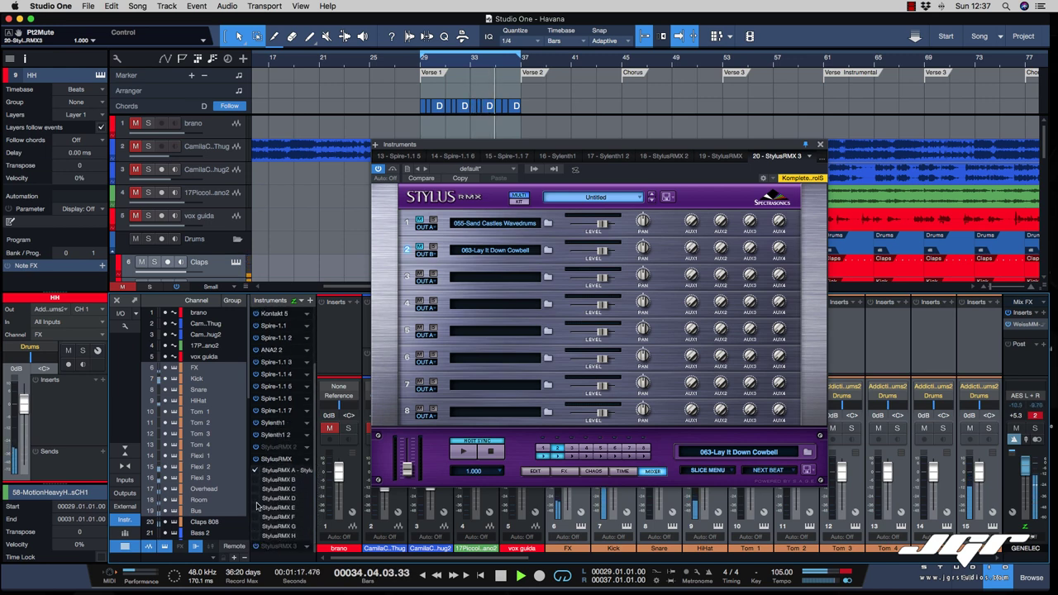
{"action": "left_click", "coordinate": [254, 491]}
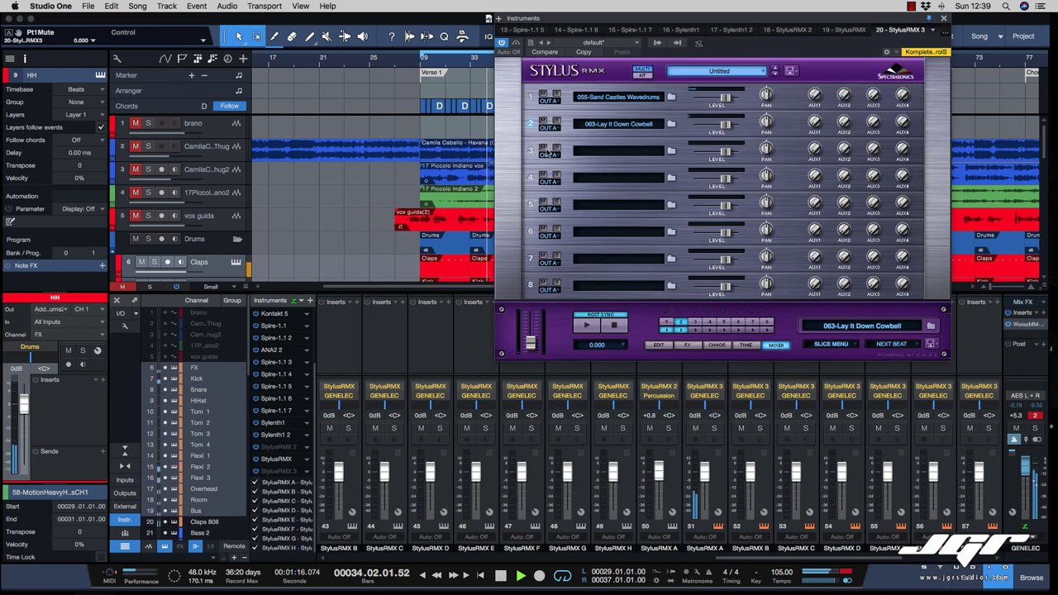
- Route part 2 to OUT B, then set console channel StylusRMX B to -14.1 dB panned L38 and channel A's pan to R12
{"action": "left_click", "coordinate": [548, 128]}
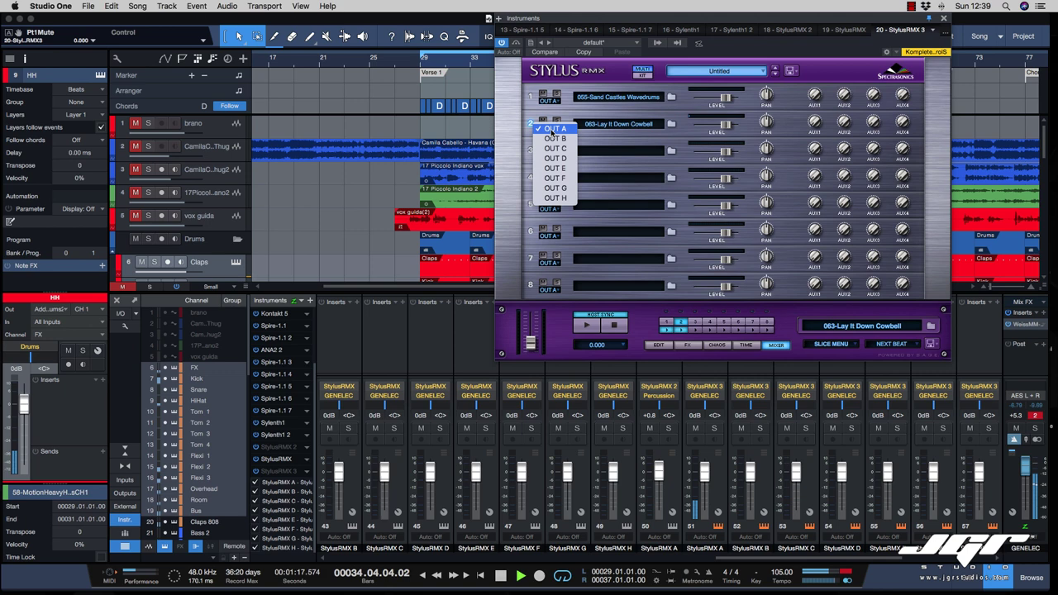
{"action": "left_click", "coordinate": [555, 139]}
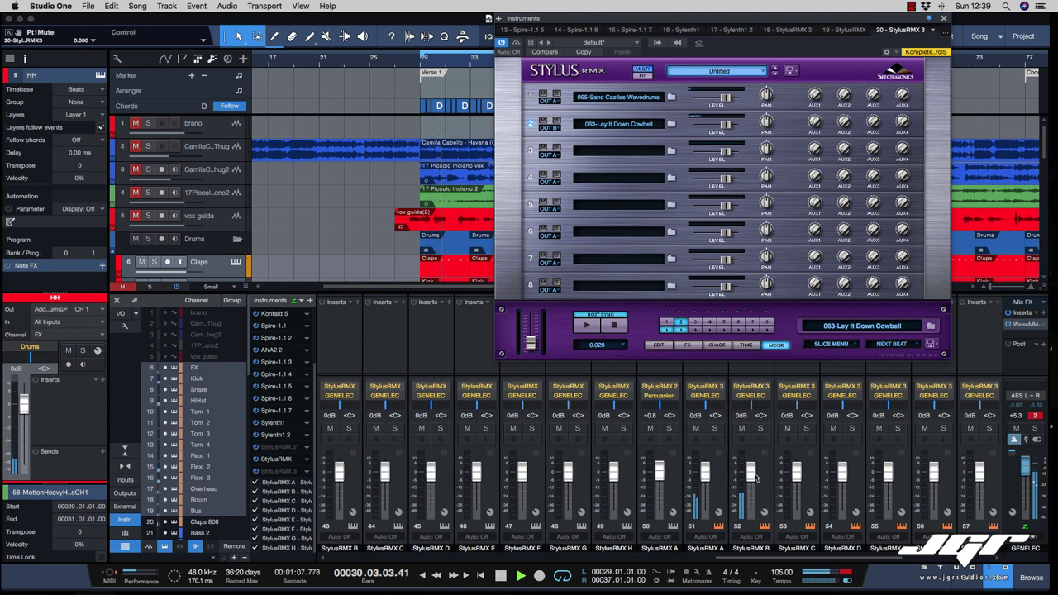
{"action": "left_click_drag", "start_coordinate": [755, 477], "coordinate": [750, 486]}
{"action": "left_click_drag", "start_coordinate": [750, 410], "coordinate": [708, 408]}
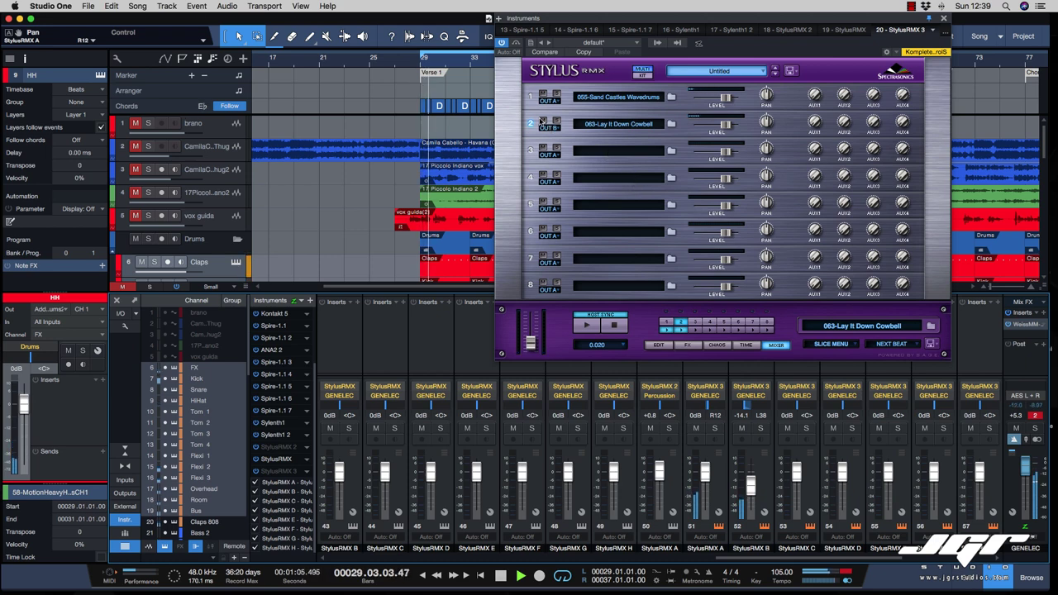
- Load the 54-Eclipse Tower element from the Core Library's RMX Grooves into part 3 and set it to half speed
{"action": "left_click", "coordinate": [606, 148]}
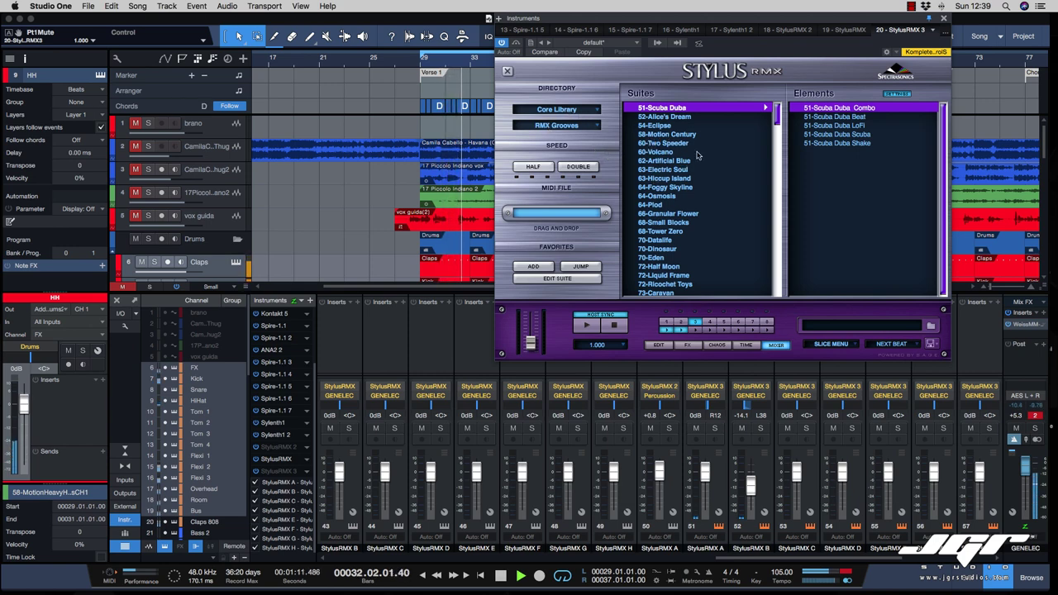
{"action": "left_click", "coordinate": [638, 126]}
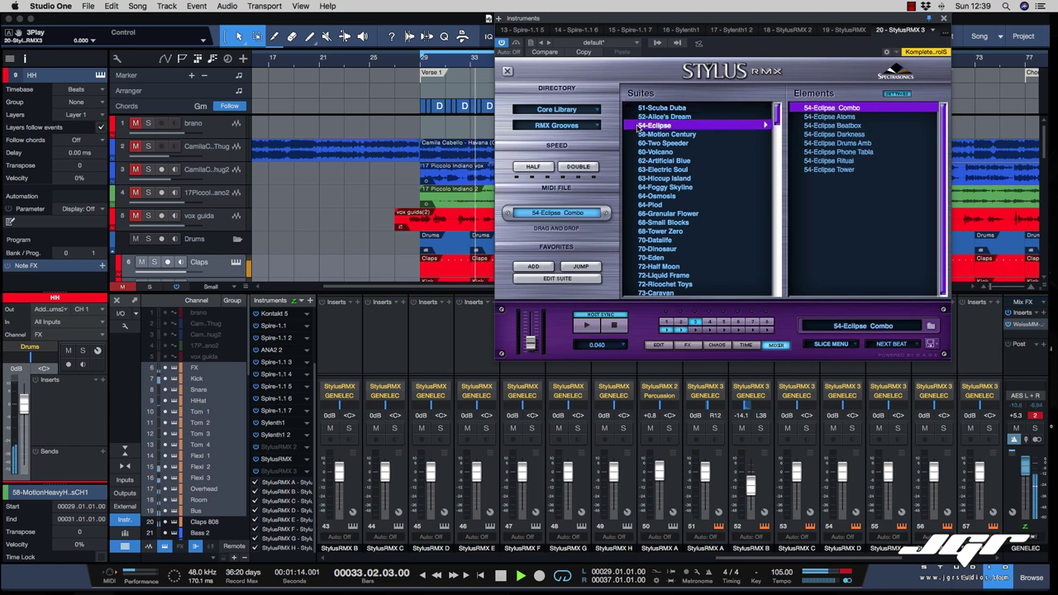
{"action": "left_click", "coordinate": [800, 109]}
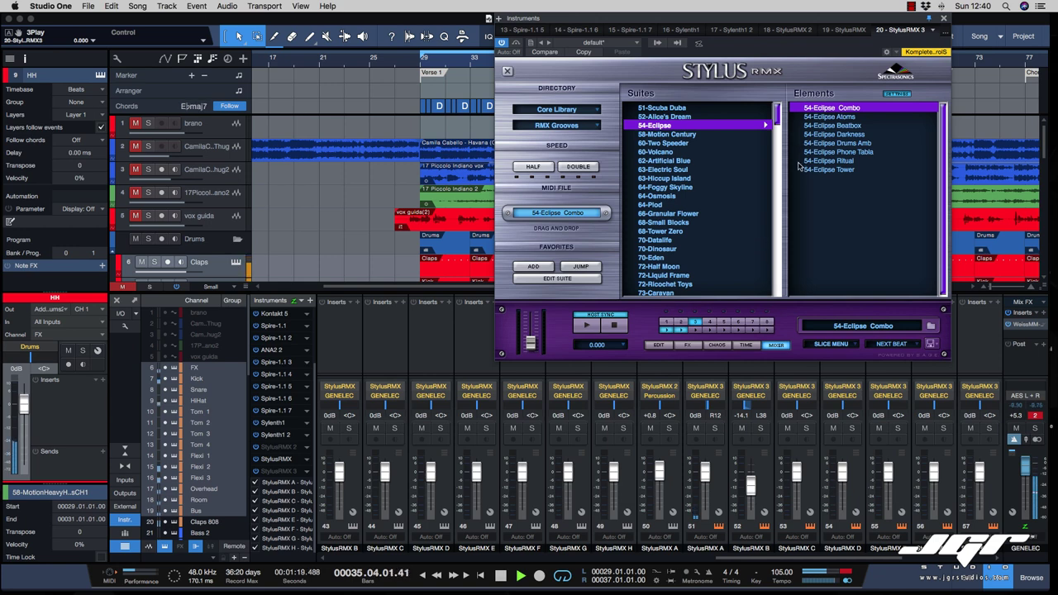
{"action": "left_click", "coordinate": [800, 161]}
{"action": "left_click", "coordinate": [795, 170]}
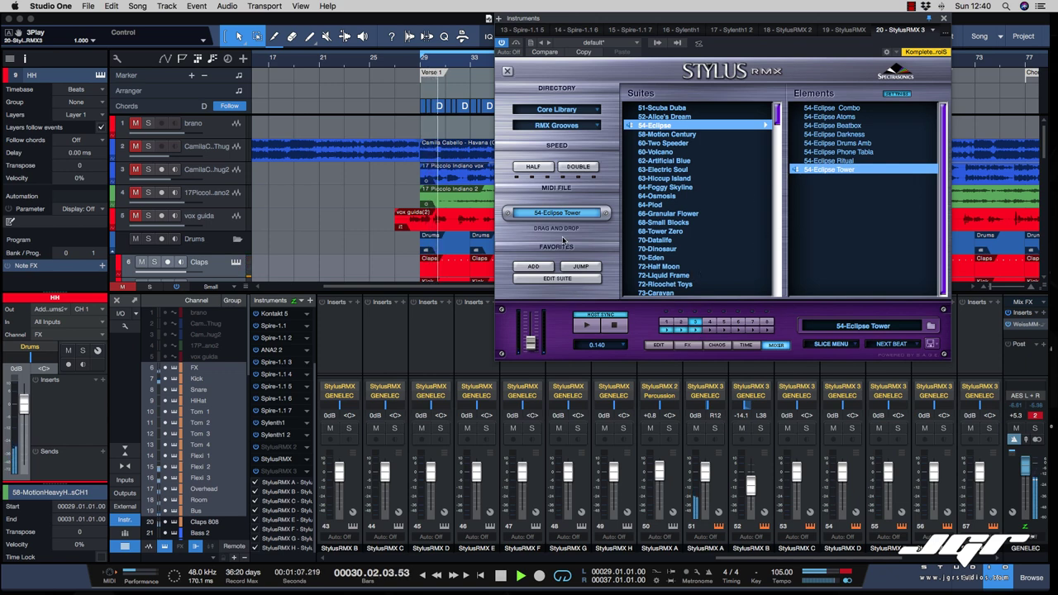
{"action": "left_click", "coordinate": [532, 167]}
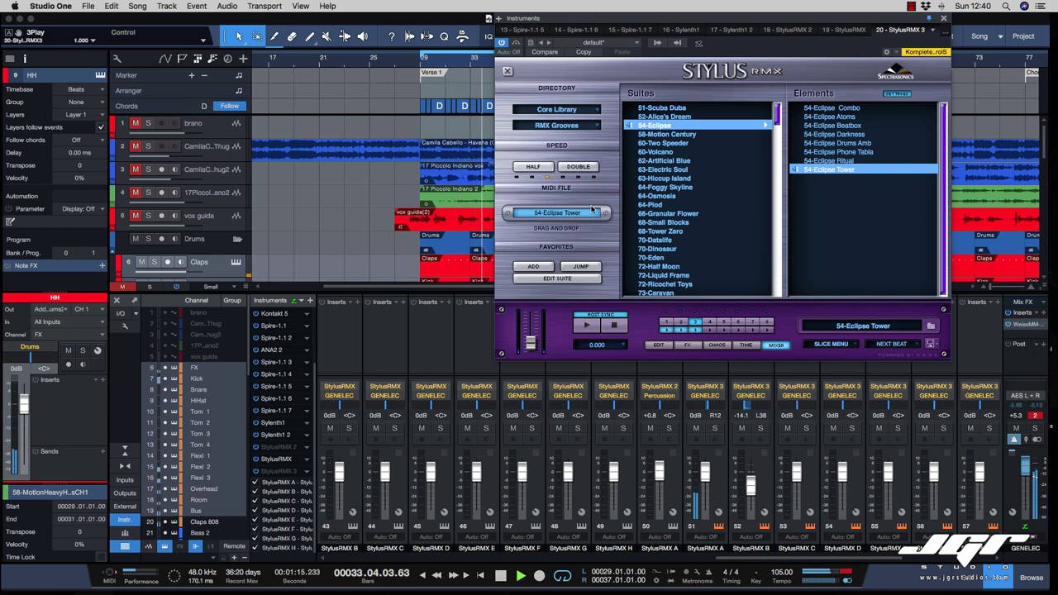
- Route part 3 to OUT C and lower the StylusRMX C console channel to -27.5 dB
{"action": "left_click", "coordinate": [777, 345]}
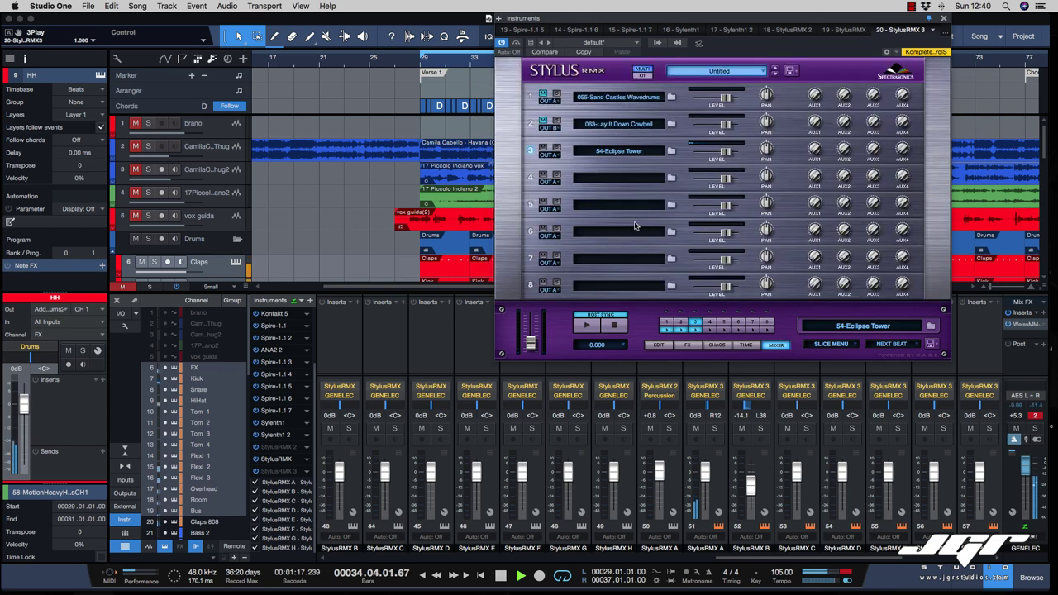
{"action": "left_click", "coordinate": [547, 153]}
{"action": "left_click", "coordinate": [556, 177]}
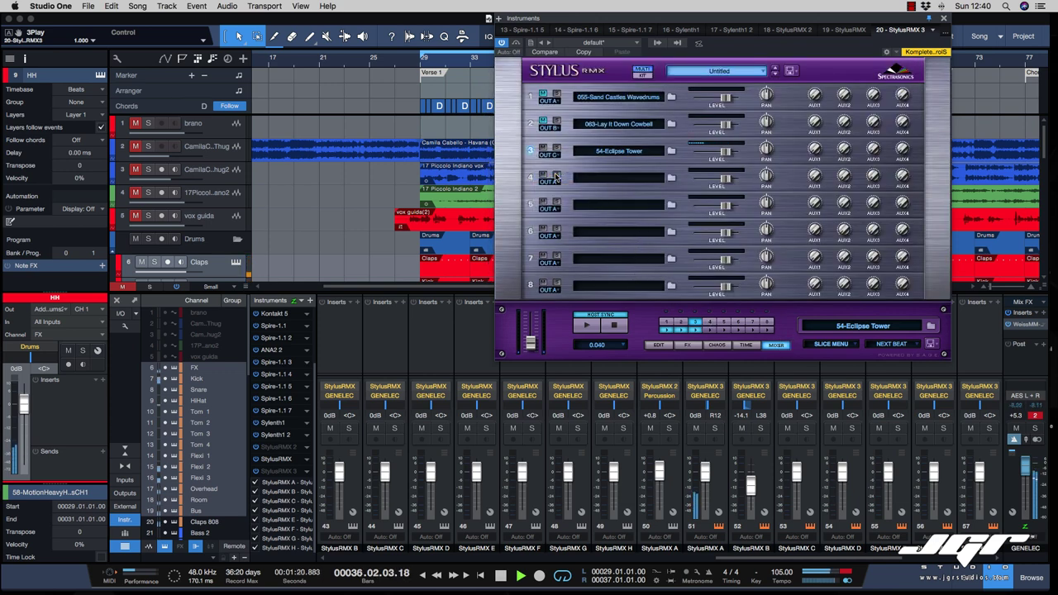
{"action": "left_click_drag", "start_coordinate": [796, 473], "coordinate": [796, 497]}
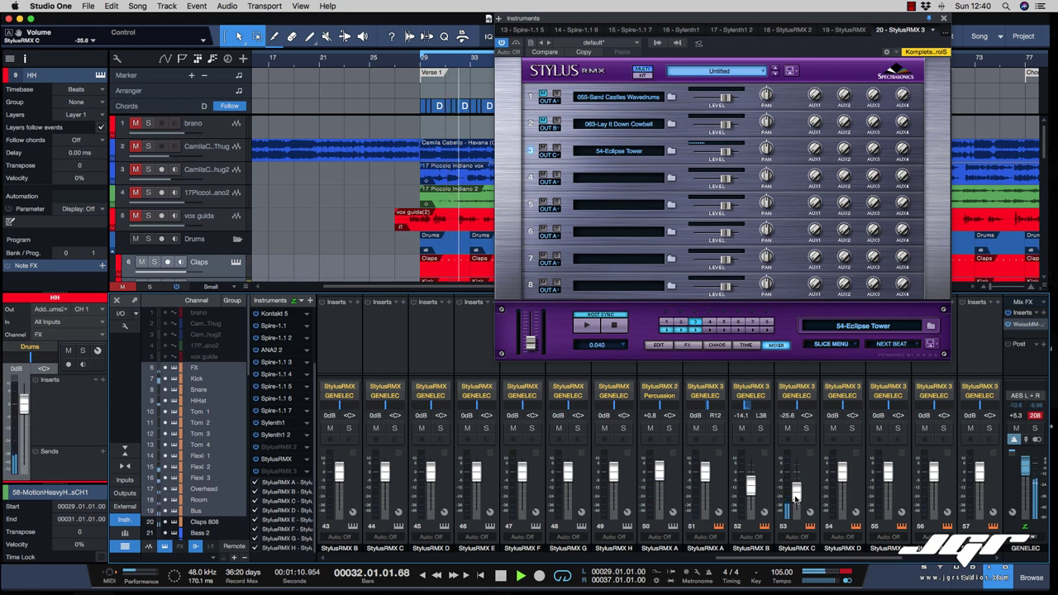
{"action": "left_click_drag", "start_coordinate": [797, 497], "coordinate": [796, 499]}
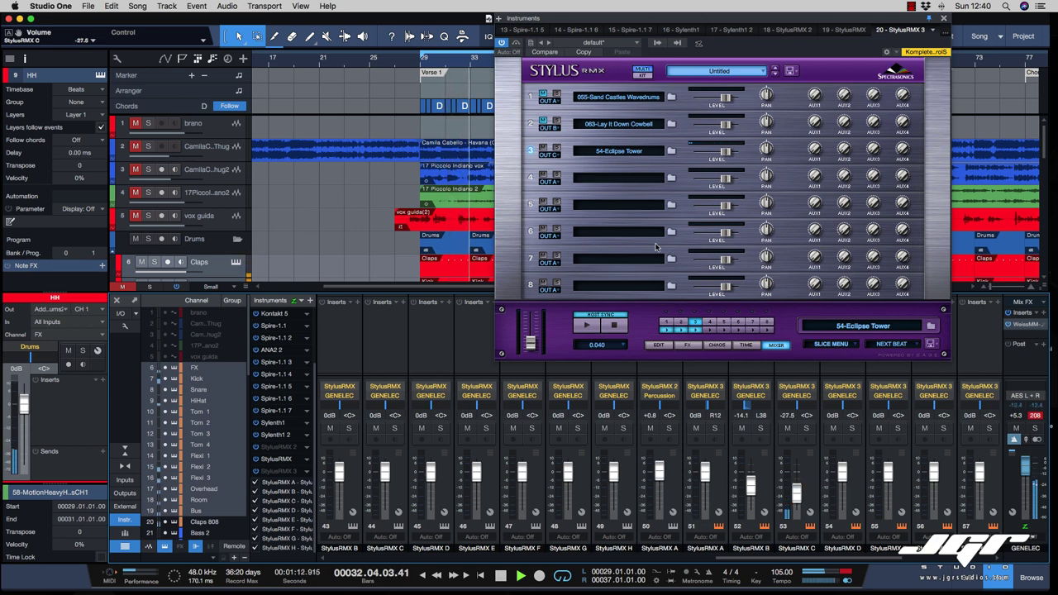
- Load the 58-Motion Hi-Res element from the 58-Motion Century suite into part 4 and route the part to OUT D
{"action": "left_click", "coordinate": [612, 177]}
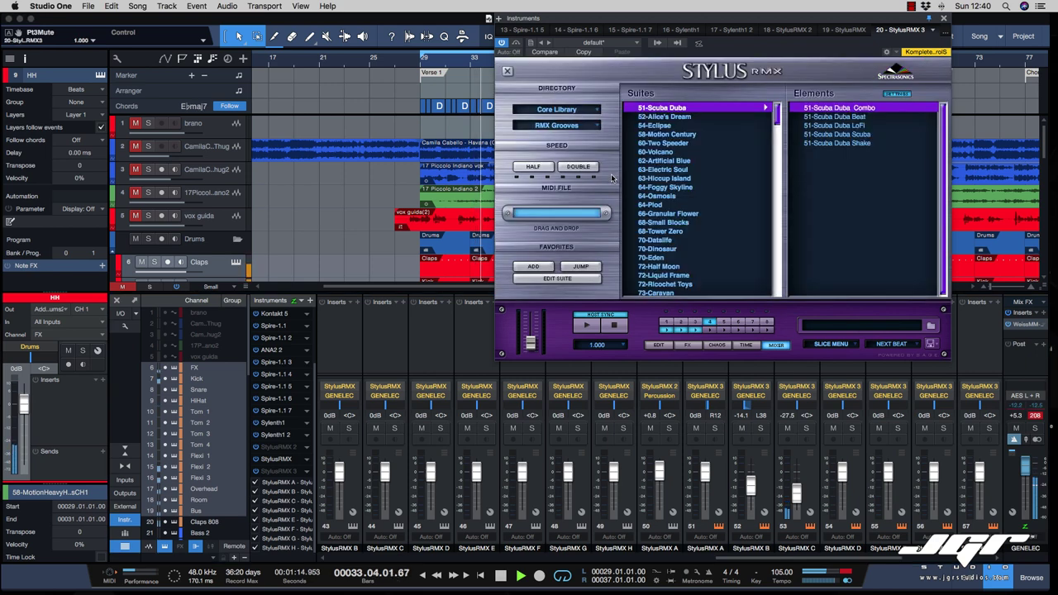
{"action": "left_click", "coordinate": [641, 134]}
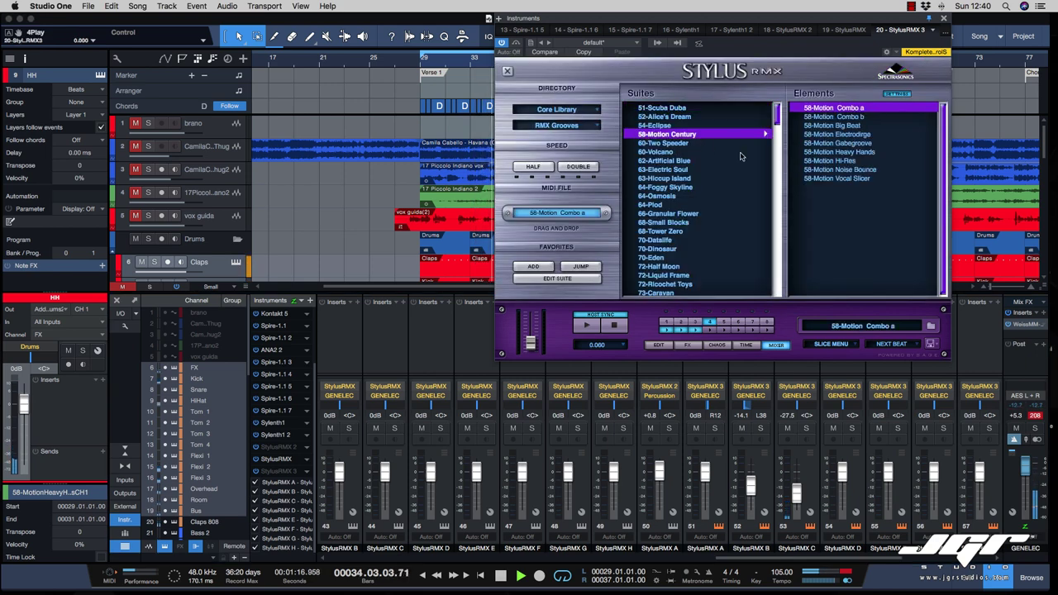
{"action": "left_click", "coordinate": [800, 161]}
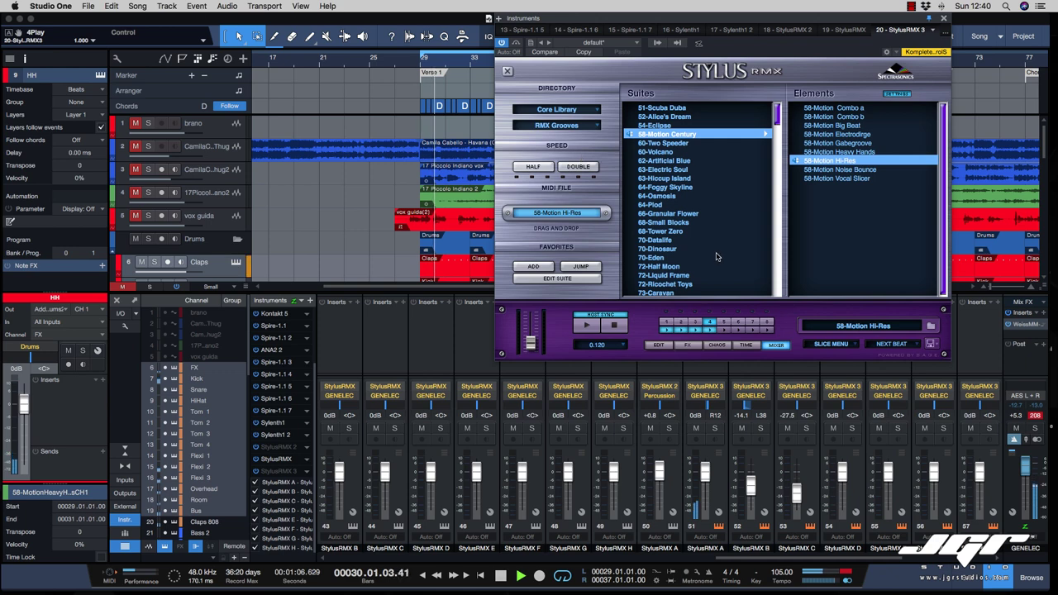
{"action": "left_click", "coordinate": [606, 213]}
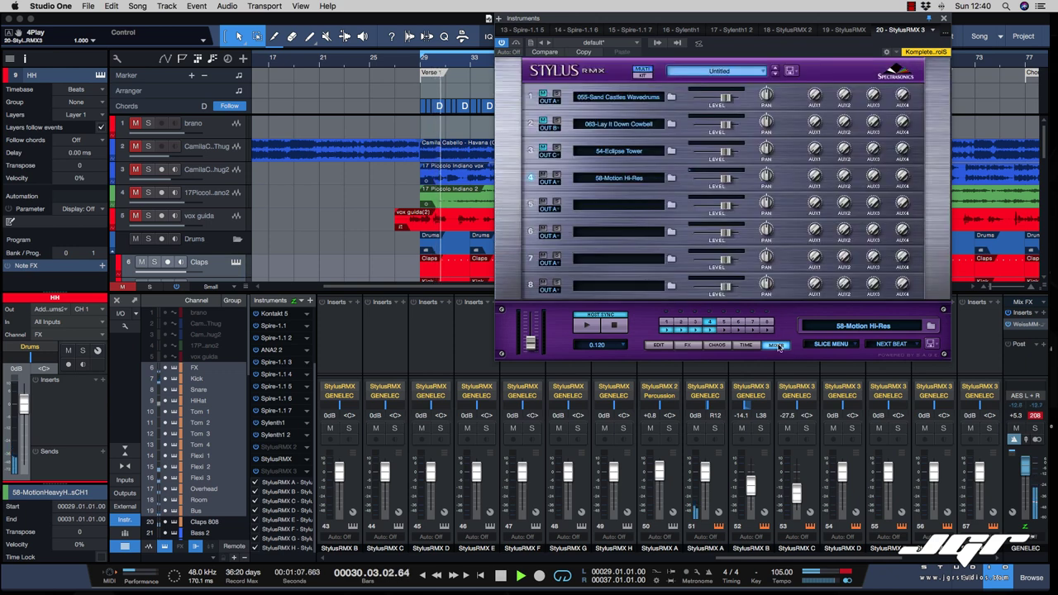
{"action": "left_click", "coordinate": [548, 180]}
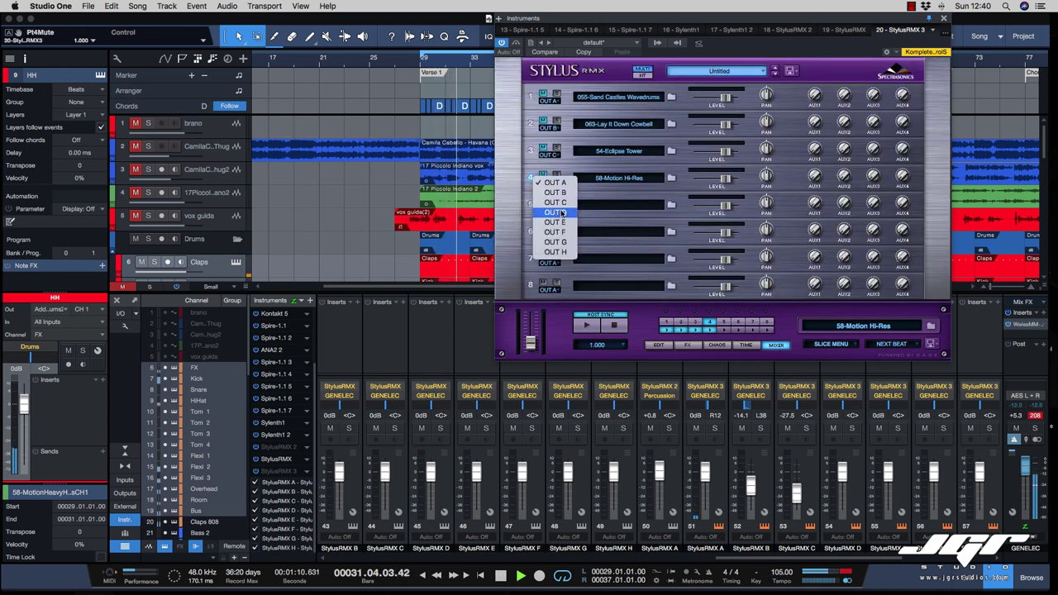
{"action": "left_click", "coordinate": [563, 213]}
- Load the 60-Volcano Kabuki Wood element from the 60-Volcano suite into part 5 and set it to half speed
{"action": "left_click", "coordinate": [619, 205]}
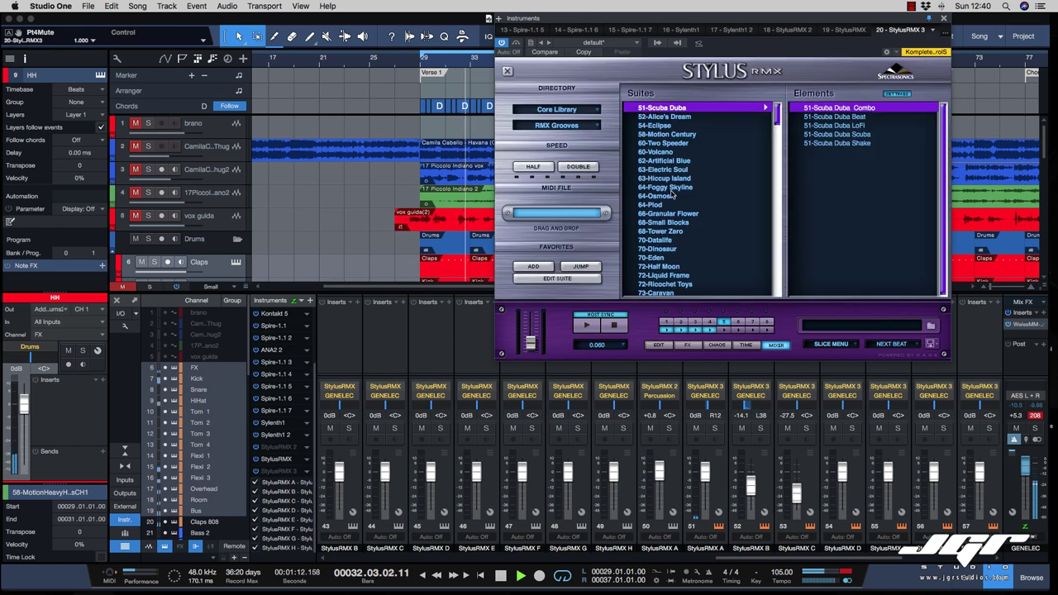
{"action": "left_click", "coordinate": [684, 153]}
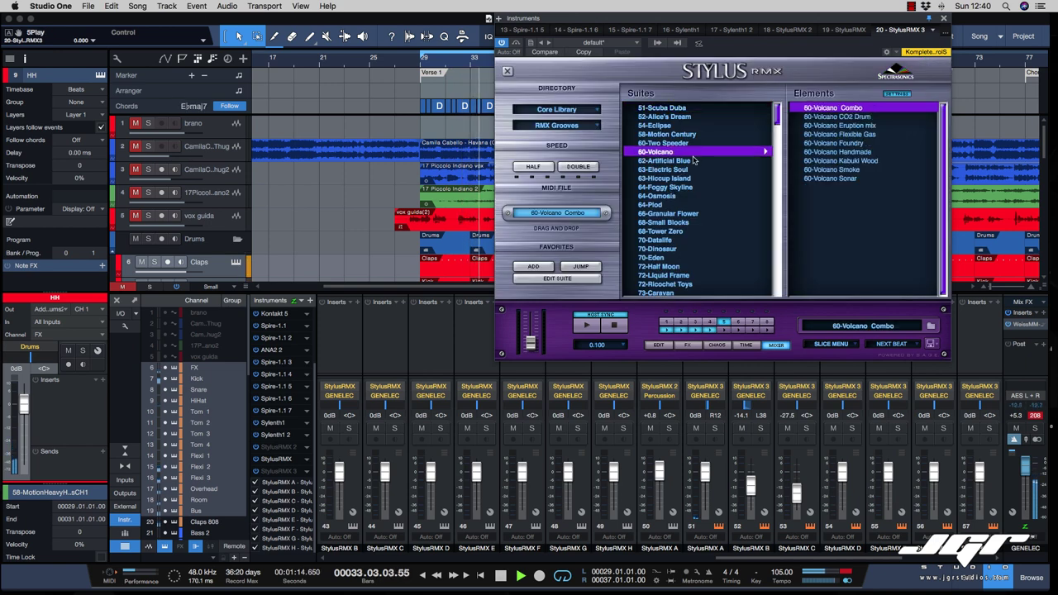
{"action": "left_click", "coordinate": [799, 144]}
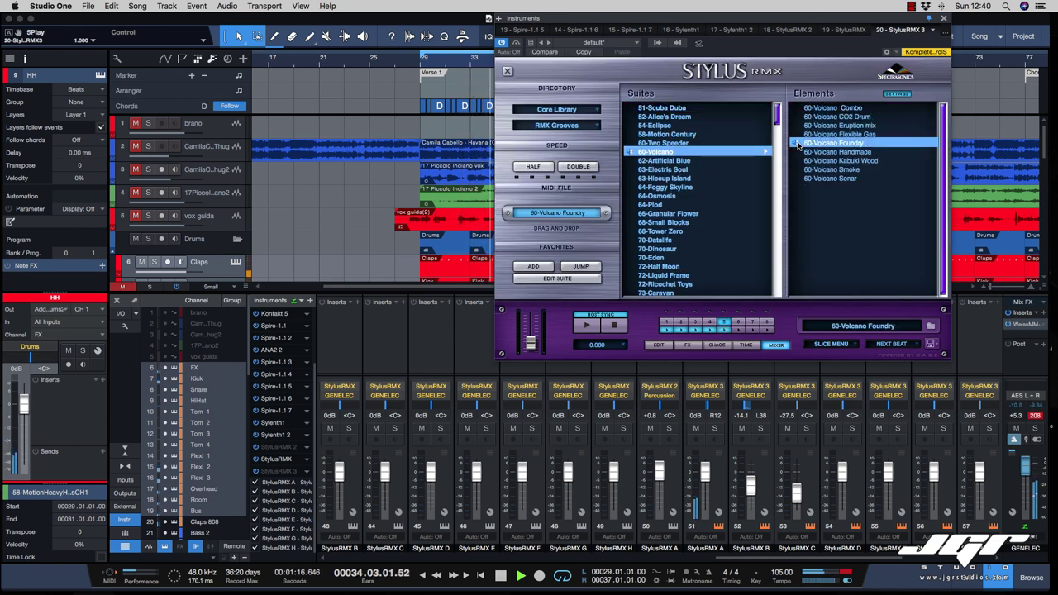
{"action": "left_click", "coordinate": [799, 153]}
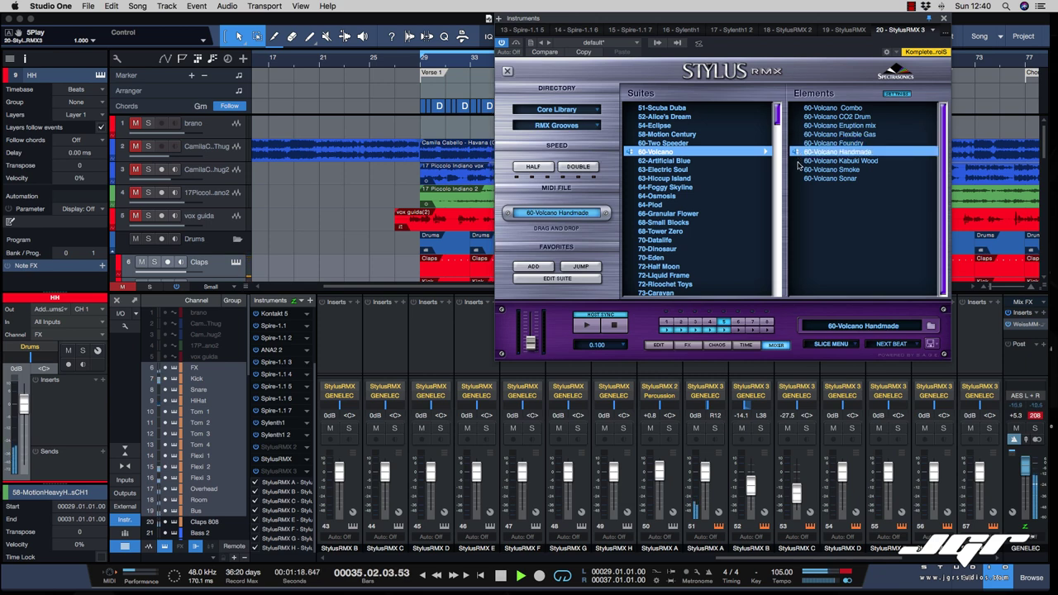
{"action": "left_click", "coordinate": [799, 162]}
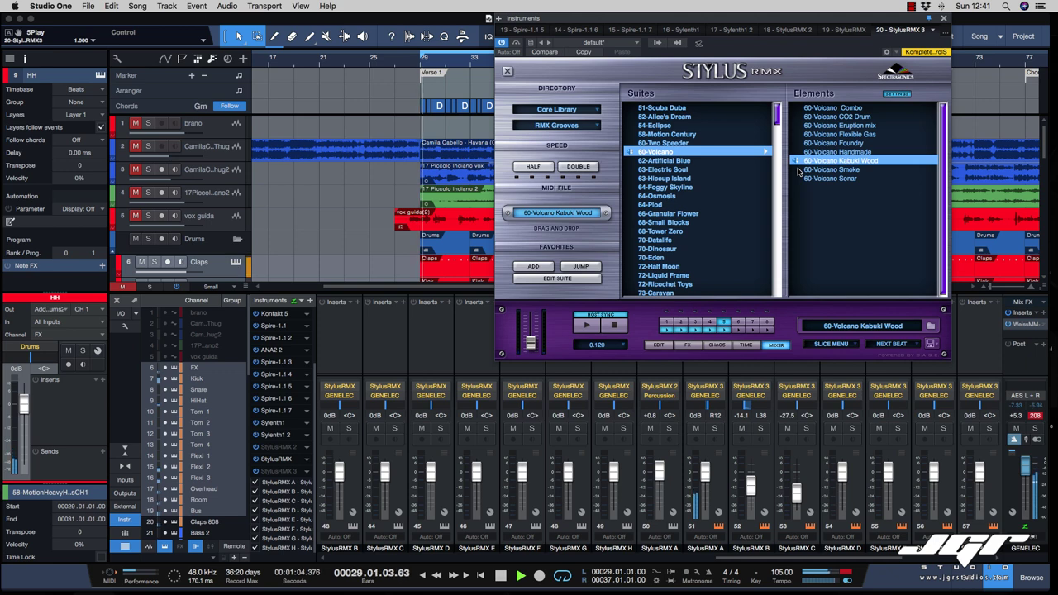
{"action": "key", "text": "Down"}
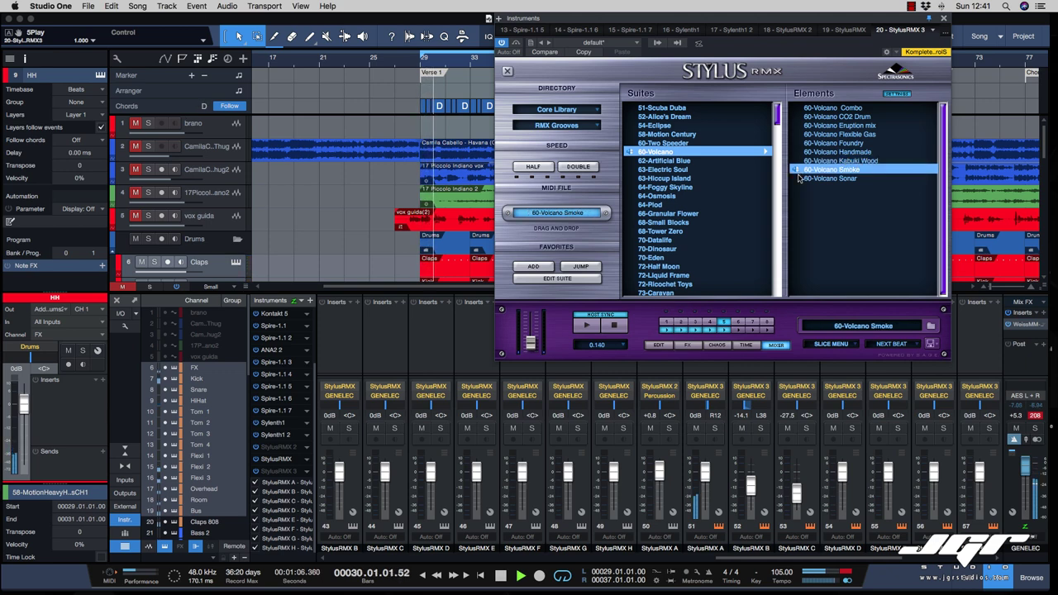
{"action": "key", "text": "Down"}
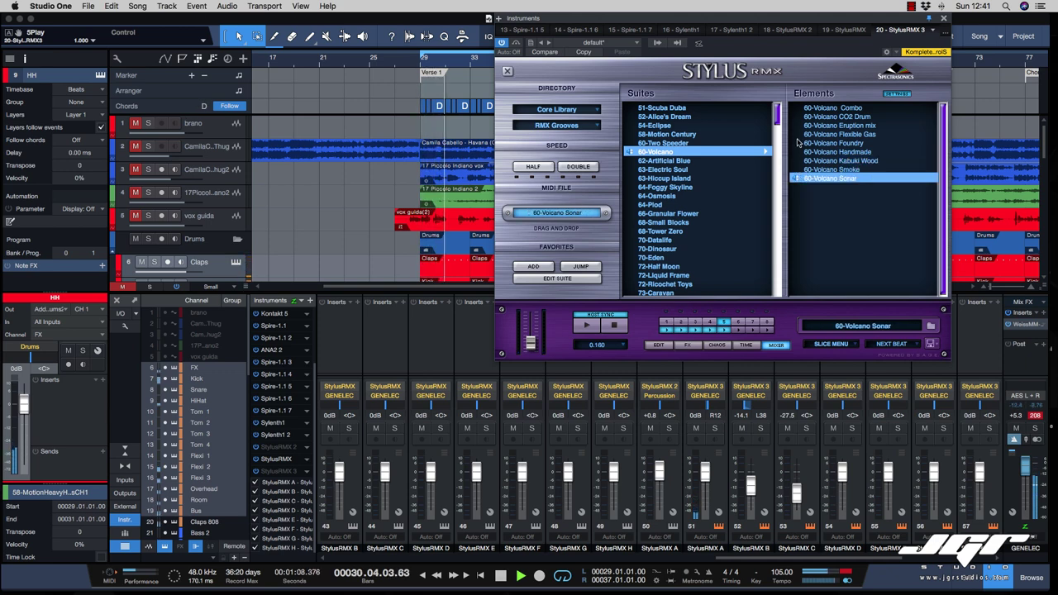
{"action": "left_click", "coordinate": [799, 136]}
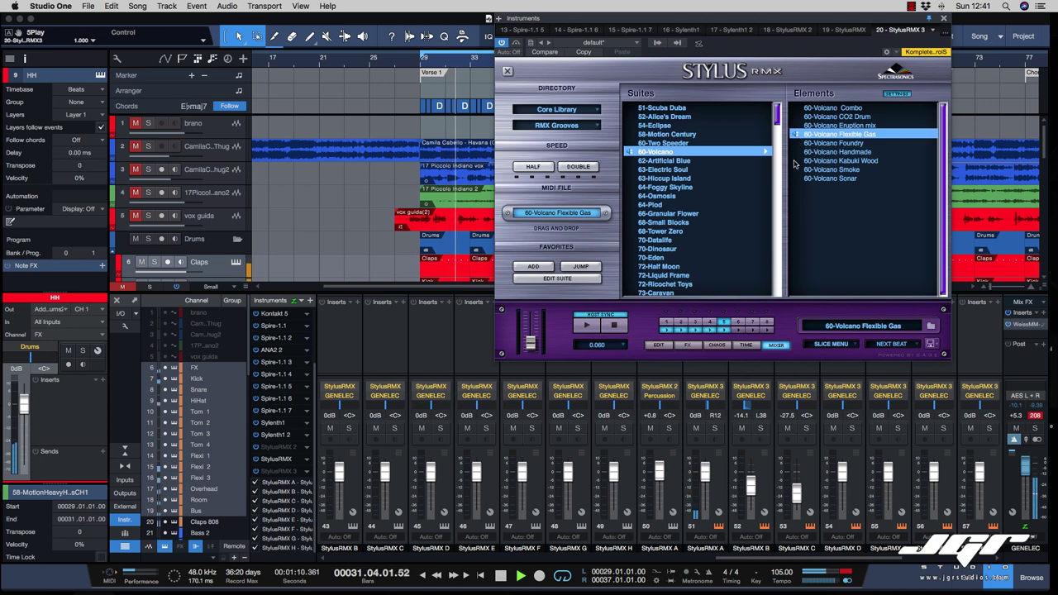
{"action": "left_click", "coordinate": [799, 161]}
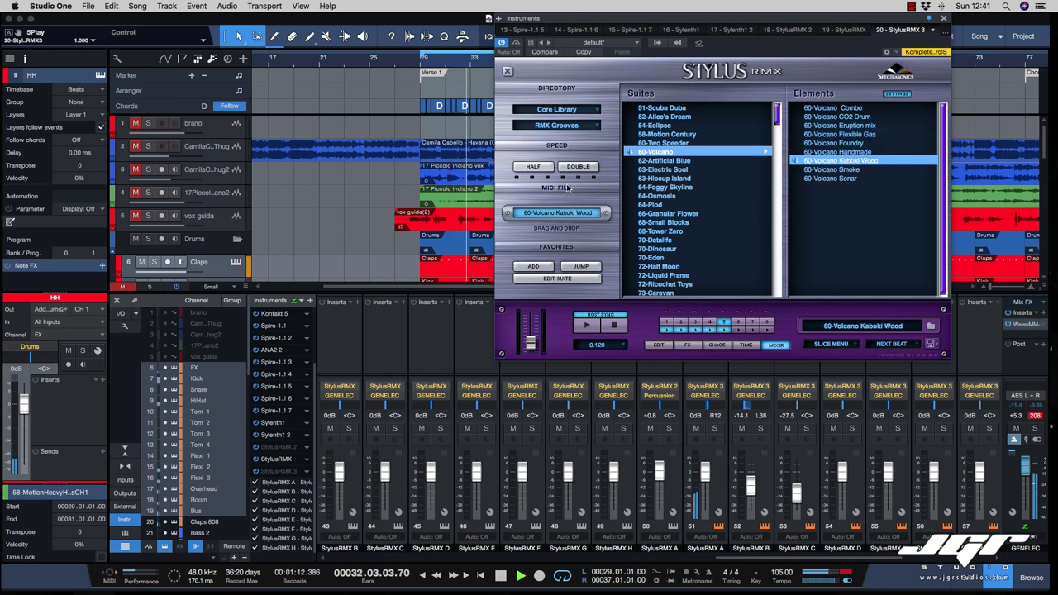
{"action": "left_click", "coordinate": [535, 168]}
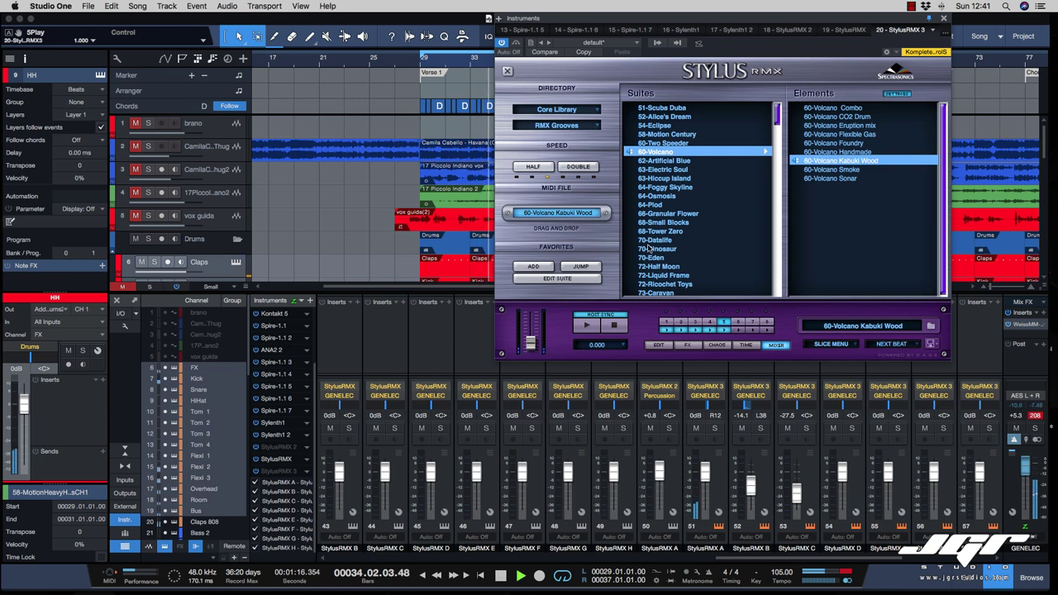
- Route part 5 to OUT E, then lower console channel StylusRMX D to -18.9 dB and StylusRMX E to -23.6 dB
{"action": "left_click", "coordinate": [777, 346]}
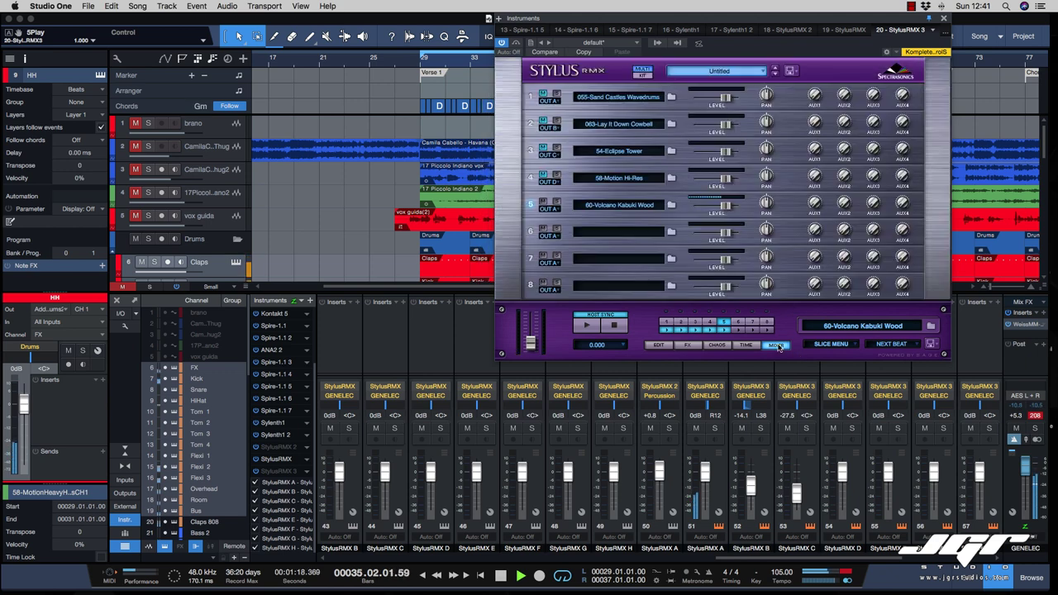
{"action": "left_click", "coordinate": [548, 208]}
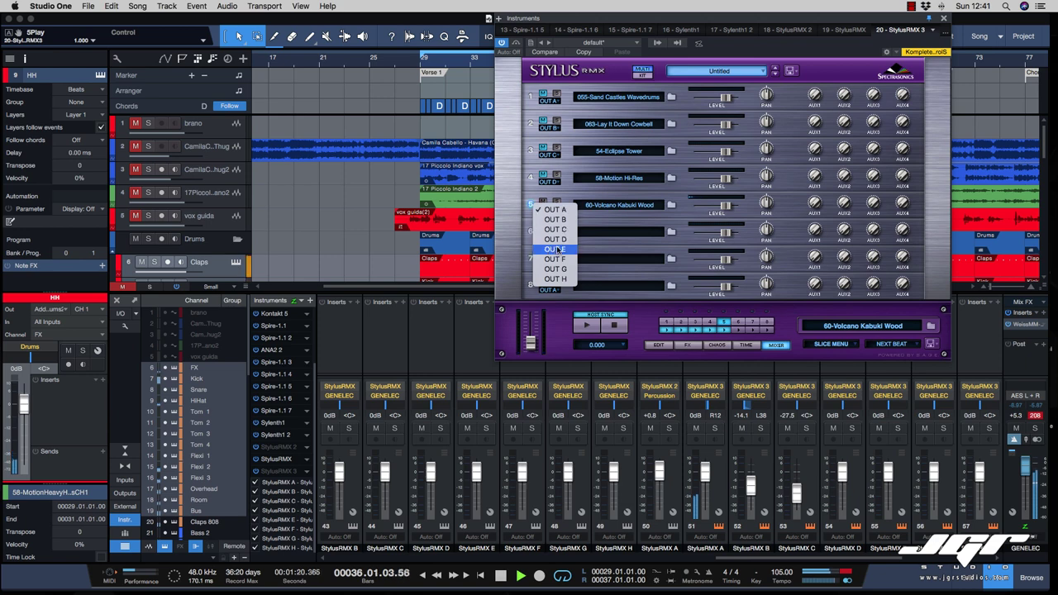
{"action": "left_click", "coordinate": [558, 209]}
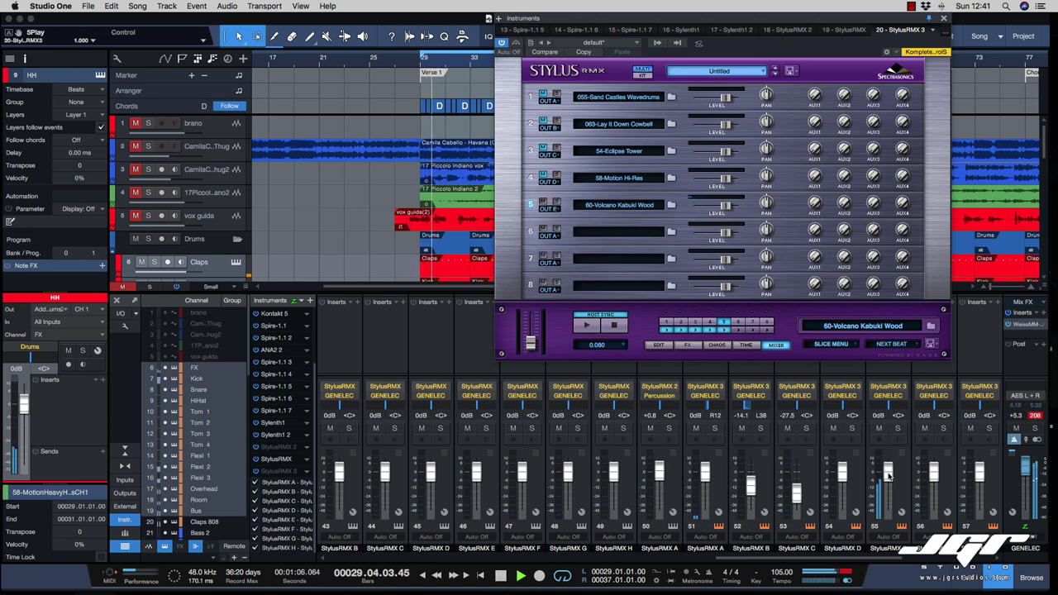
{"action": "mouse_move", "coordinate": [889, 476]}
{"action": "left_mouse_down"}
{"action": "mouse_move", "coordinate": [888, 486]}
{"action": "mouse_move", "coordinate": [844, 487]}
{"action": "mouse_move", "coordinate": [889, 493]}
{"action": "left_mouse_up"}
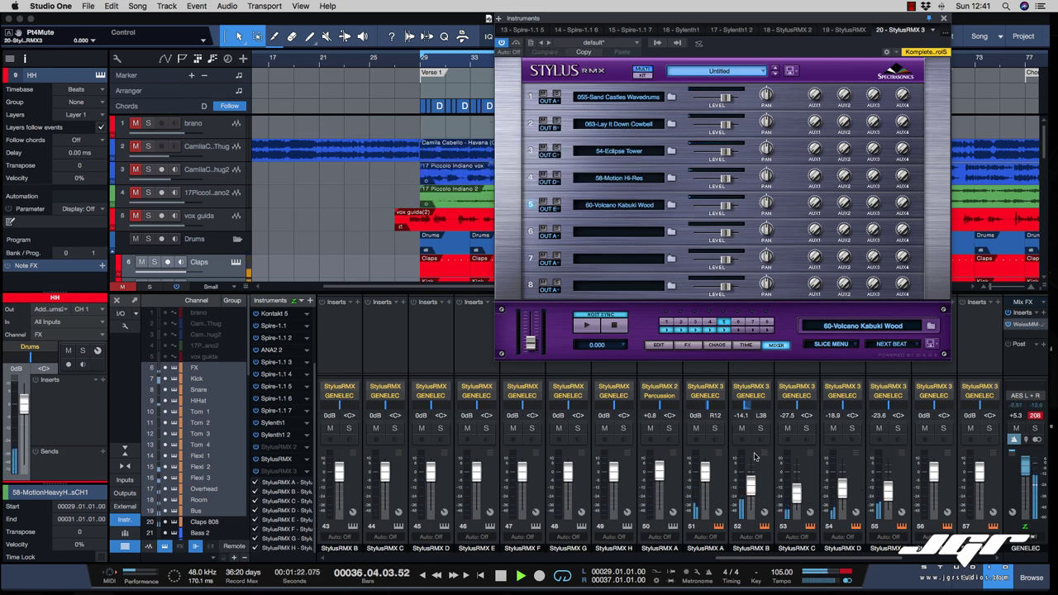
- Select the StylusRMX 3 console channels A through H and route them together to the Percussion bus
{"action": "left_click", "coordinate": [728, 473]}
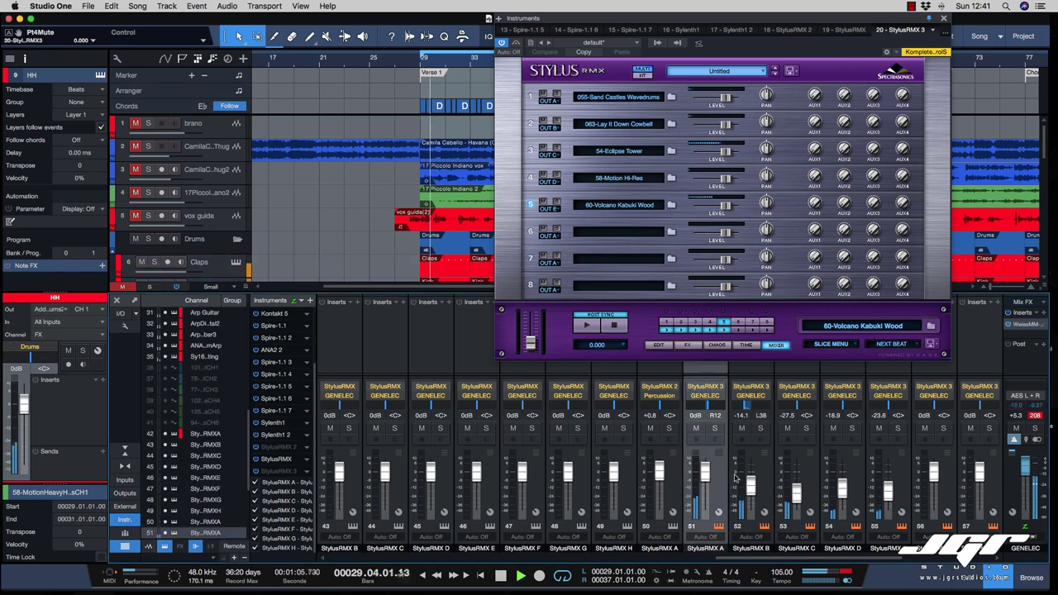
{"action": "scroll", "coordinate": [827, 479], "scroll_direction": "right", "scroll_amount": 3}
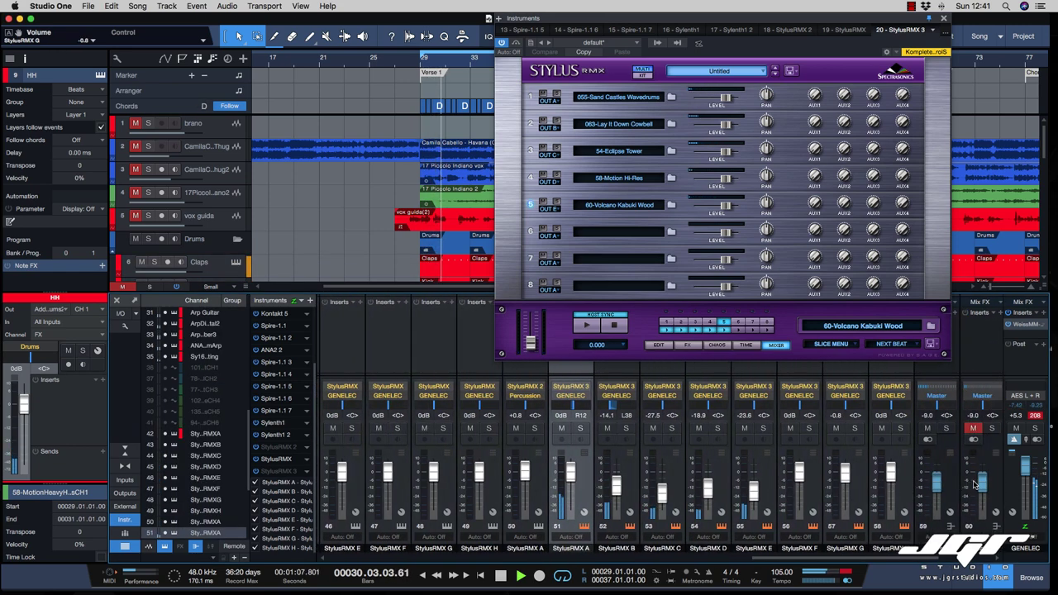
{"action": "left_click", "coordinate": [889, 396]}
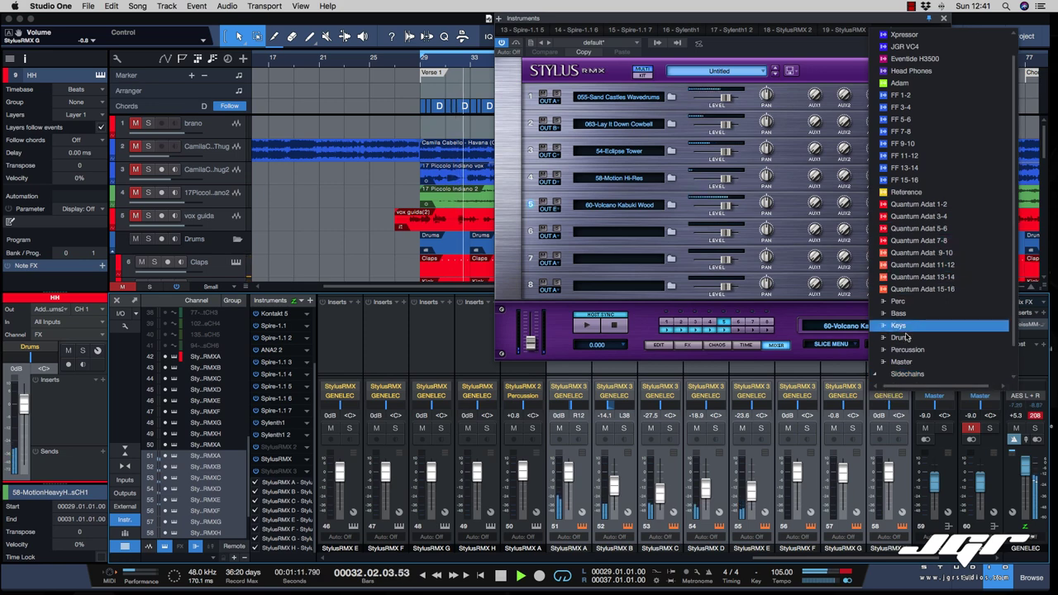
{"action": "left_click", "coordinate": [907, 349]}
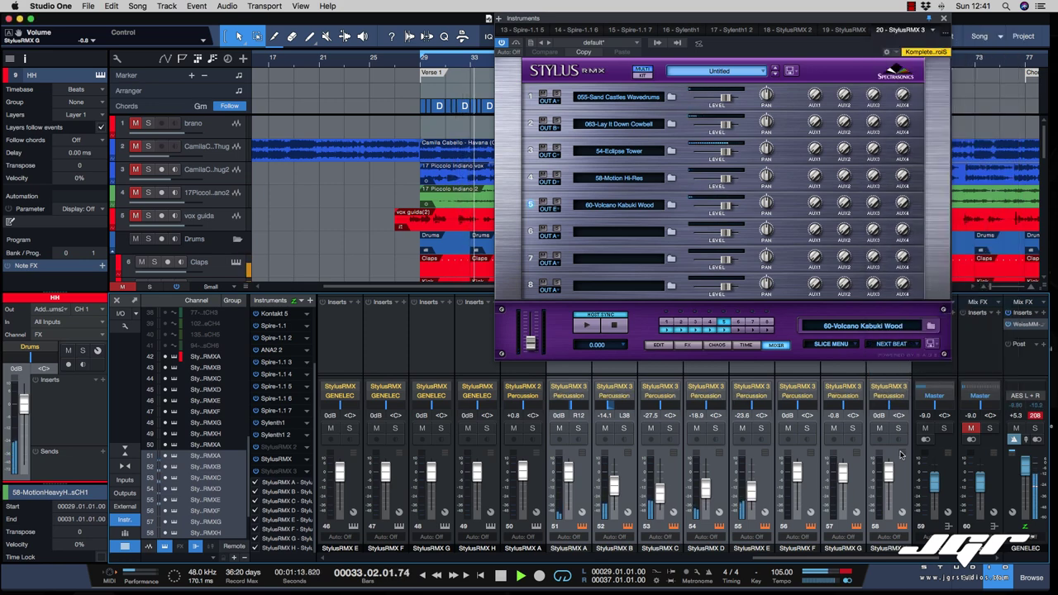
{"action": "scroll", "coordinate": [902, 454], "scroll_direction": "right", "scroll_amount": 4}
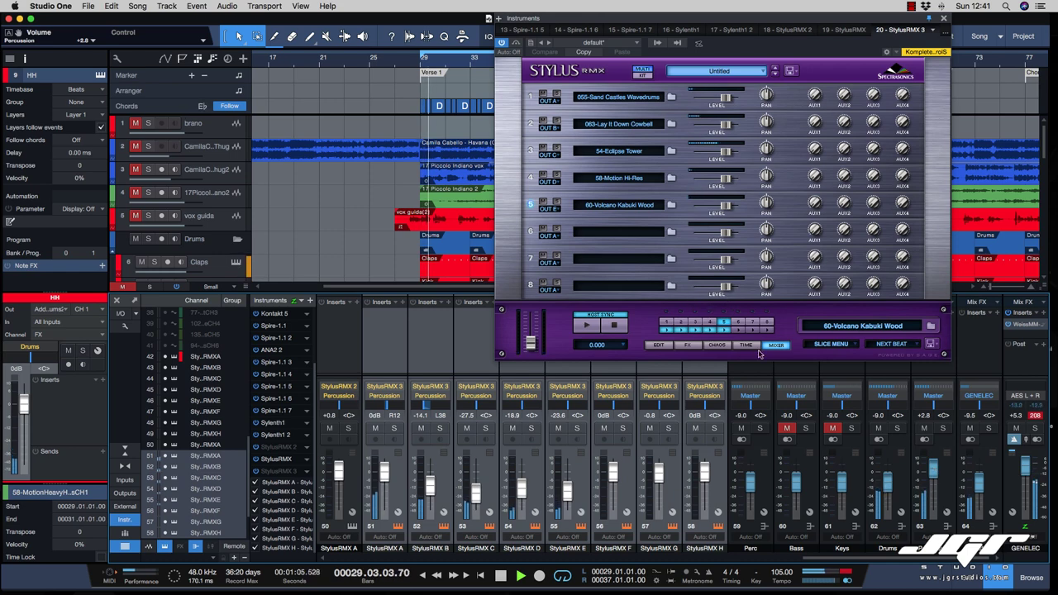
- Examine part 5's edit controls and the effects racks for the inserts, the four aux sends and the master
{"action": "left_click", "coordinate": [657, 344]}
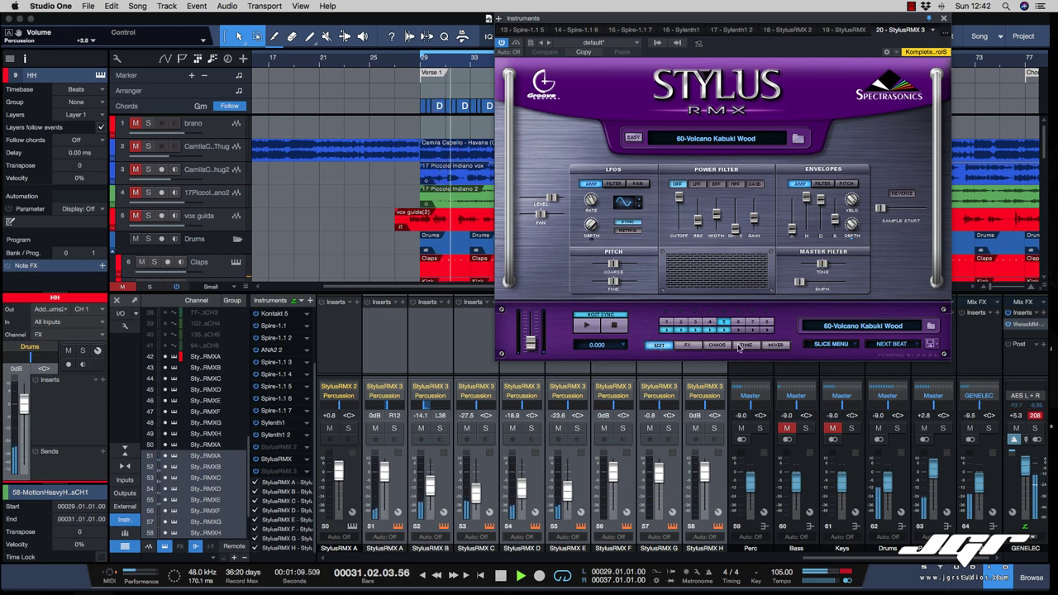
{"action": "left_click", "coordinate": [690, 345]}
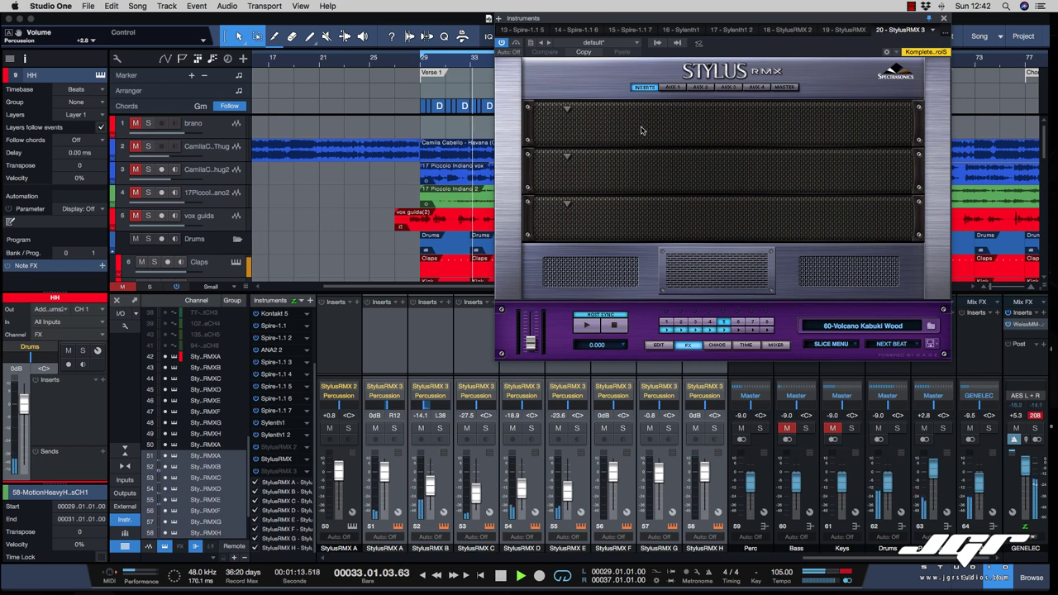
{"action": "left_click", "coordinate": [672, 87]}
{"action": "left_click", "coordinate": [700, 87]}
{"action": "left_click", "coordinate": [728, 87]}
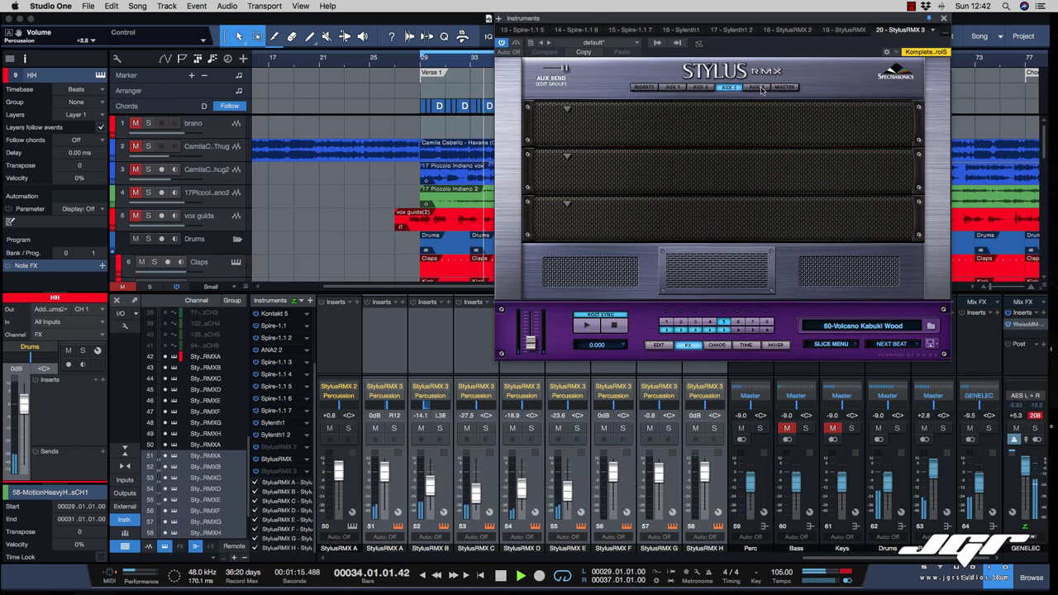
{"action": "left_click", "coordinate": [756, 87]}
{"action": "left_click", "coordinate": [784, 87]}
{"action": "left_click", "coordinate": [672, 87]}
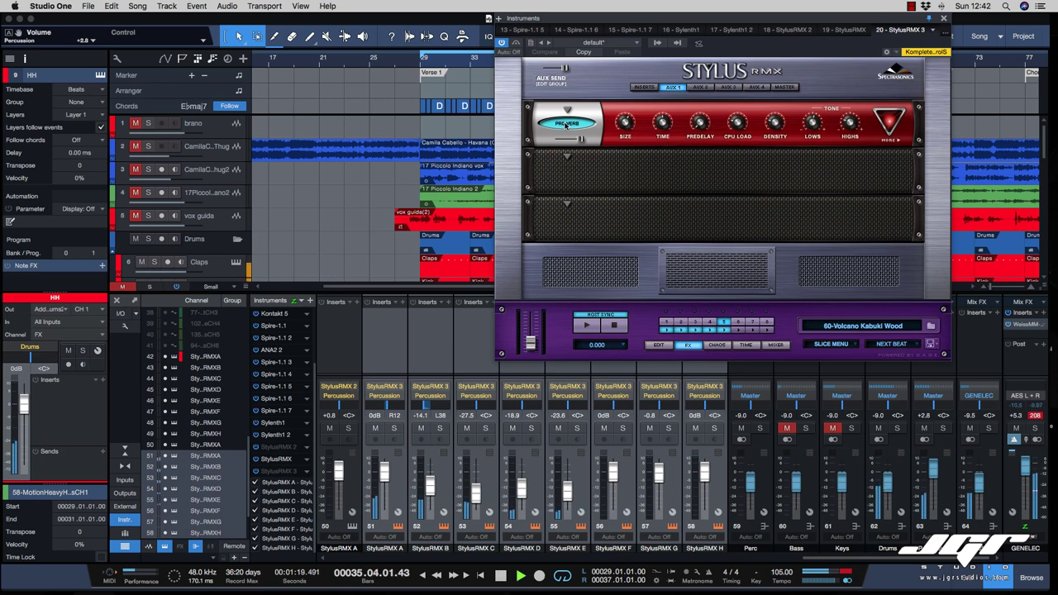
- Set part 2's Aux 1 send level to 0.360 in the Stylus RMX mixer
{"action": "left_click", "coordinate": [775, 345]}
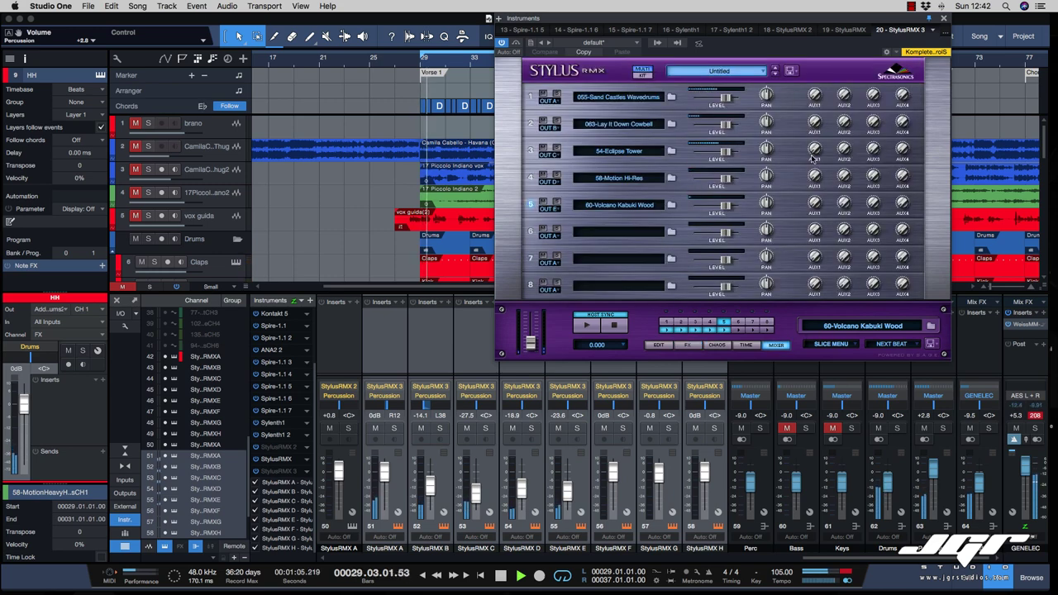
{"action": "left_click", "coordinate": [814, 122]}
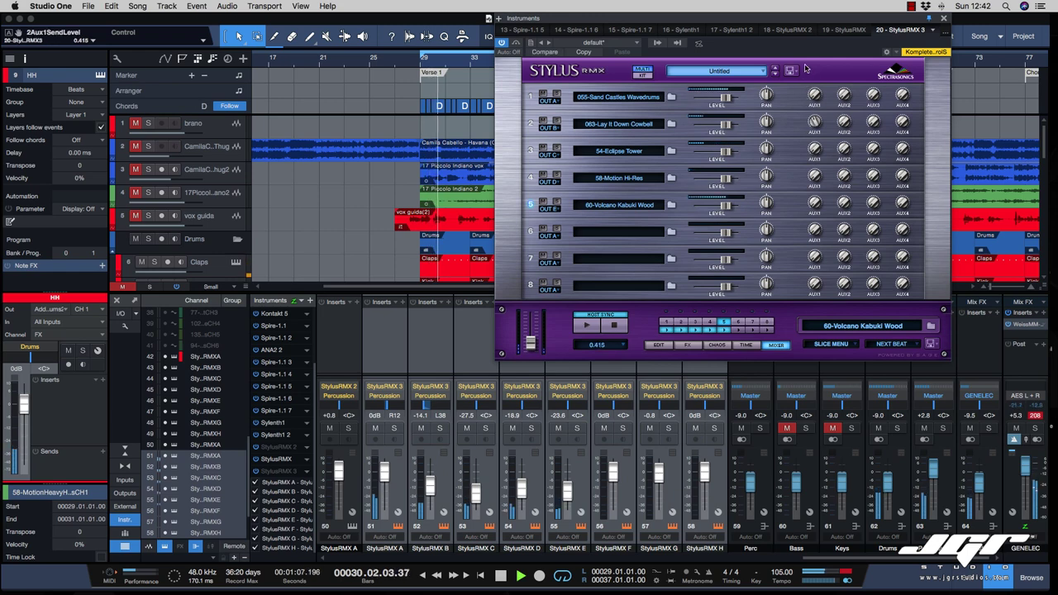
{"action": "left_click_drag", "start_coordinate": [815, 122], "coordinate": [817, 130]}
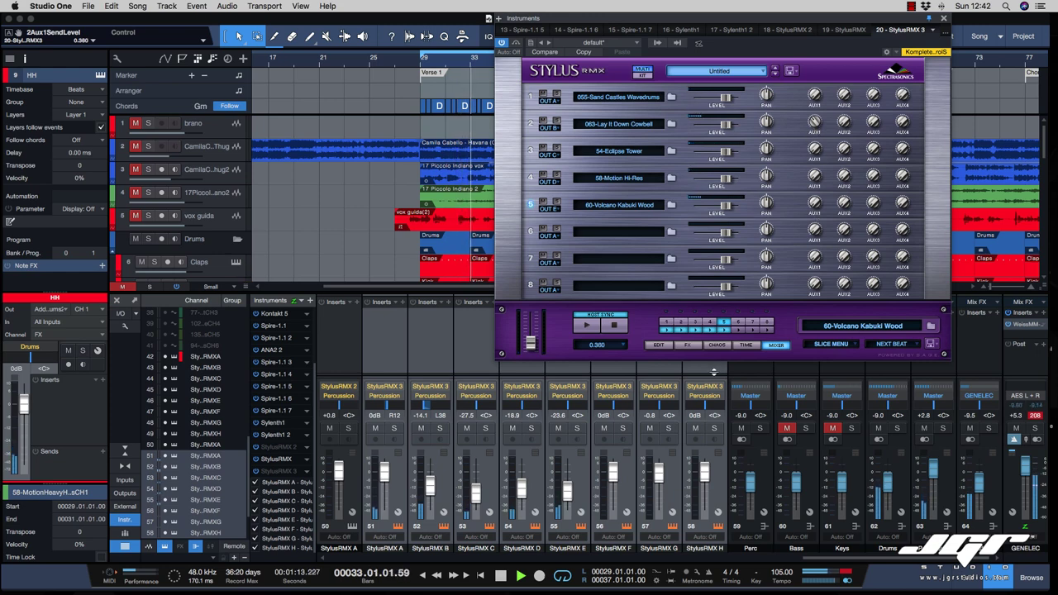
- Review the effects loaded in the Aux 1, Aux 2, Aux 3, master and insert racks, then return to the part mixer
{"action": "left_click", "coordinate": [684, 348]}
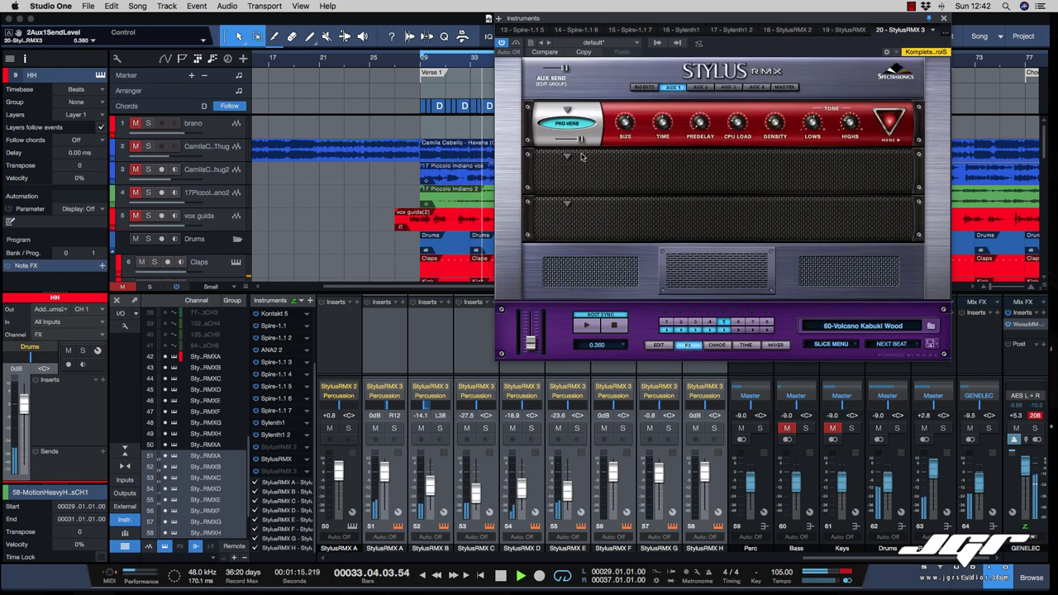
{"action": "left_click", "coordinate": [703, 89]}
{"action": "left_click", "coordinate": [729, 87]}
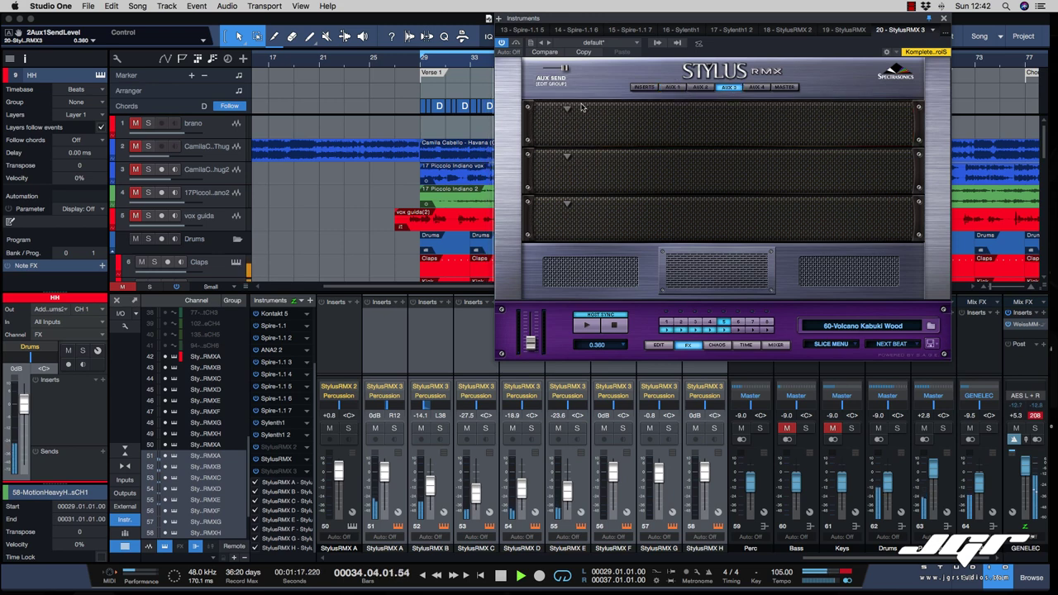
{"action": "left_click", "coordinate": [569, 111]}
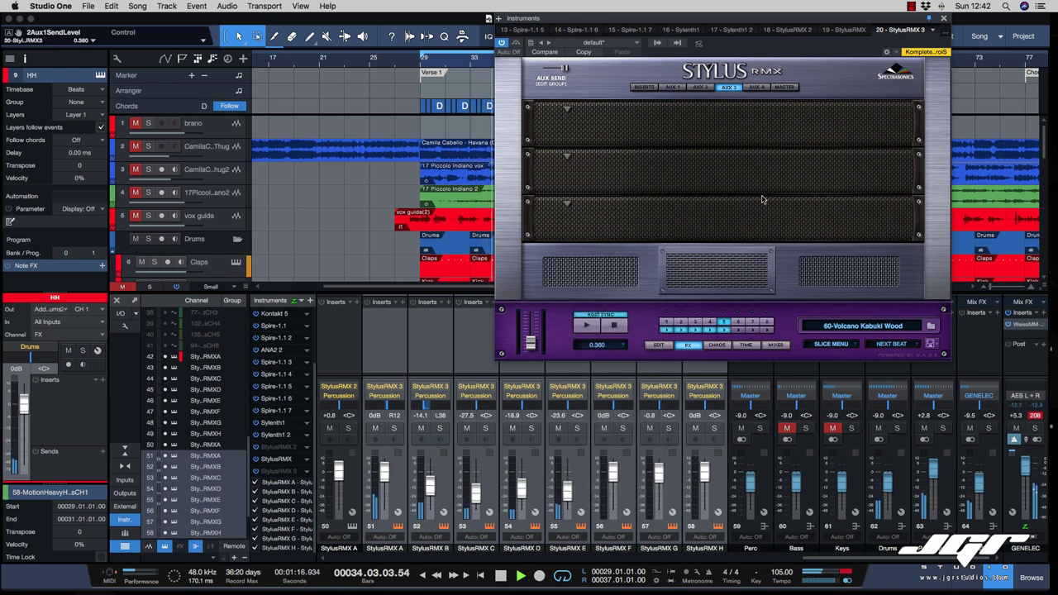
{"action": "left_click", "coordinate": [786, 88]}
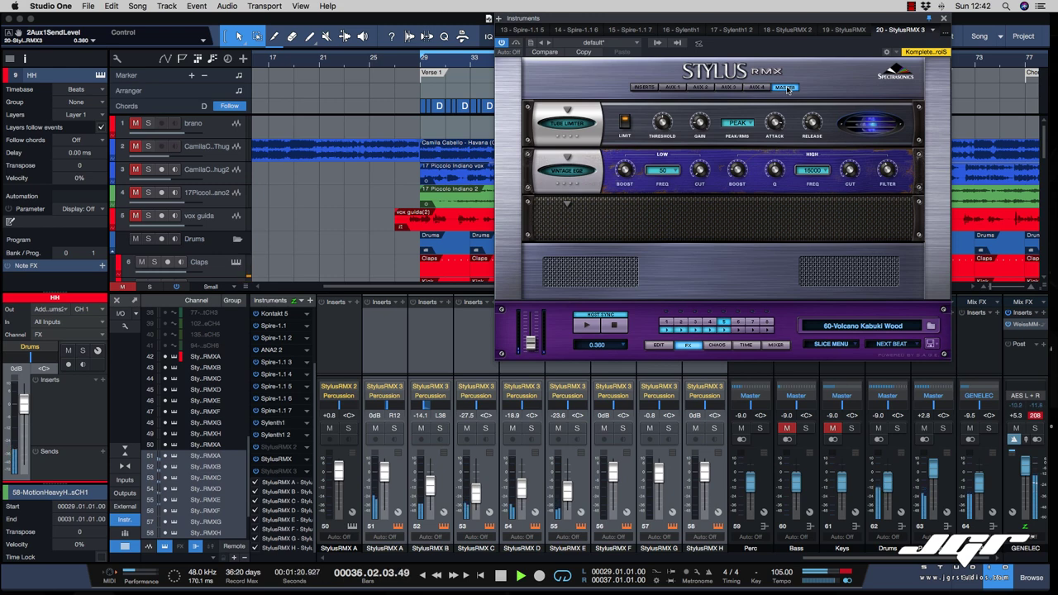
{"action": "left_click", "coordinate": [643, 88]}
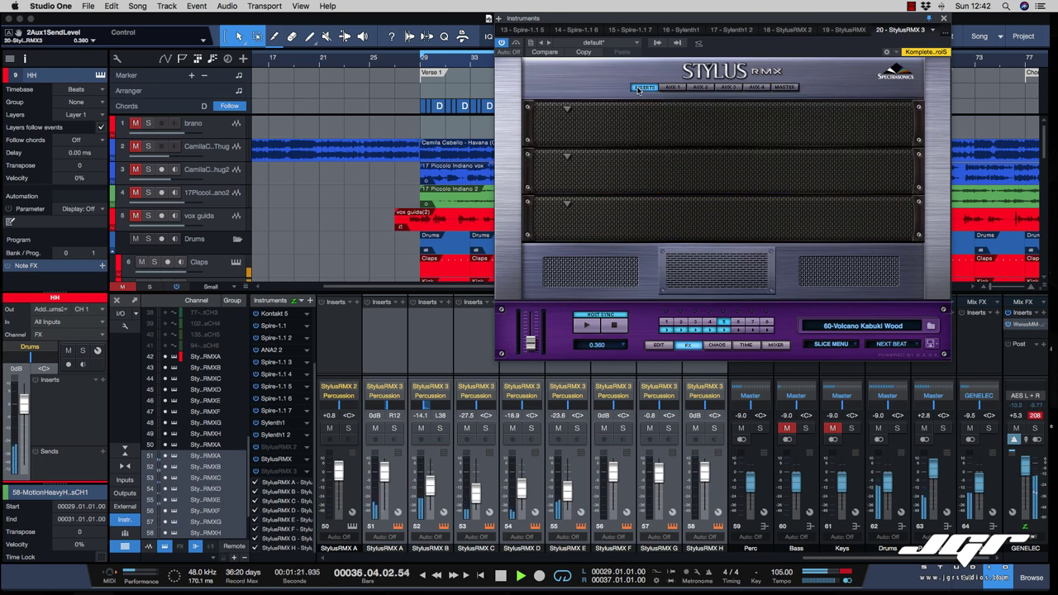
{"action": "left_click", "coordinate": [776, 346]}
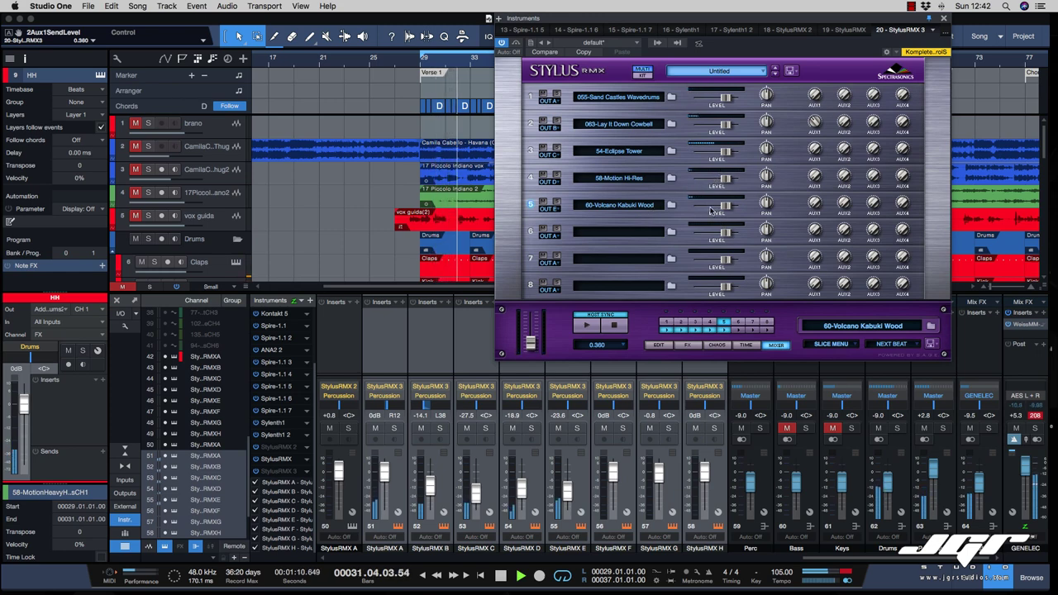
- Place part 1's 055-Sand Castles Wavedrums MIDI groove at bar 29 on a new track below the Stylus track
{"action": "left_click", "coordinate": [607, 96]}
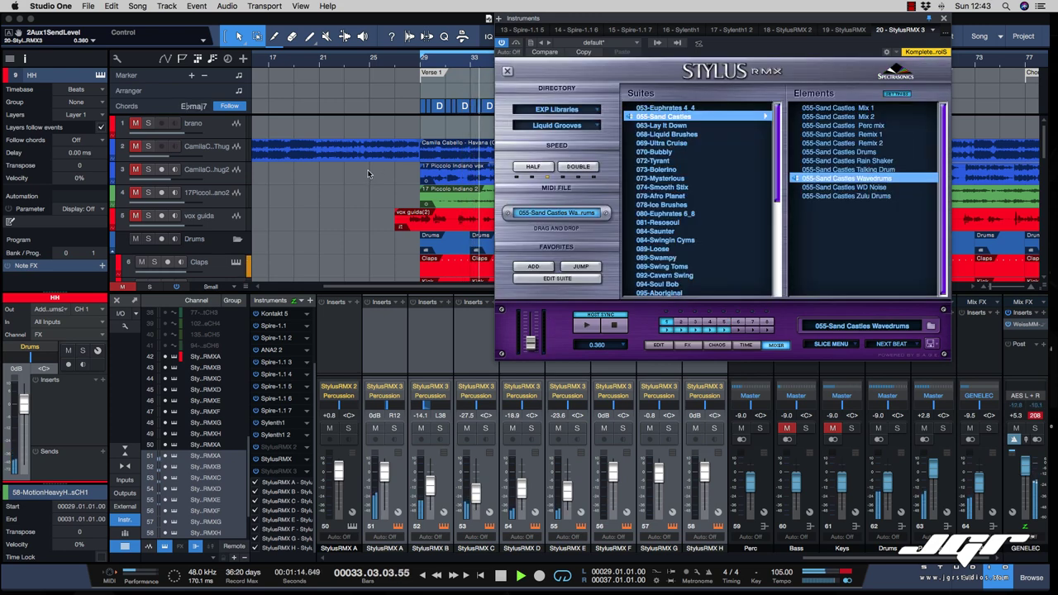
{"action": "scroll", "coordinate": [369, 173], "scroll_direction": "down", "scroll_amount": 10}
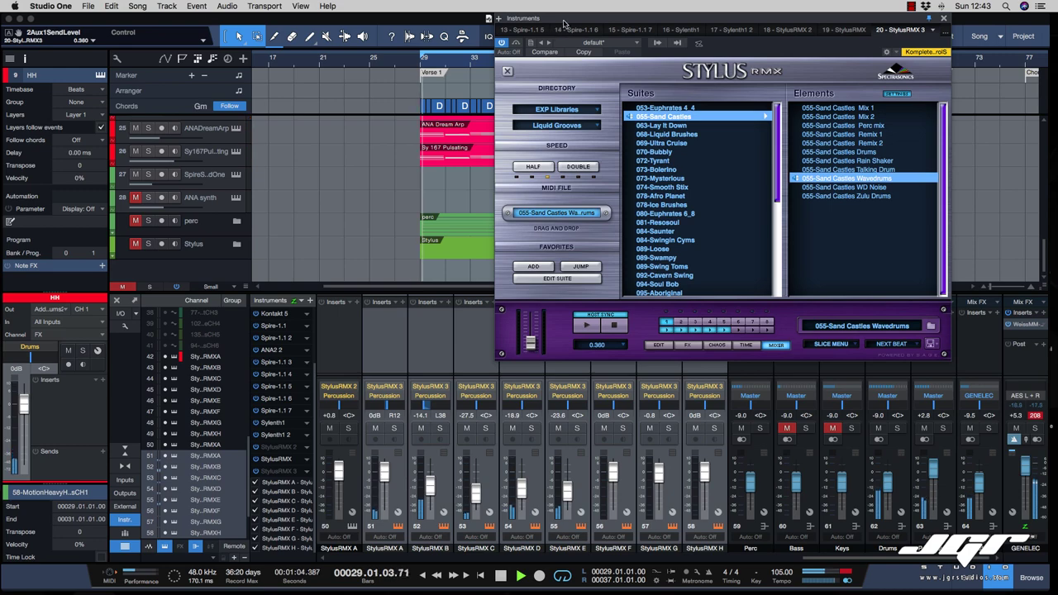
{"action": "left_click_drag", "start_coordinate": [568, 18], "coordinate": [638, 56]}
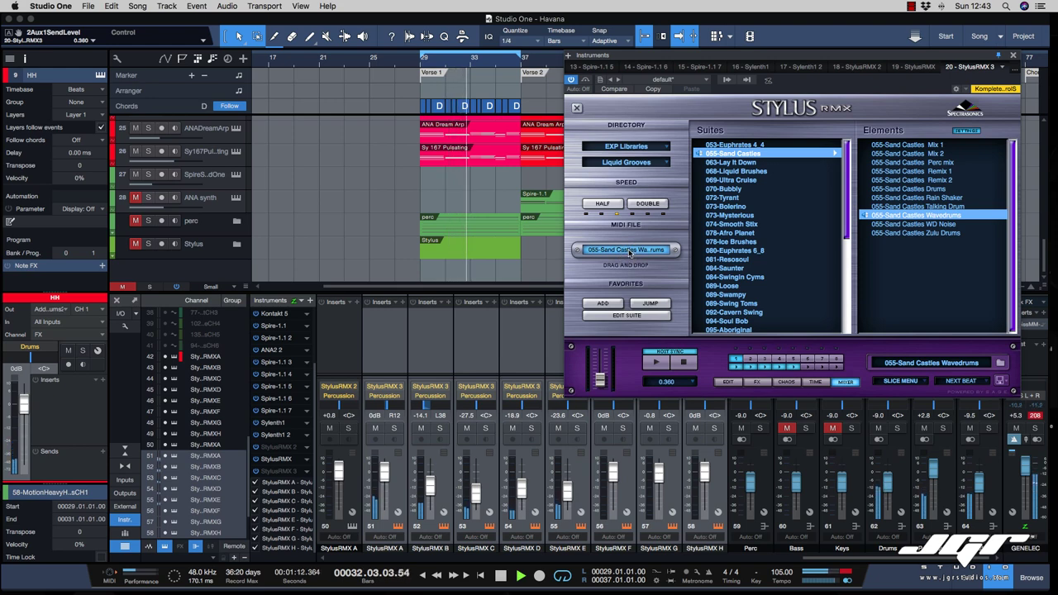
{"action": "left_click", "coordinate": [751, 359]}
{"action": "left_click", "coordinate": [765, 359]}
{"action": "left_click", "coordinate": [780, 358]}
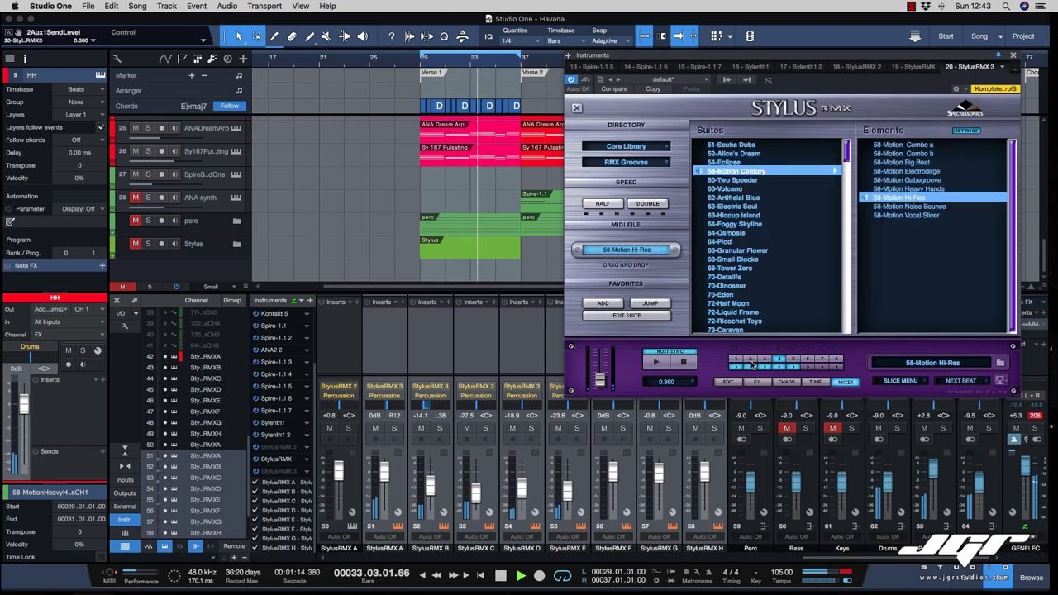
{"action": "left_click", "coordinate": [736, 359]}
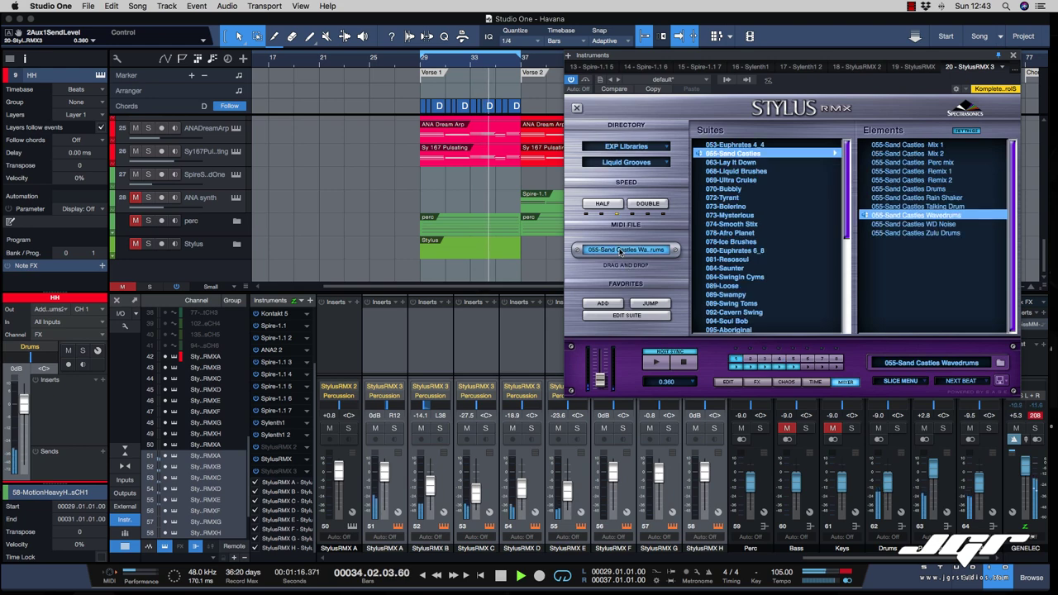
{"action": "left_click_drag", "start_coordinate": [621, 252], "coordinate": [445, 265]}
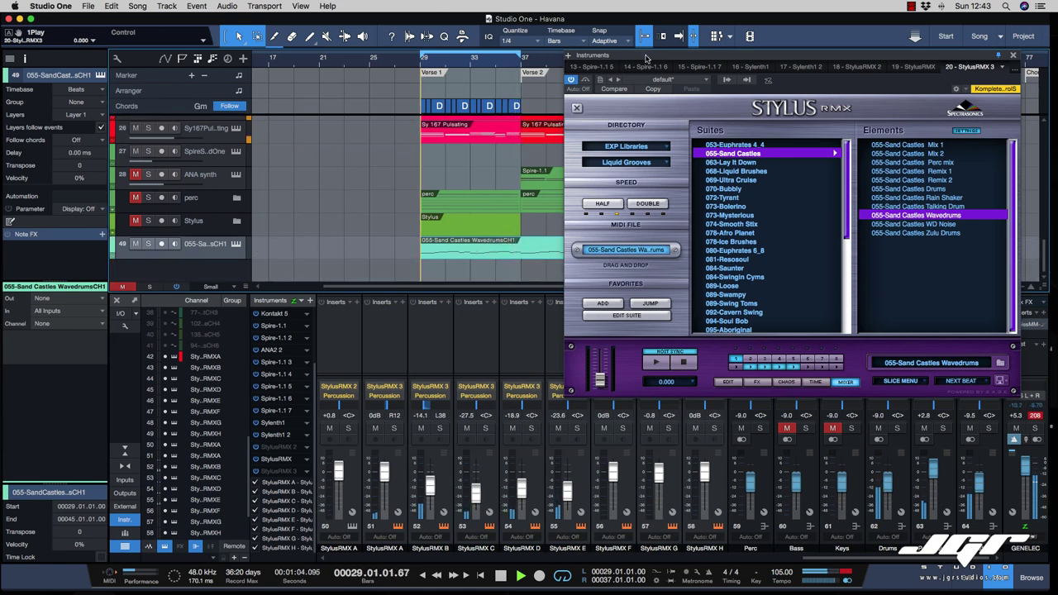
{"action": "left_click_drag", "start_coordinate": [646, 58], "coordinate": [723, 48]}
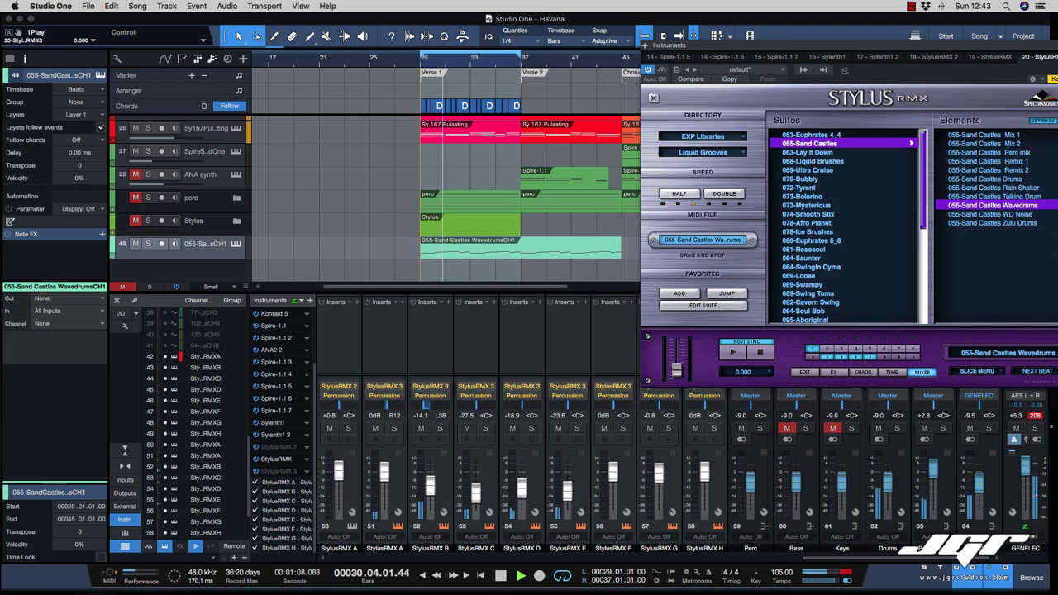
- Open the Sand Castles Wavedrums clip in the note editor and extend the loop range to bar 45
{"action": "double_click", "coordinate": [486, 246]}
{"action": "key", "text": "space"}
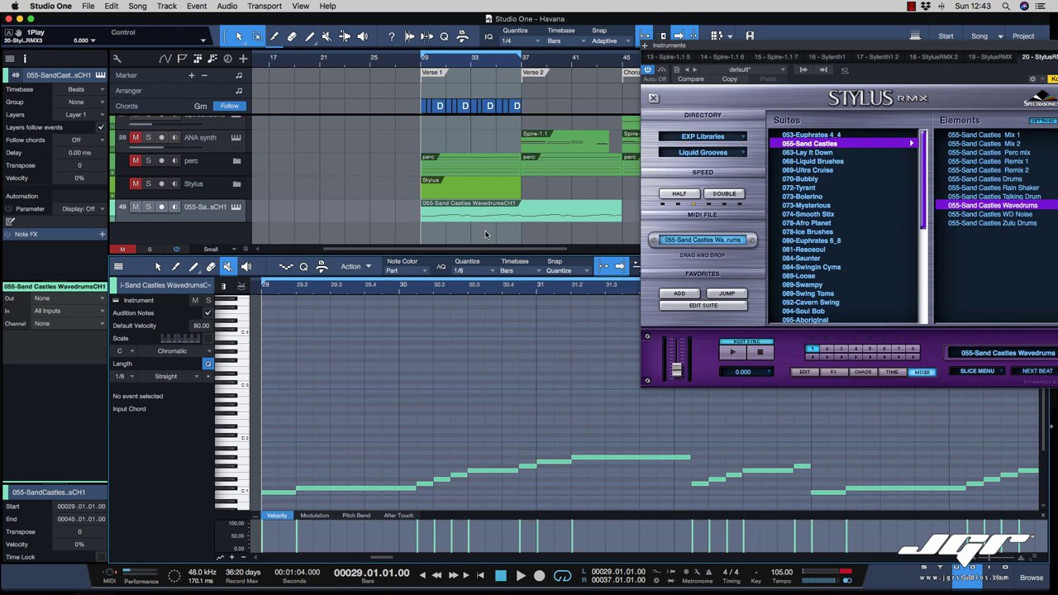
{"action": "left_click_drag", "start_coordinate": [519, 56], "coordinate": [622, 56]}
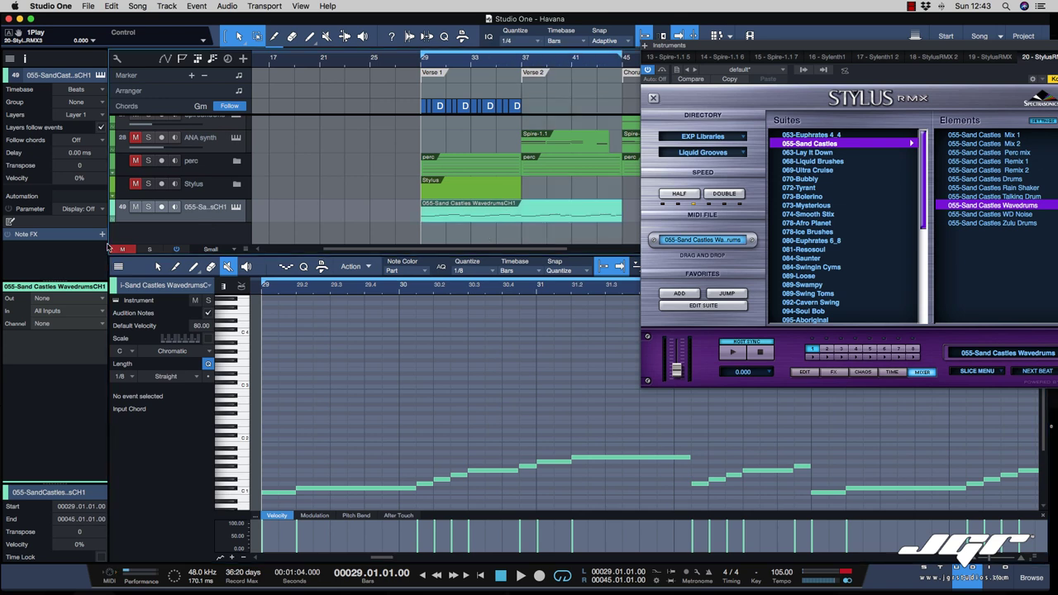
- Route the Sand Castles Wavedrums track's output to StylusRMX 3 and play it soloed
{"action": "left_click", "coordinate": [49, 299]}
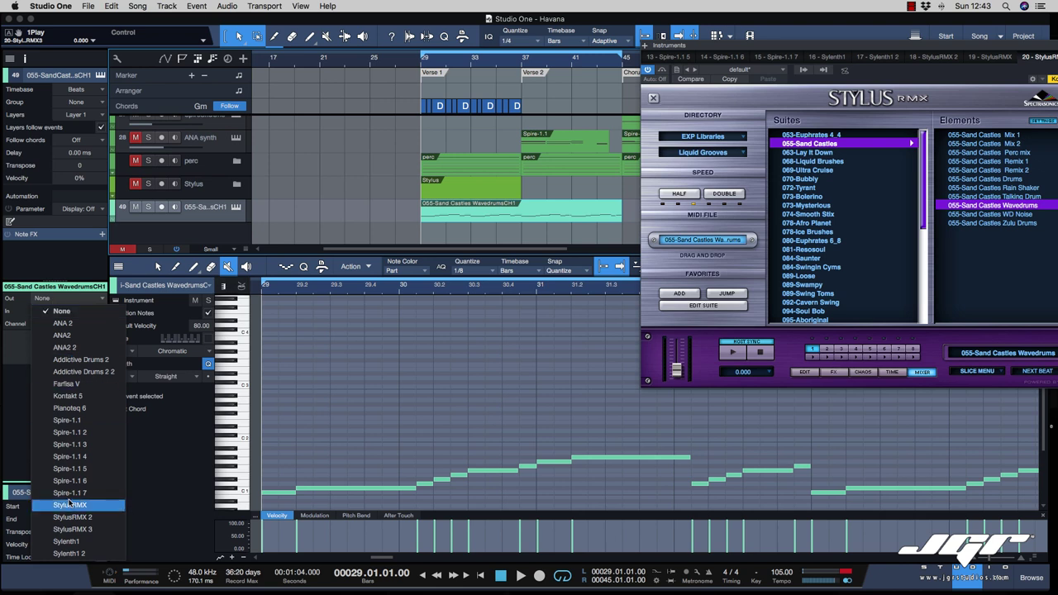
{"action": "left_click", "coordinate": [75, 530]}
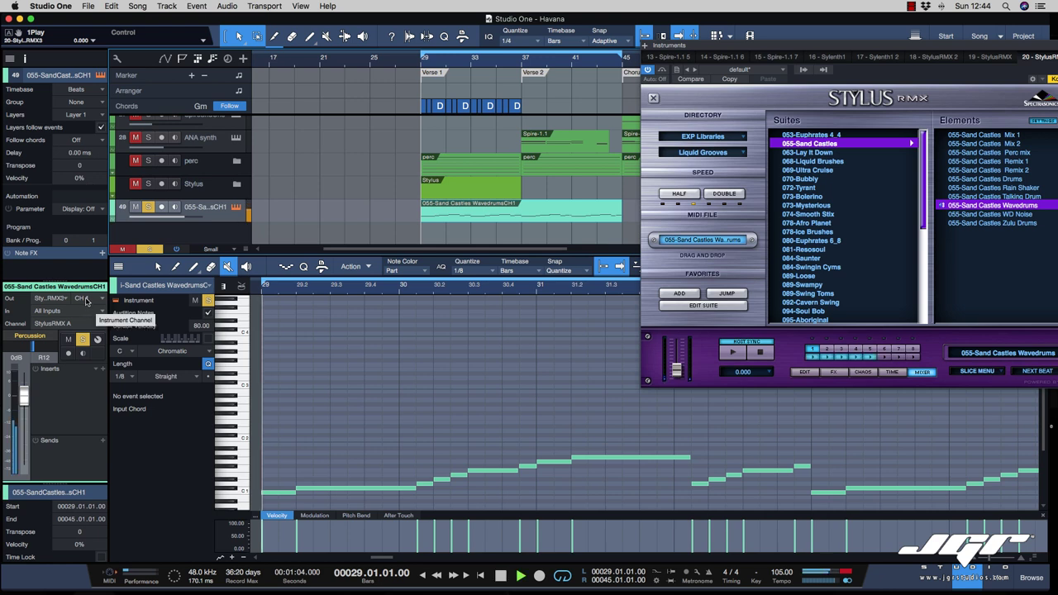
{"action": "key", "text": "space"}
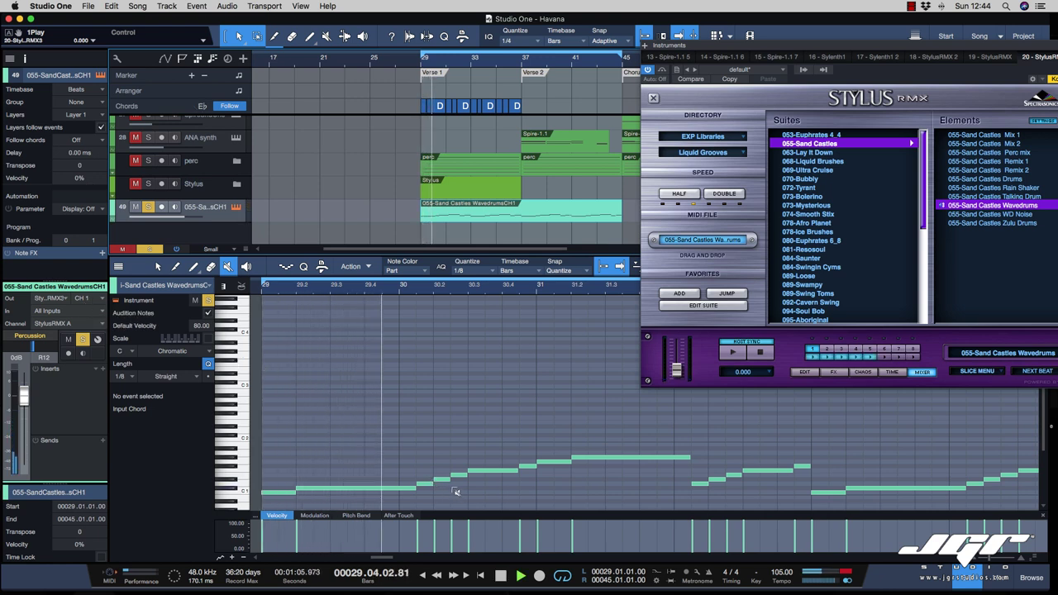
- Return to the Stylus RMX part mixer and audition the soloed Sand Castles groove against its notes
{"action": "left_click", "coordinate": [922, 371]}
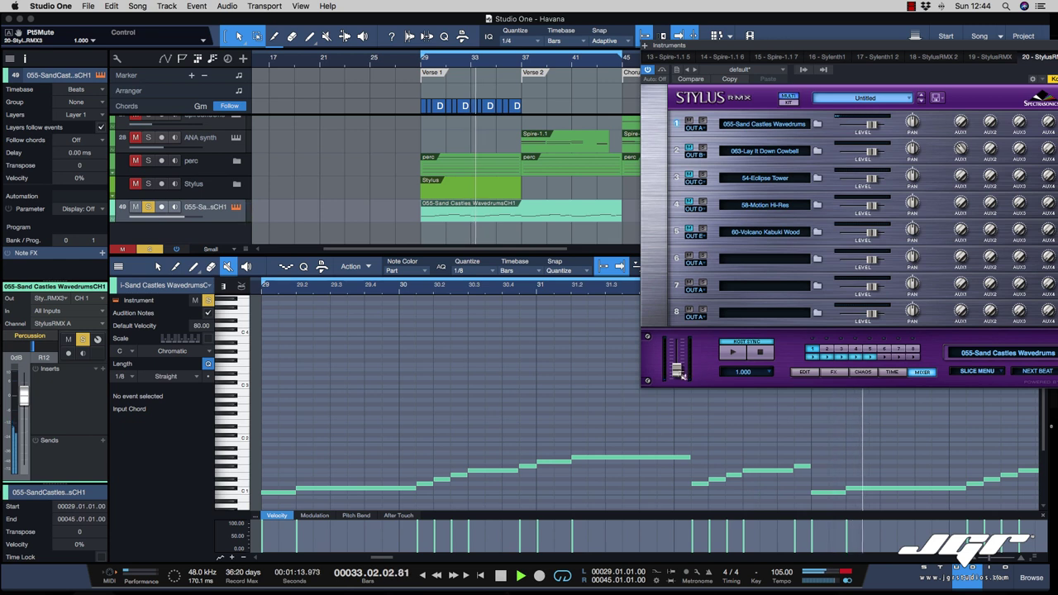
{"action": "key", "text": "space"}
{"action": "key", "text": "space"}
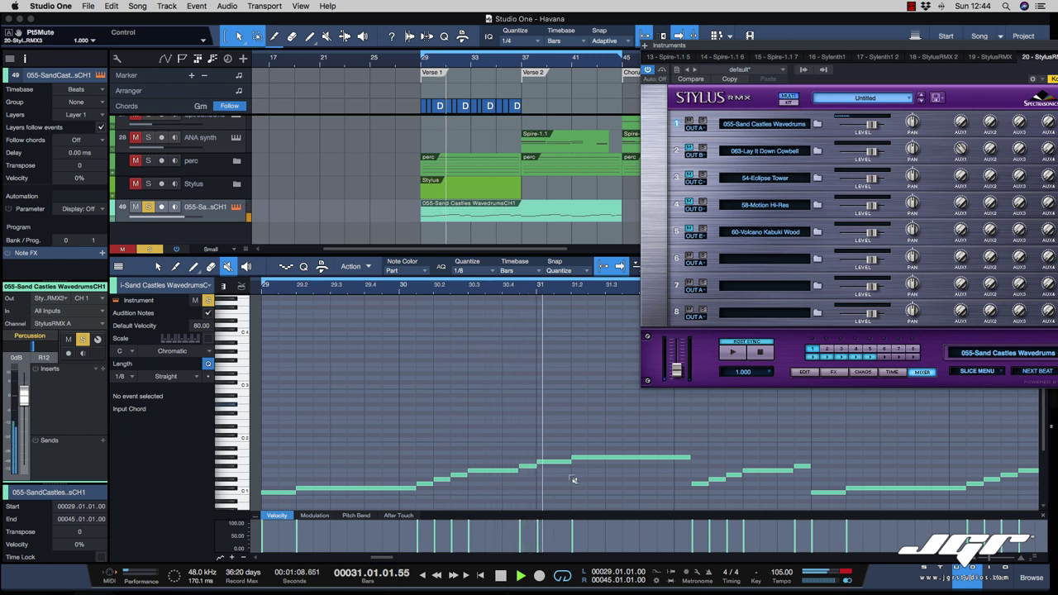
{"action": "key", "text": "space"}
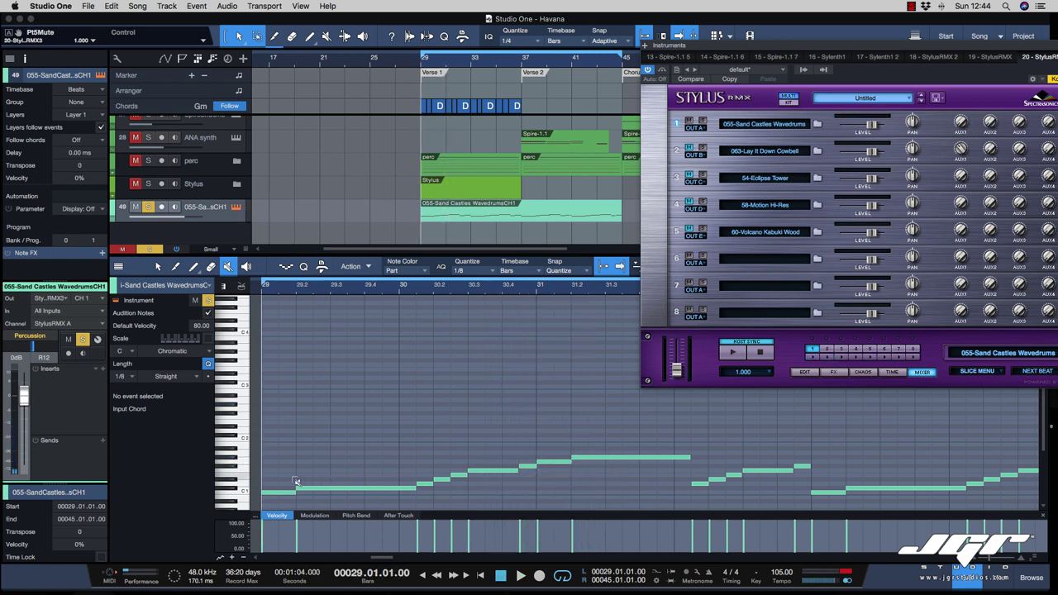
{"action": "key", "text": "space"}
{"action": "key", "text": "space"}
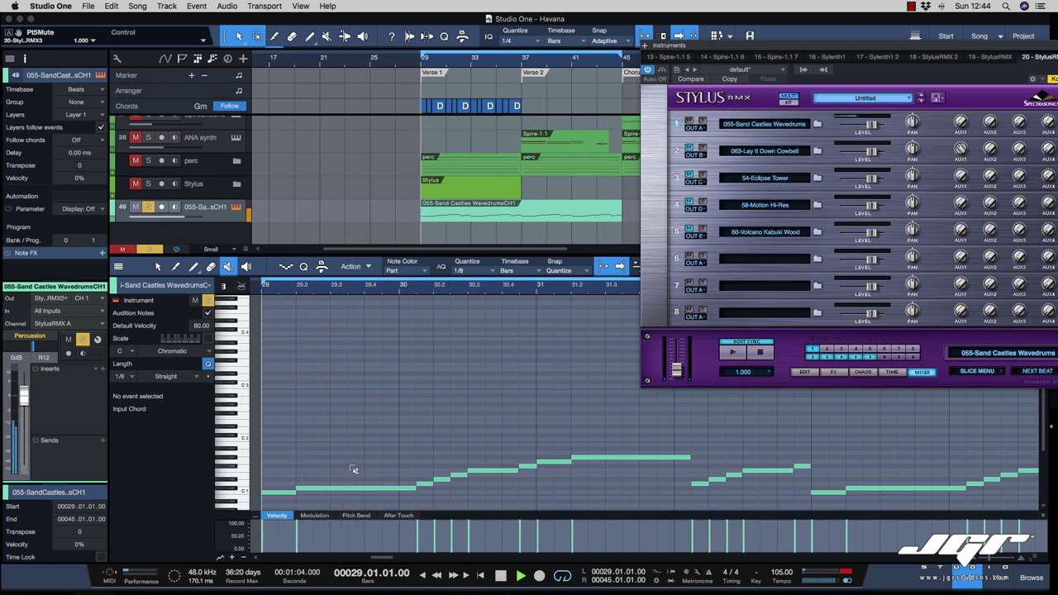
{"action": "key", "text": "space"}
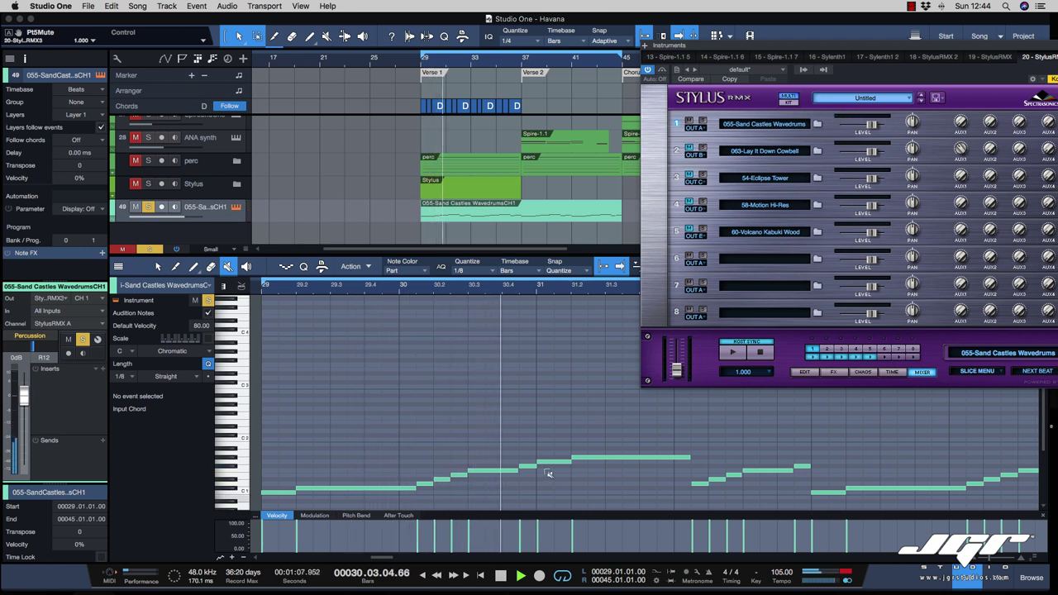
- Mute the clip's notes starting bars 29 and 31 along with their repeats, and turn off Host Sync in Stylus RMX
{"action": "key", "text": "space"}
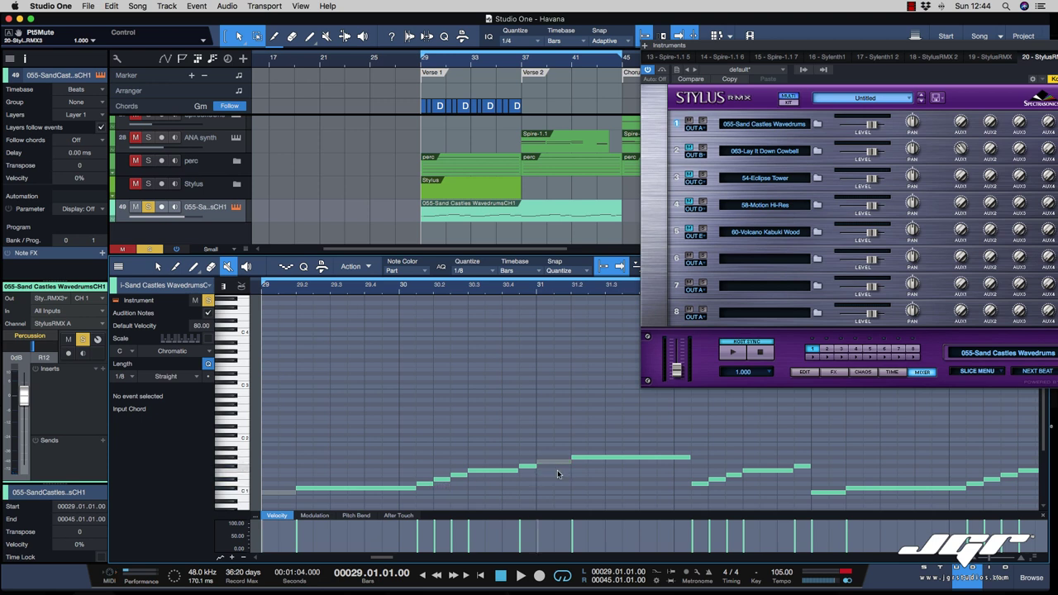
{"action": "key", "text": "space"}
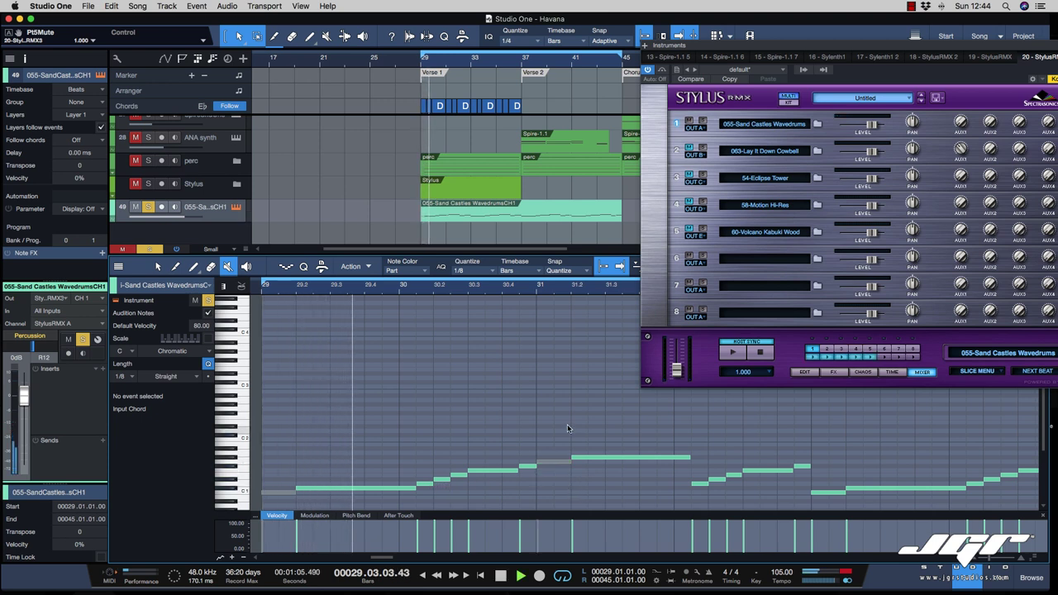
{"action": "key", "text": "space"}
{"action": "key", "text": "space"}
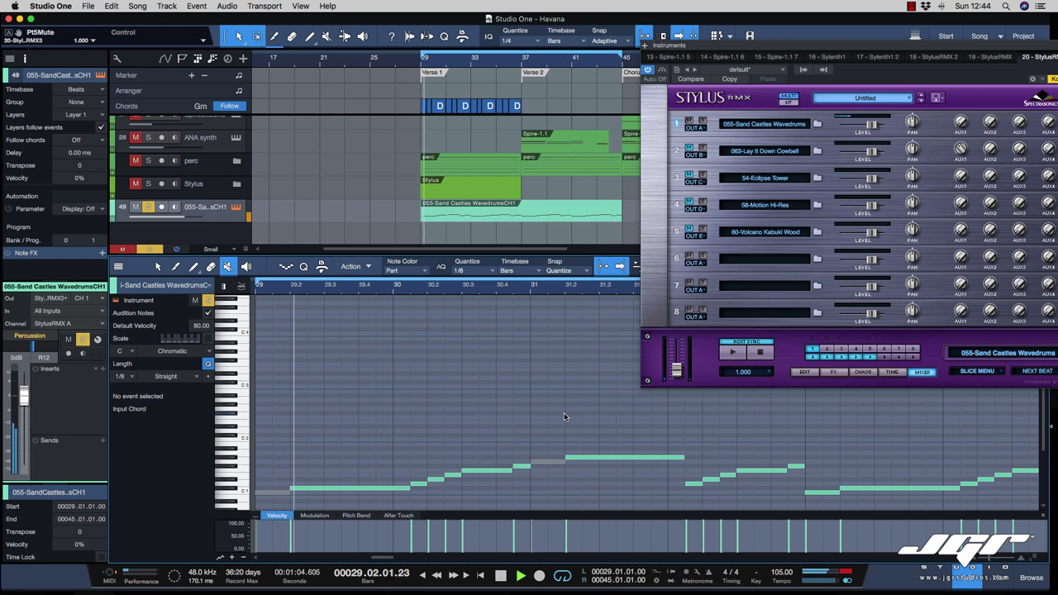
{"action": "key", "text": "space"}
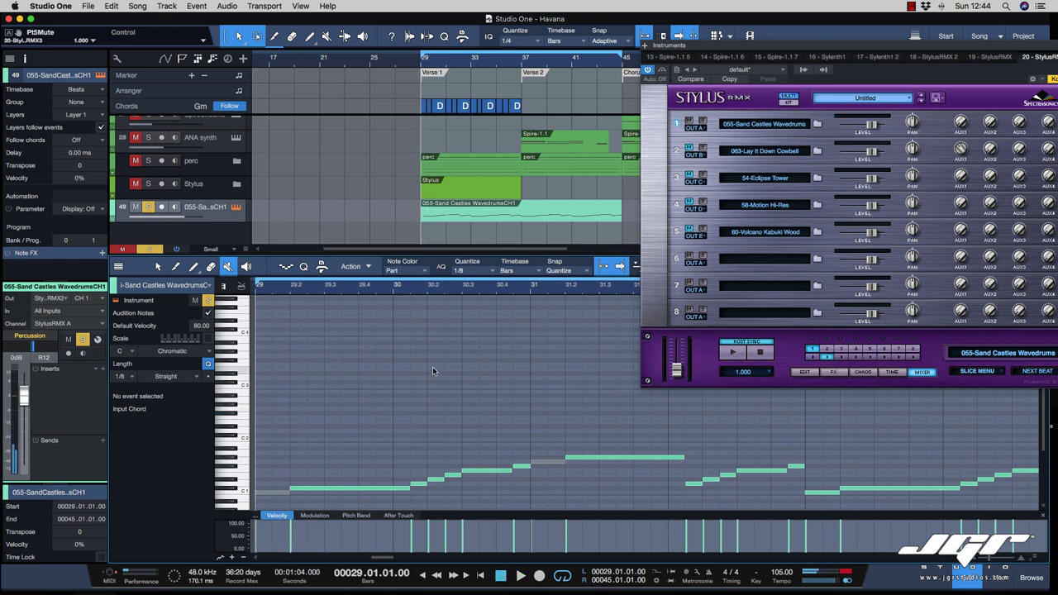
{"action": "left_click", "coordinate": [746, 343]}
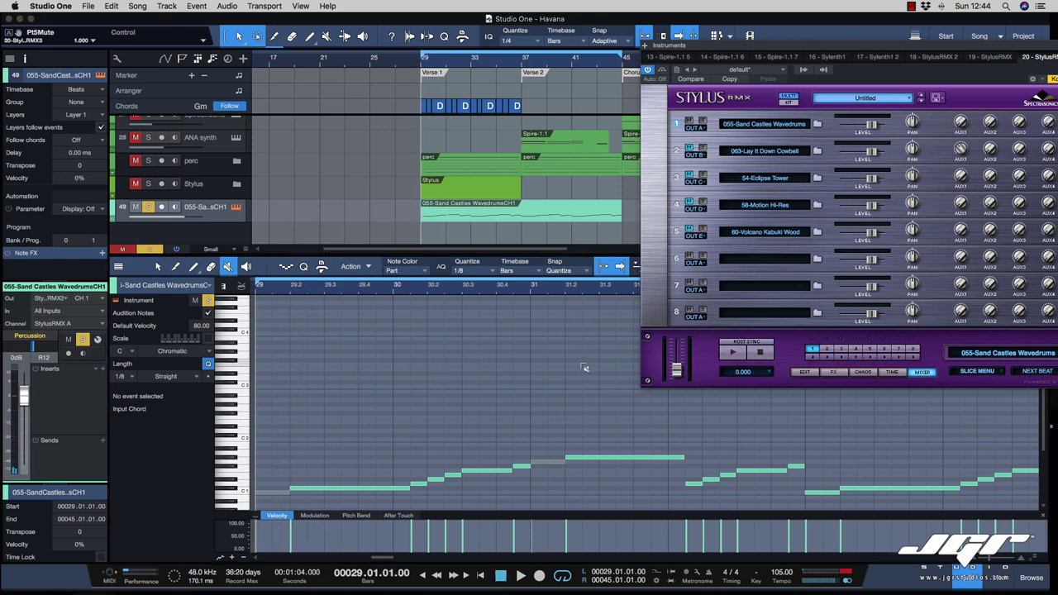
{"action": "key", "text": "space"}
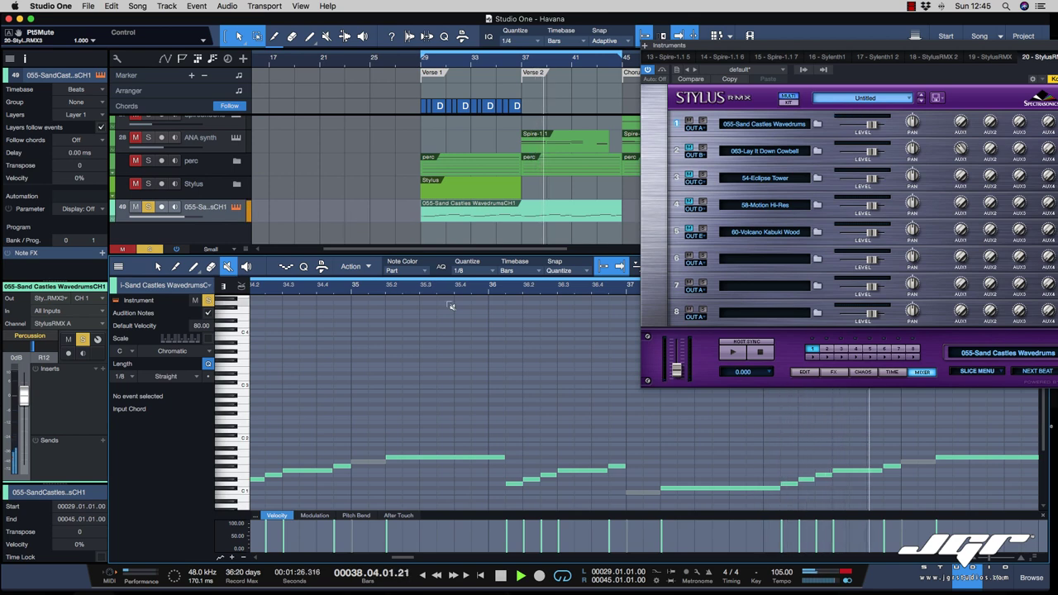
{"action": "key", "text": "space"}
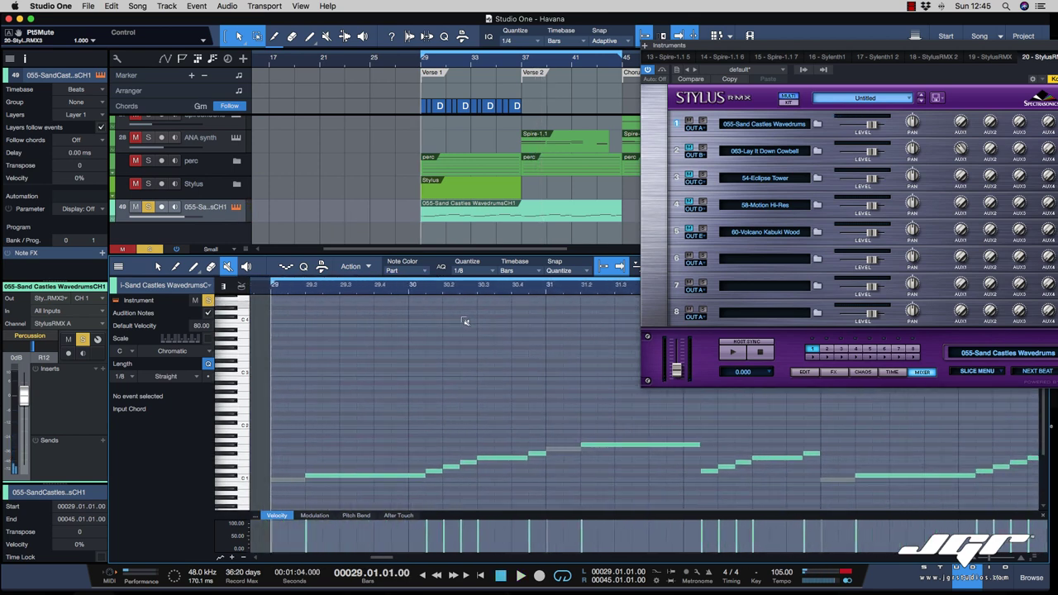
- Try the clip's first C 1 note at beat 3 of bar 29 and at the start of bar 30, auditioning each
{"action": "scroll", "coordinate": [453, 339], "scroll_direction": "down", "scroll_amount": 3}
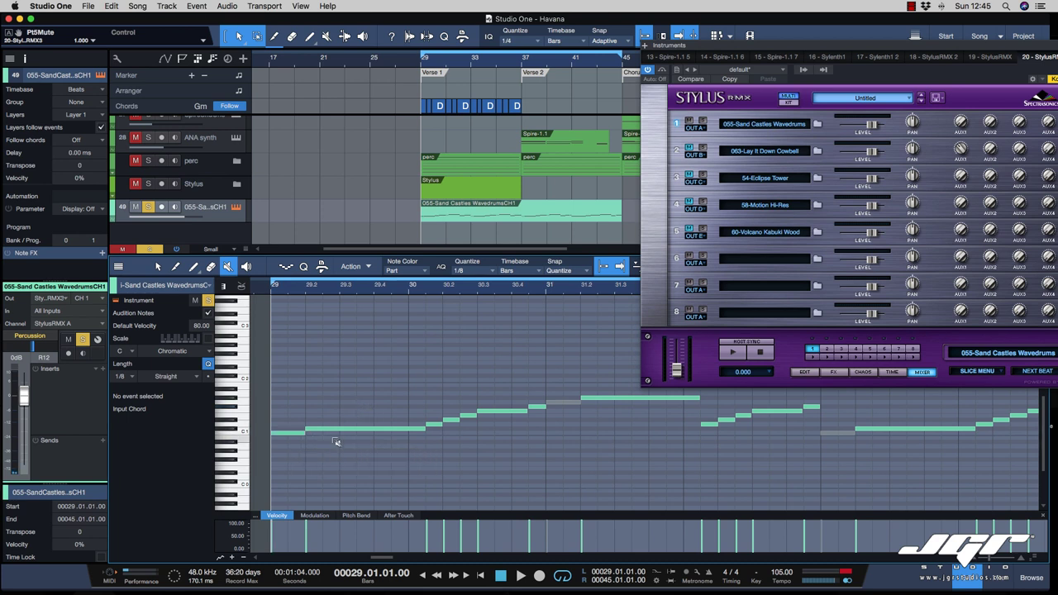
{"action": "key", "text": "1"}
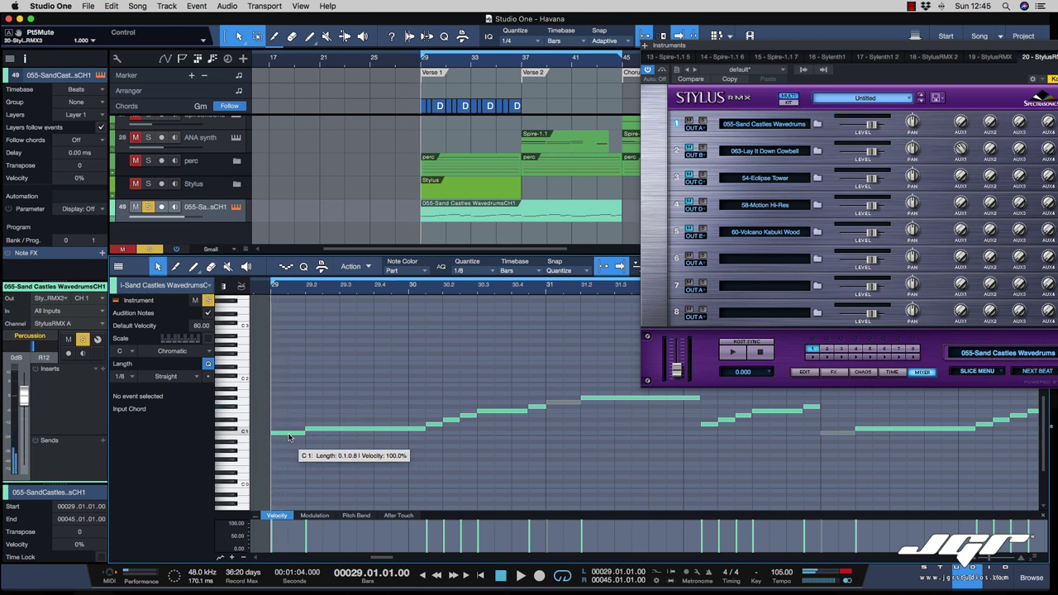
{"action": "left_click_drag", "start_coordinate": [281, 432], "coordinate": [359, 437]}
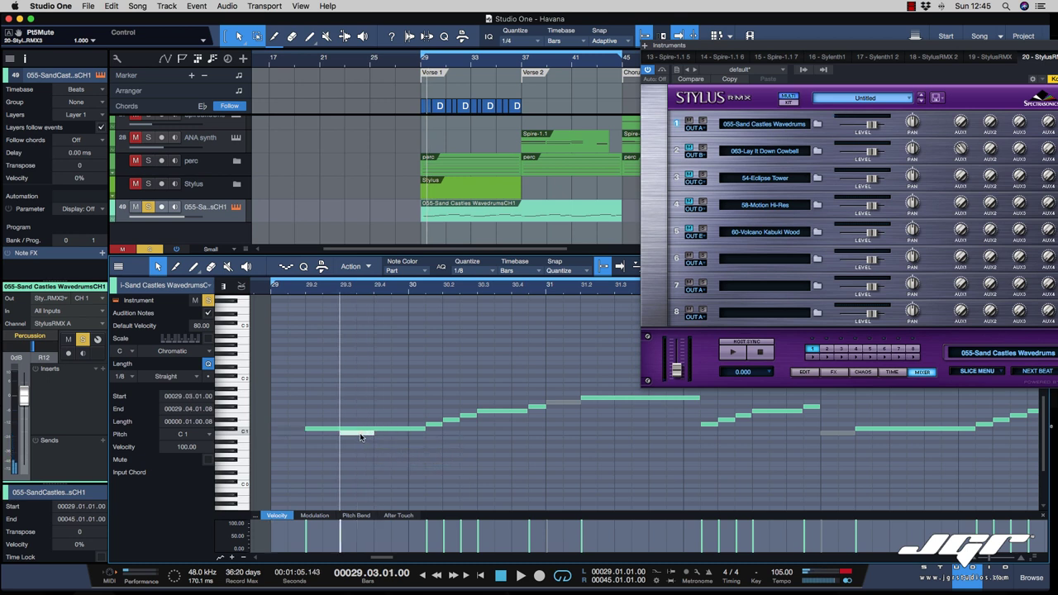
{"action": "left_click", "coordinate": [269, 286]}
{"action": "key", "text": "space"}
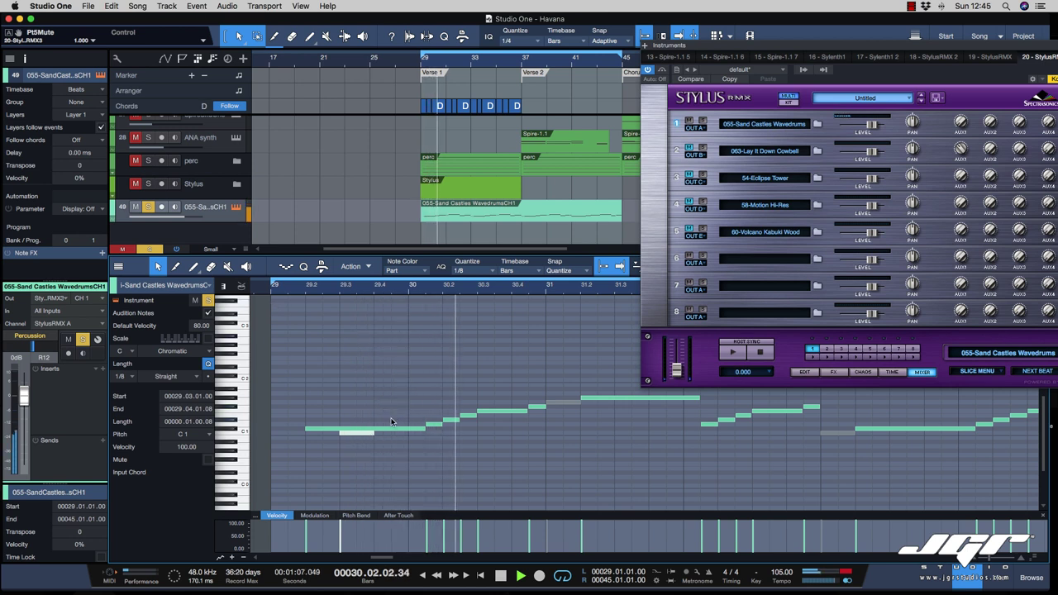
{"action": "key", "text": "space"}
{"action": "left_click_drag", "start_coordinate": [346, 433], "coordinate": [416, 438]}
{"action": "key", "text": "space"}
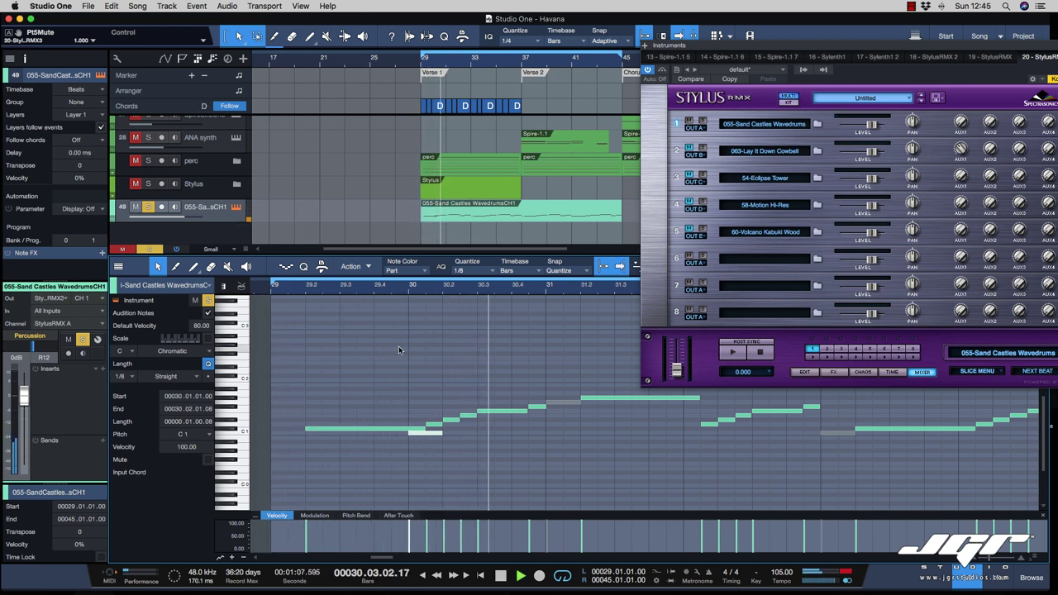
- Try the C 1 note on beat 4 of bar 30, audition it, and undo the note moves
{"action": "key", "text": "space"}
{"action": "left_click_drag", "start_coordinate": [425, 437], "coordinate": [528, 437]}
{"action": "left_click", "coordinate": [281, 294]}
{"action": "key", "text": "space"}
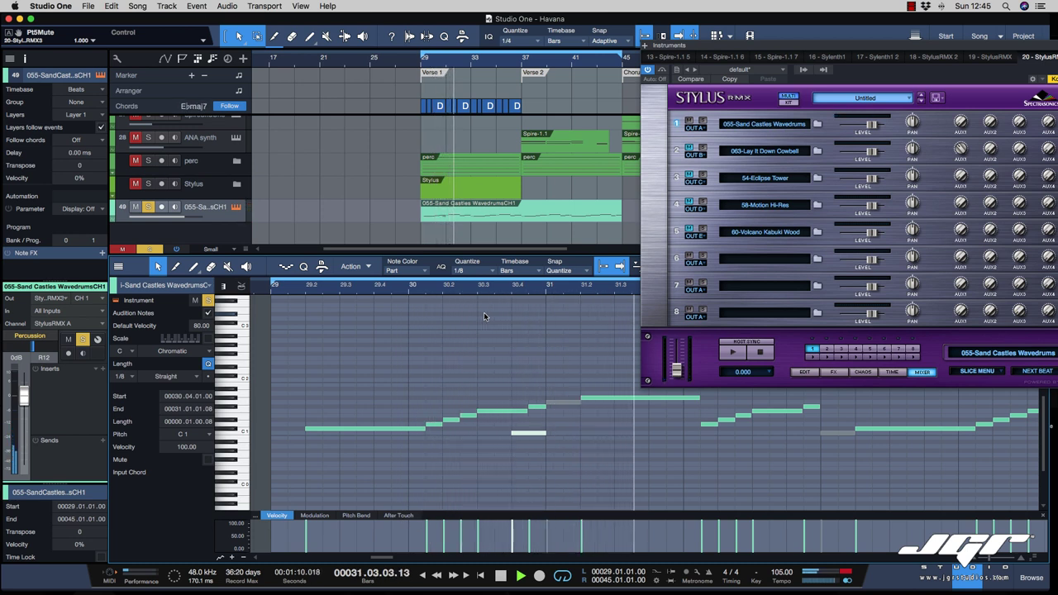
{"action": "key", "text": "space"}
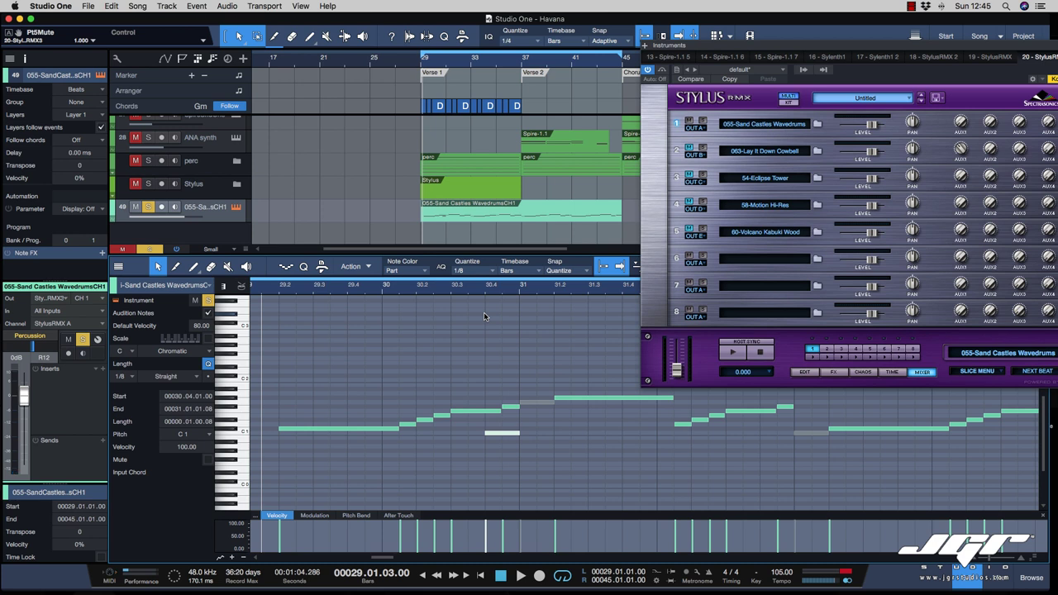
{"action": "key", "text": "ctrl+z"}
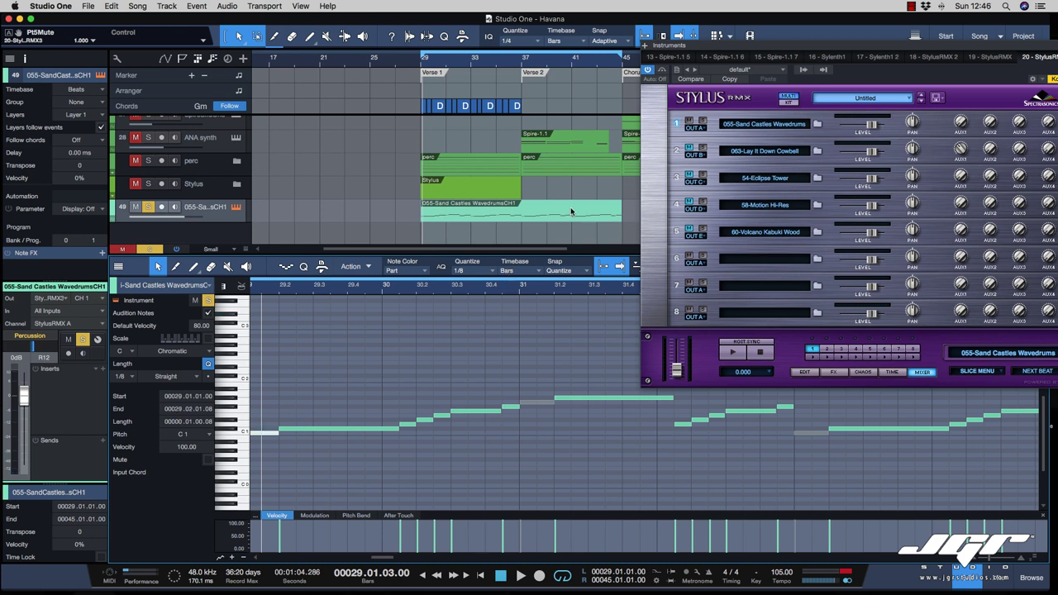
- Place part 2's 063-Lay It Down Cowbell MIDI groove at bar 29 on a new track and route it to part 2 of StylusRMX 3
{"action": "left_click", "coordinate": [769, 152]}
{"action": "left_click_drag", "start_coordinate": [703, 240], "coordinate": [273, 231]}
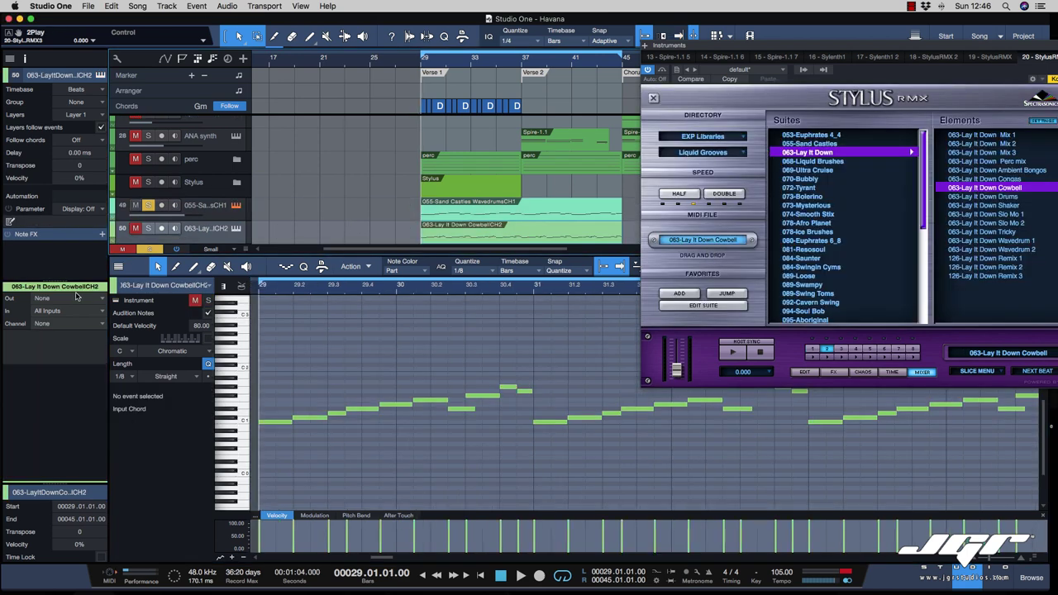
{"action": "left_click", "coordinate": [76, 297]}
{"action": "left_click", "coordinate": [78, 520]}
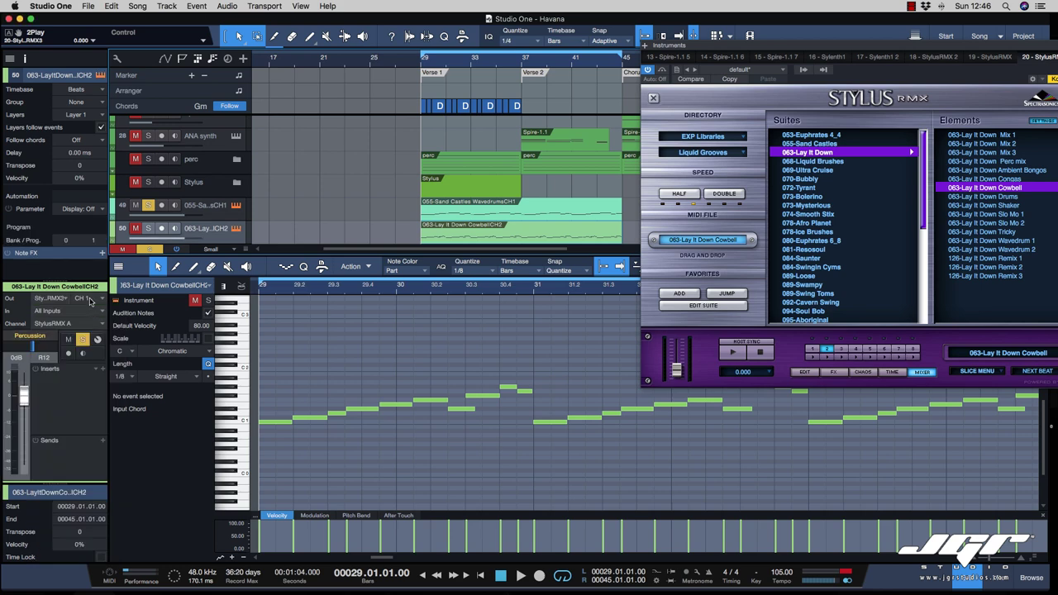
{"action": "left_click", "coordinate": [91, 300]}
{"action": "left_click", "coordinate": [97, 331]}
- Place part 3's 54-Eclipse Tower MIDI groove at bar 29 on a new track and route it to channel 3 of StylusRMX 3
{"action": "left_click", "coordinate": [842, 349]}
{"action": "left_click_drag", "start_coordinate": [703, 239], "coordinate": [427, 232]}
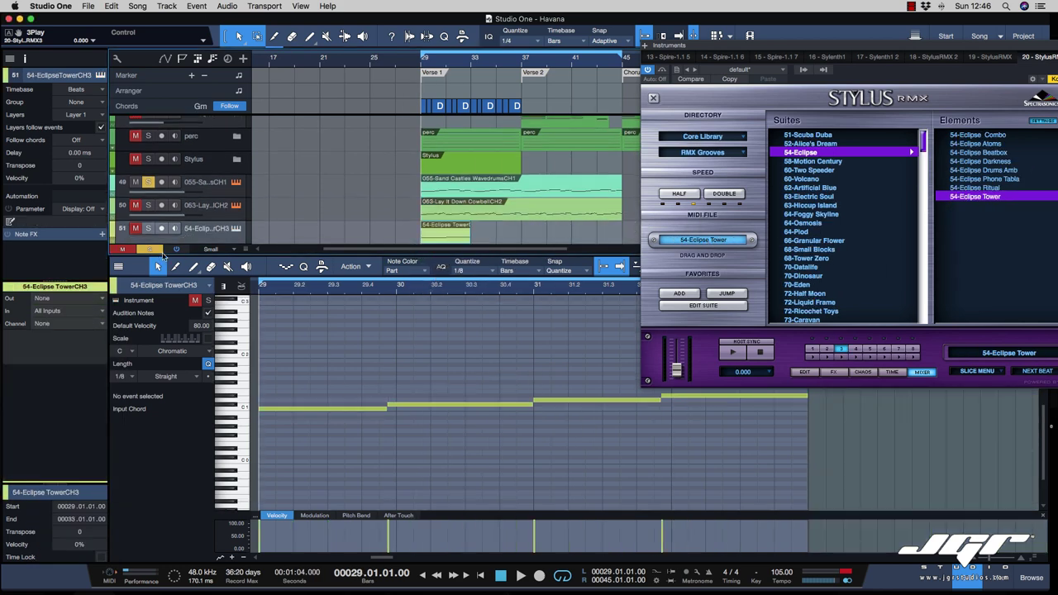
{"action": "left_click", "coordinate": [58, 298]}
{"action": "left_click", "coordinate": [79, 529]}
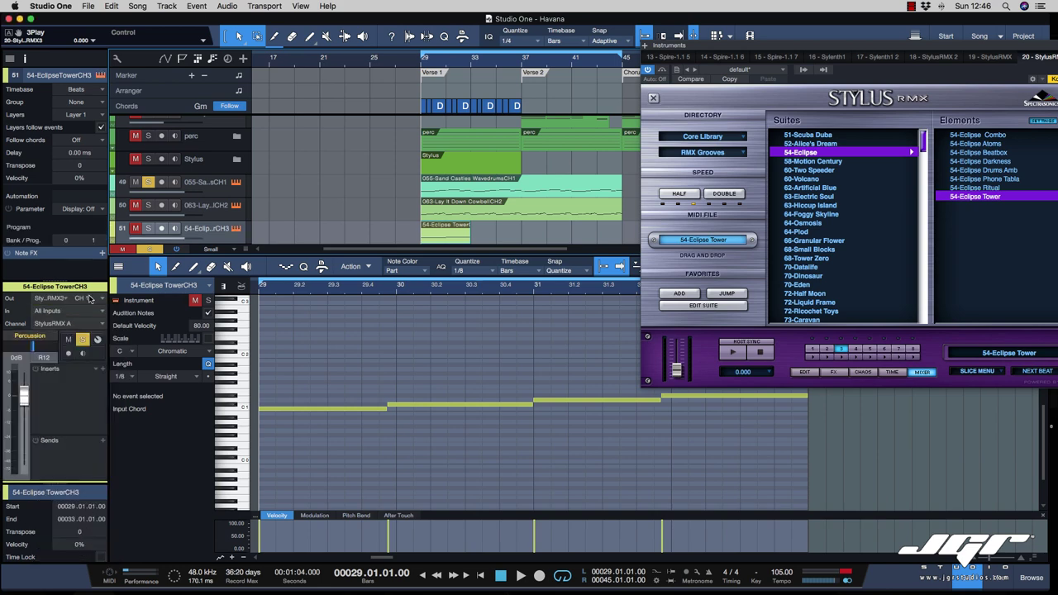
{"action": "left_click", "coordinate": [91, 299]}
{"action": "left_click", "coordinate": [101, 335]}
- Place part 4's 58-Motion Hi-Res MIDI groove at bar 29 on a new track and route it to channel 4 of StylusRMX 3
{"action": "left_click", "coordinate": [856, 349]}
{"action": "left_click_drag", "start_coordinate": [703, 240], "coordinate": [425, 232]}
{"action": "left_click", "coordinate": [58, 299]}
{"action": "left_click", "coordinate": [74, 531]}
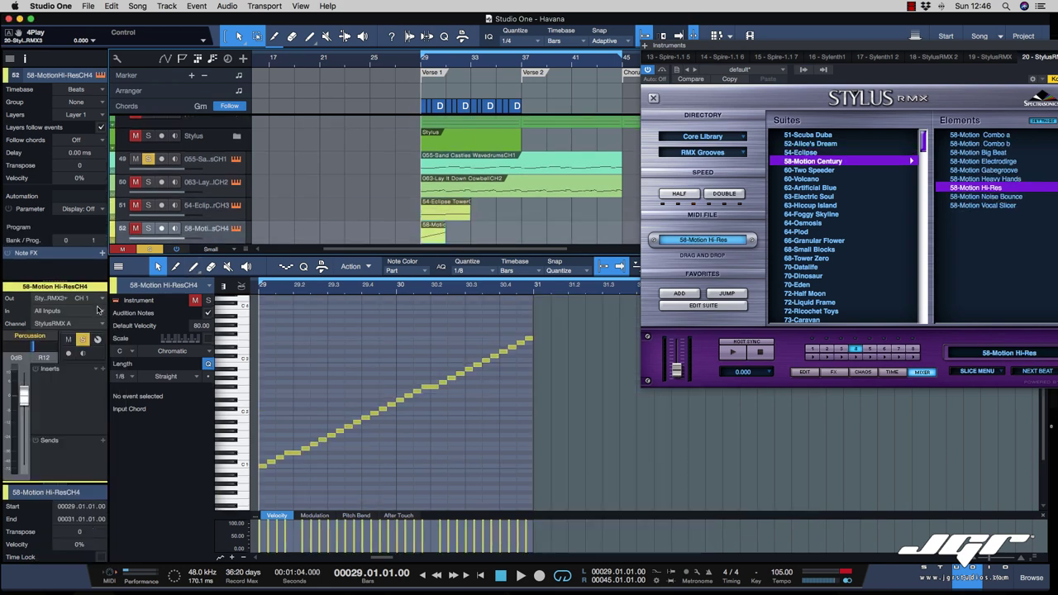
{"action": "left_click", "coordinate": [92, 299]}
{"action": "left_click", "coordinate": [91, 354]}
- Place part 5's 60-Volcano Kabuki Wood MIDI groove at bar 29 on a new track and route it to channel 5 of StylusRMX 3
{"action": "left_click", "coordinate": [869, 349]}
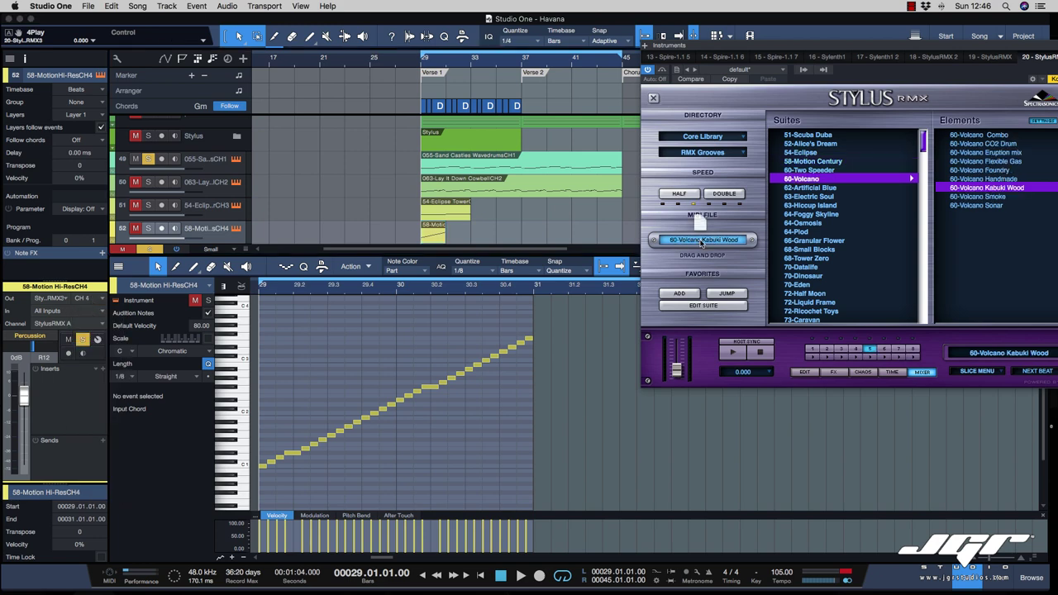
{"action": "left_click_drag", "start_coordinate": [702, 240], "coordinate": [438, 232]}
{"action": "left_click", "coordinate": [93, 298]}
{"action": "left_click", "coordinate": [91, 364]}
- Show the Stylus RMX mixer page and solo tracks 49 to 53 to audition the five grooves together
{"action": "left_click", "coordinate": [884, 349]}
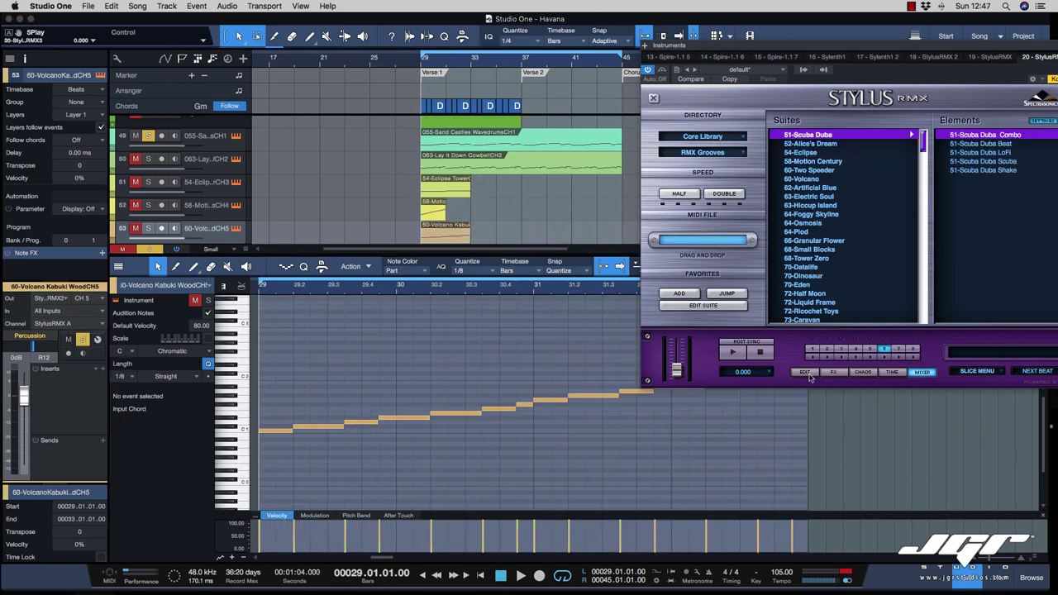
{"action": "left_click", "coordinate": [807, 372]}
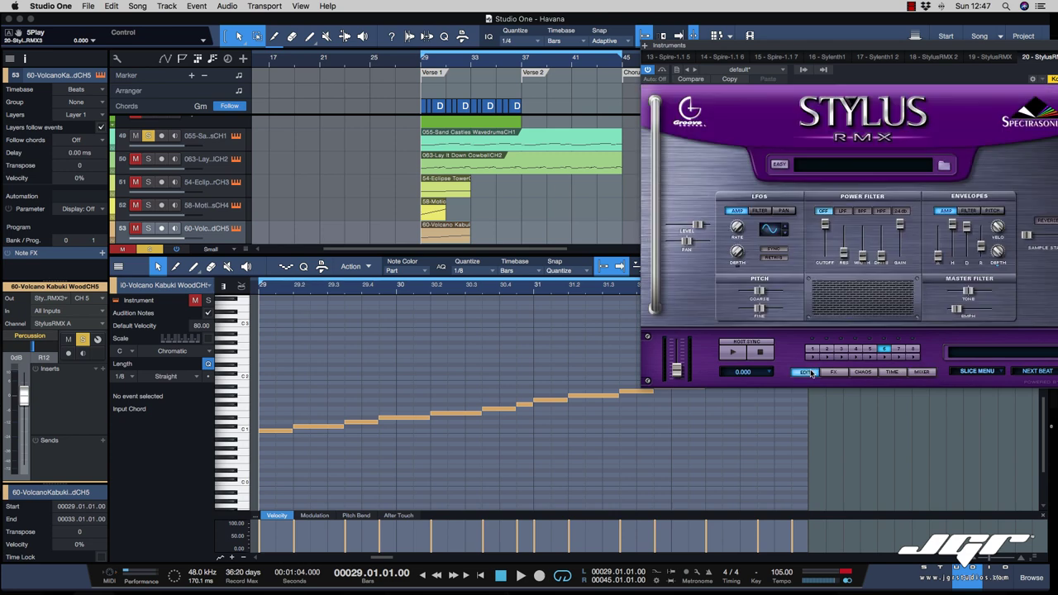
{"action": "left_click", "coordinate": [922, 373]}
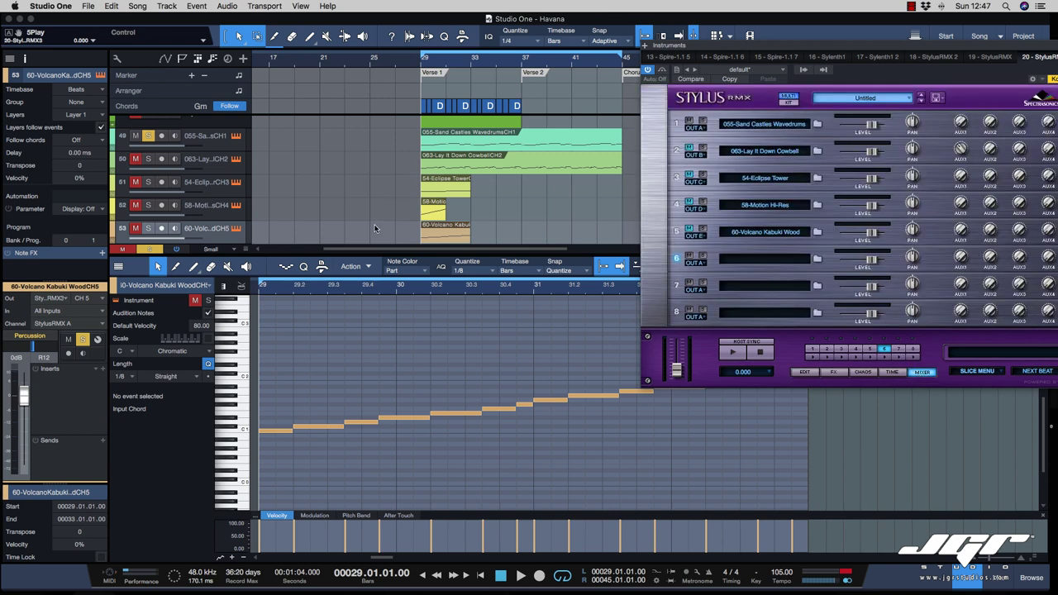
{"action": "left_click_drag", "start_coordinate": [151, 166], "coordinate": [148, 228]}
{"action": "key", "text": "space"}
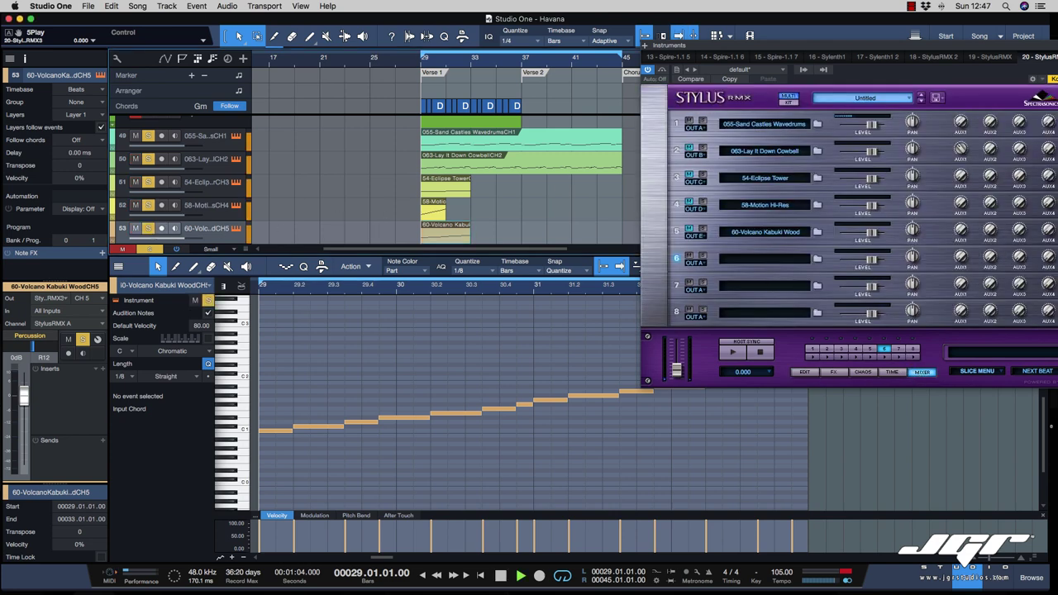
{"action": "key", "text": "space"}
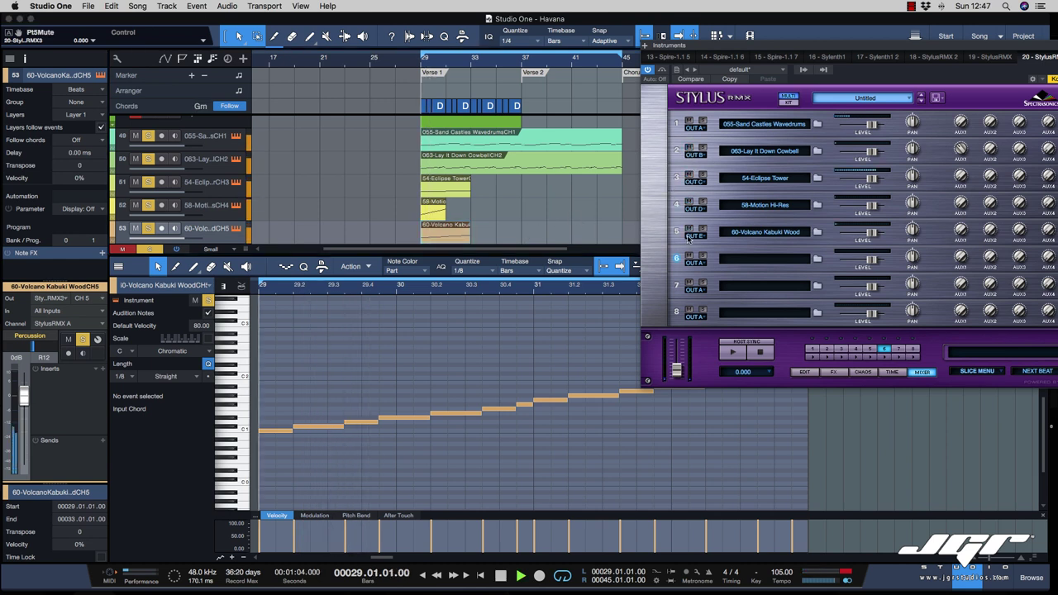
{"action": "key", "text": "space"}
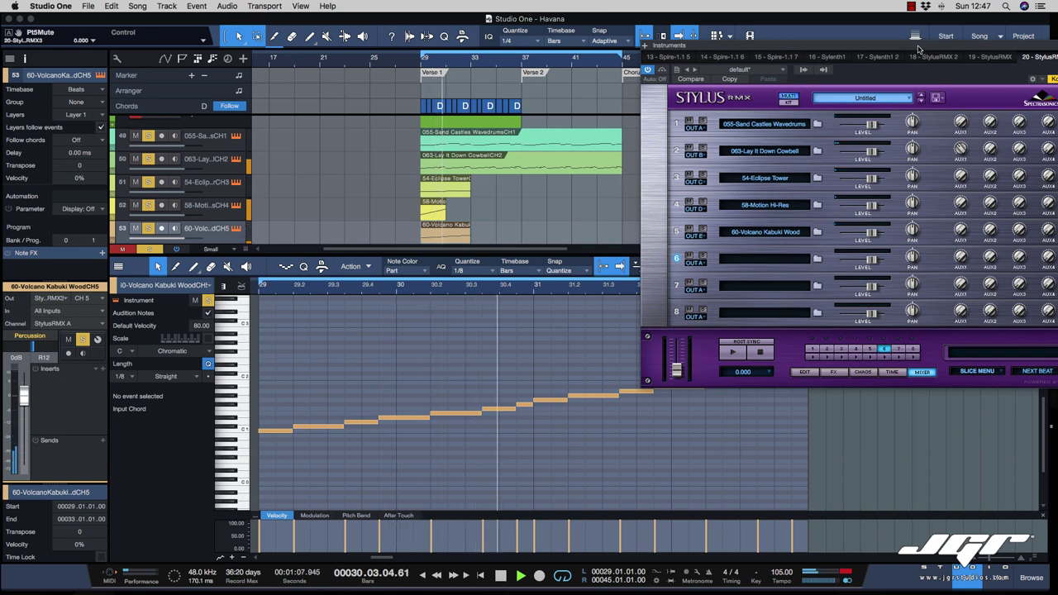
- Move the Stylus RMX window clear of the arrangement, show the whole song, and stop playback
{"action": "left_click_drag", "start_coordinate": [918, 49], "coordinate": [1057, 156]}
{"action": "key", "text": "shift+z"}
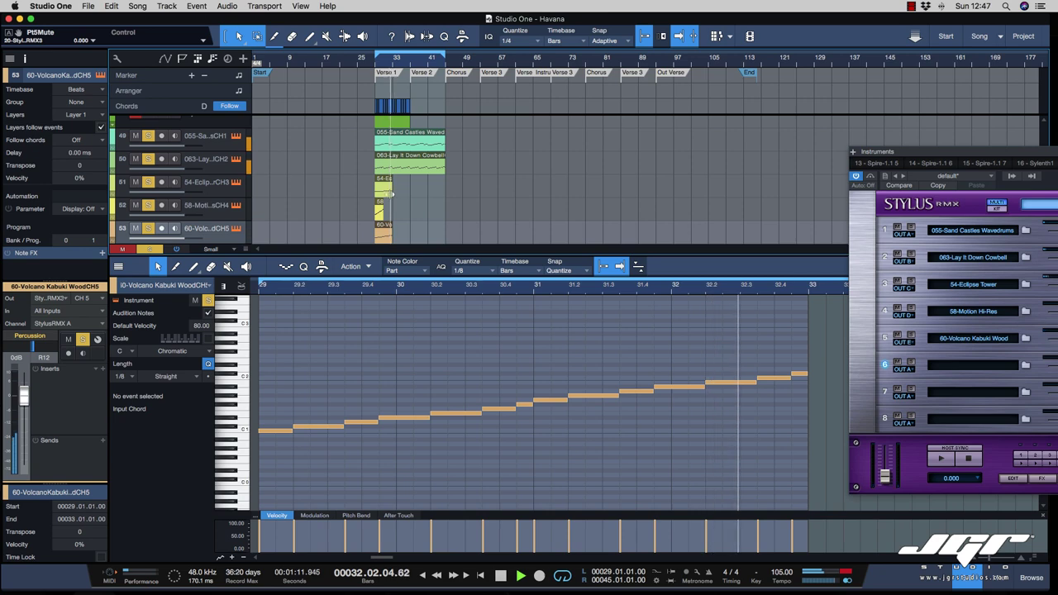
{"action": "key", "text": "space"}
- Try splitting the 54-Eclipse Tower clip at bar 31
{"action": "key", "text": "5"}
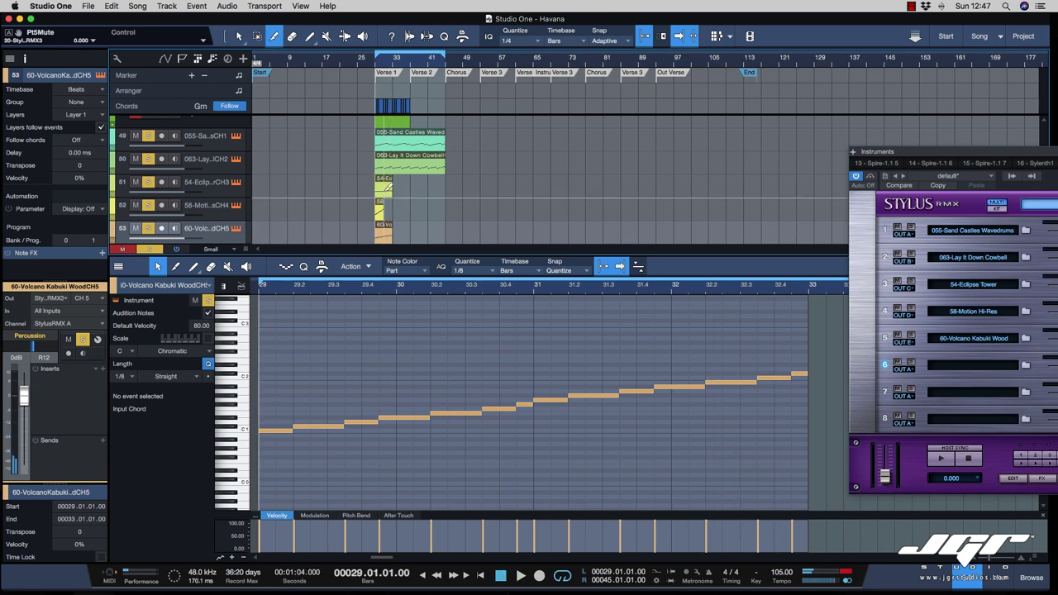
{"action": "key", "text": "1"}
{"action": "left_click", "coordinate": [392, 191]}
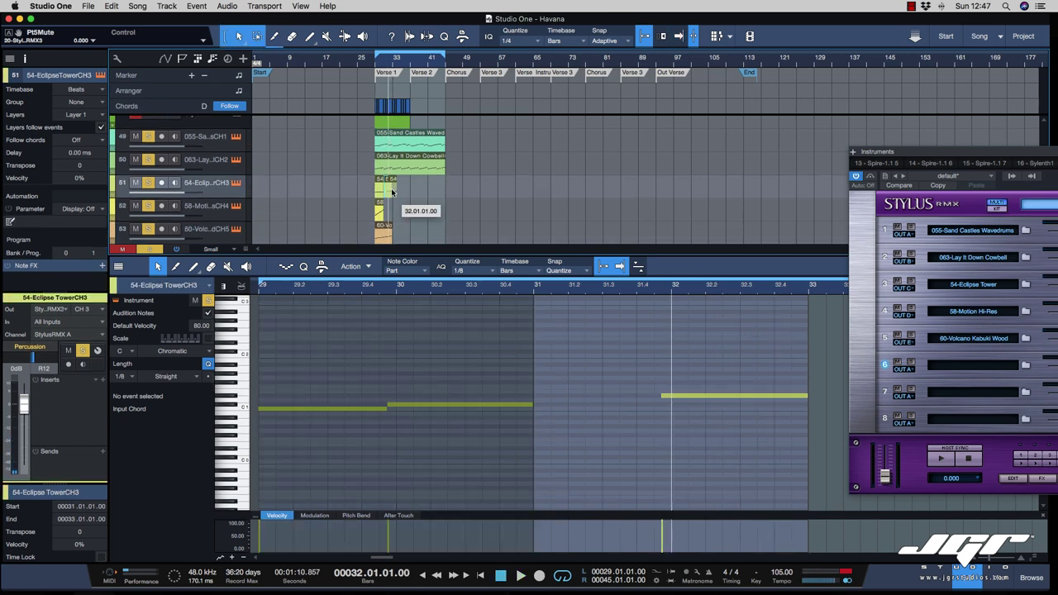
{"action": "left_click", "coordinate": [392, 191]}
- Audition the 54-Eclipse Tower clip and delete its last two notes, in bars 31 and 32
{"action": "key", "text": "space"}
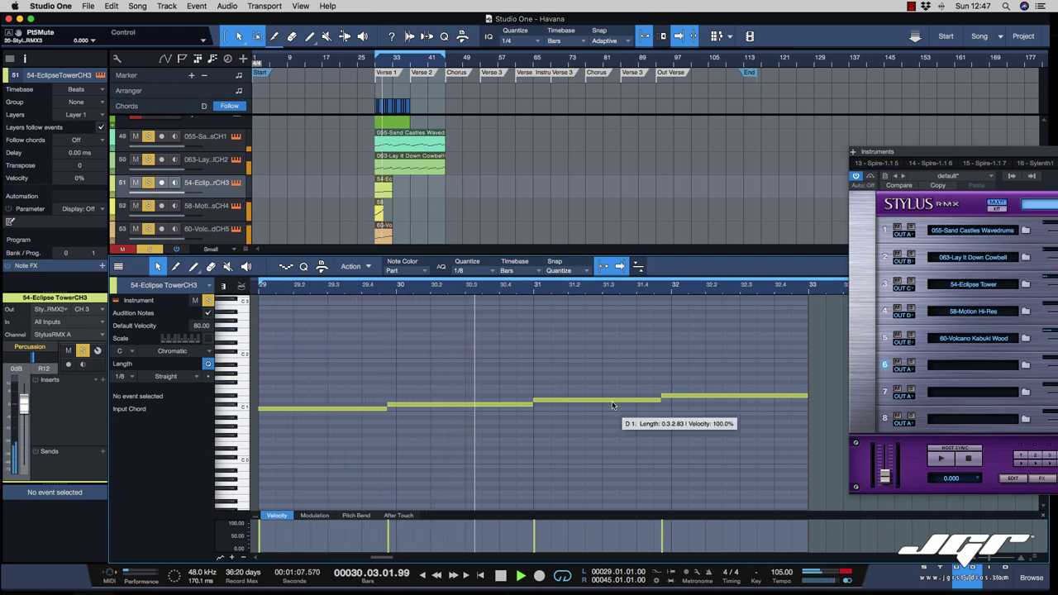
{"action": "key", "text": "space"}
{"action": "left_click_drag", "start_coordinate": [602, 372], "coordinate": [674, 402]}
{"action": "key", "text": "Delete"}
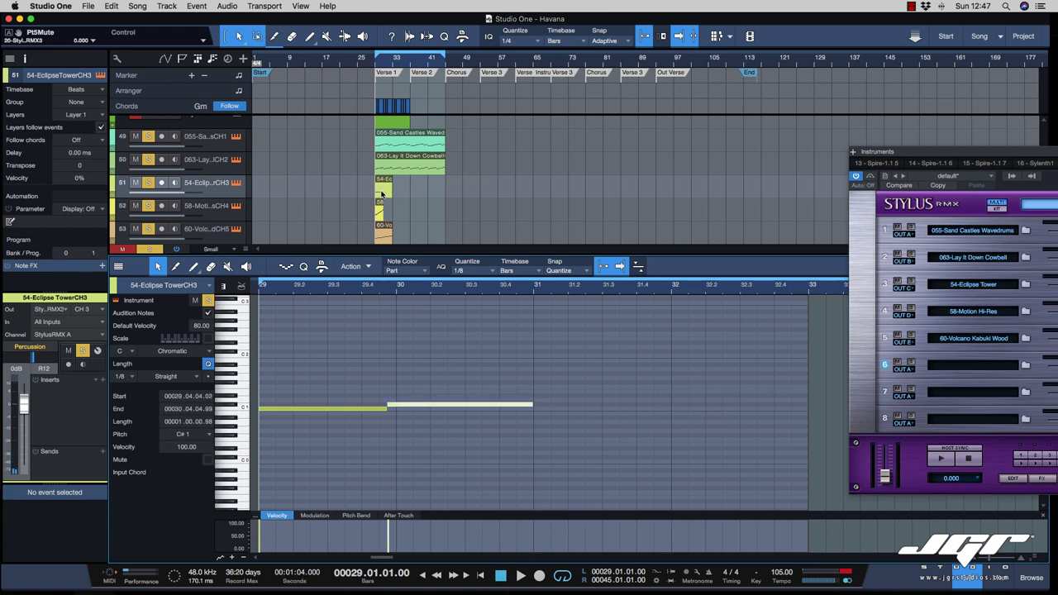
- Copy the 54-Eclipse Tower clip to bar 33, and repeat the 58-Motion Hi-Res and 60-Volcano Kabuki Wood clips up to bar 45
{"action": "left_click_drag", "start_coordinate": [382, 193], "coordinate": [409, 200]}
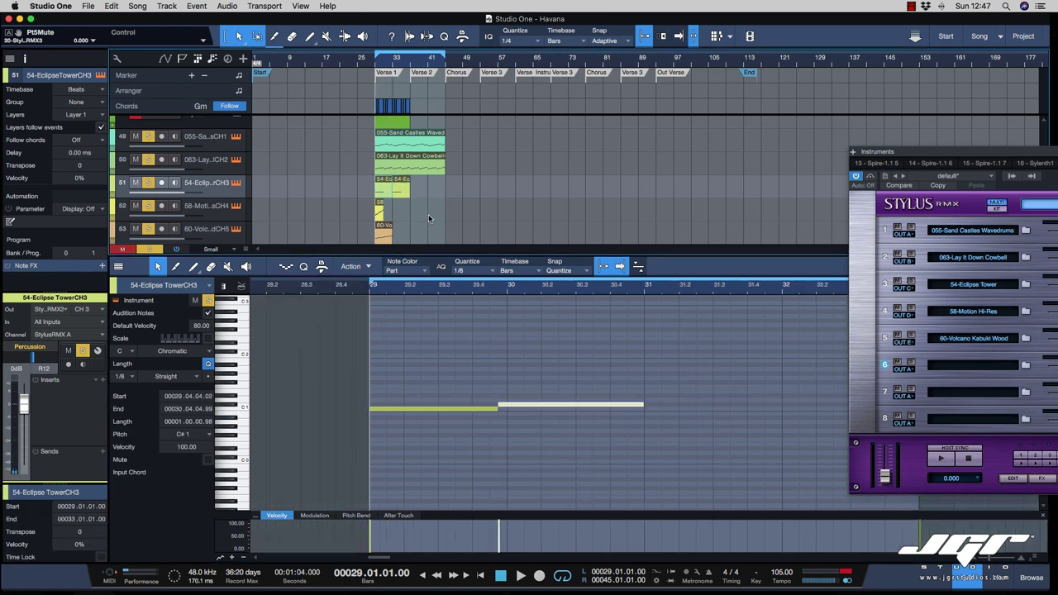
{"action": "key", "text": "f"}
{"action": "key", "text": "space"}
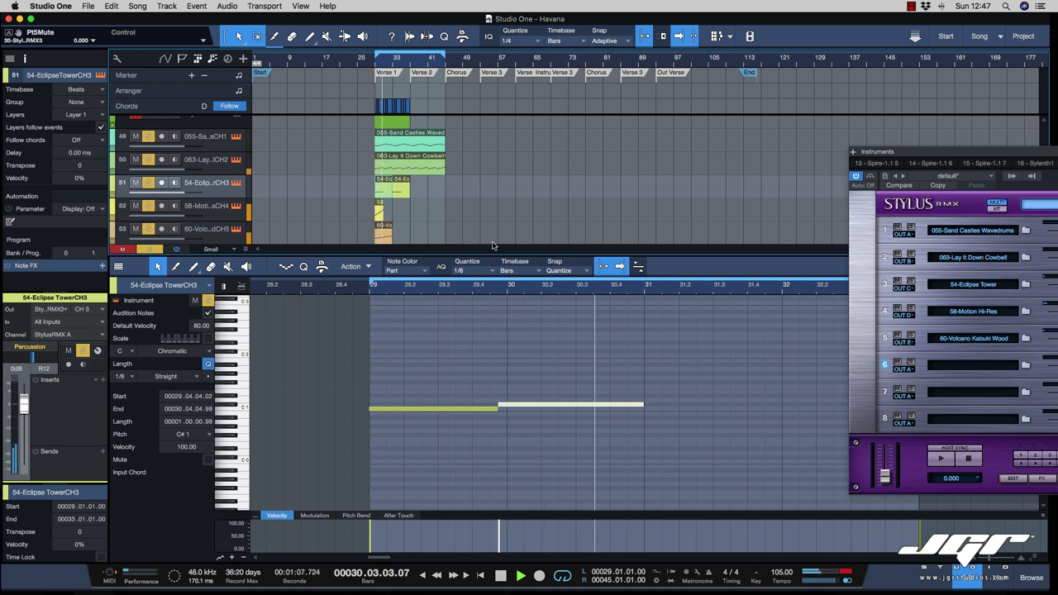
{"action": "left_click", "coordinate": [382, 217]}
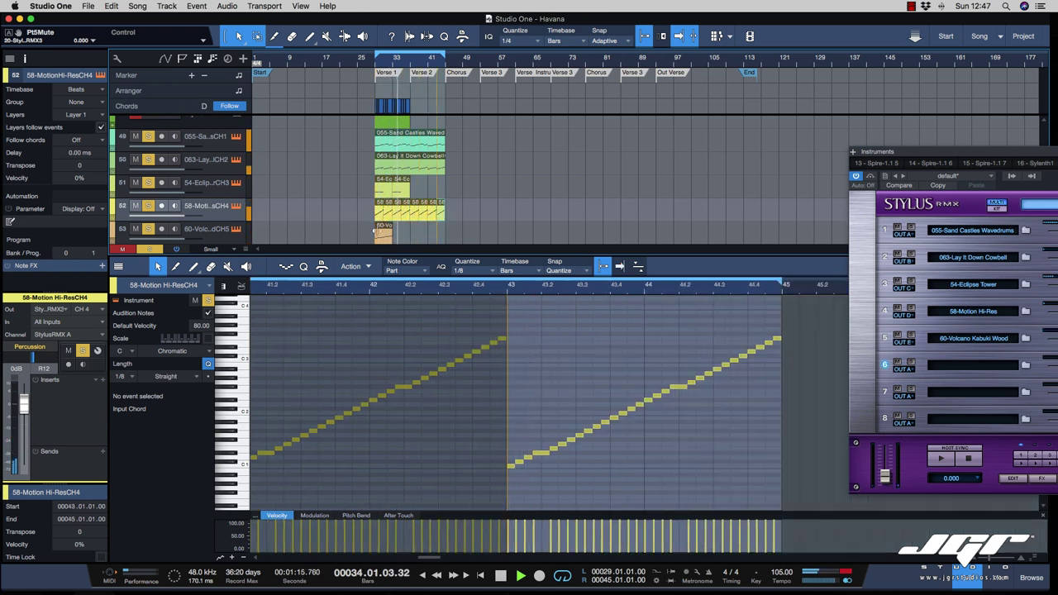
{"action": "left_click", "coordinate": [389, 238]}
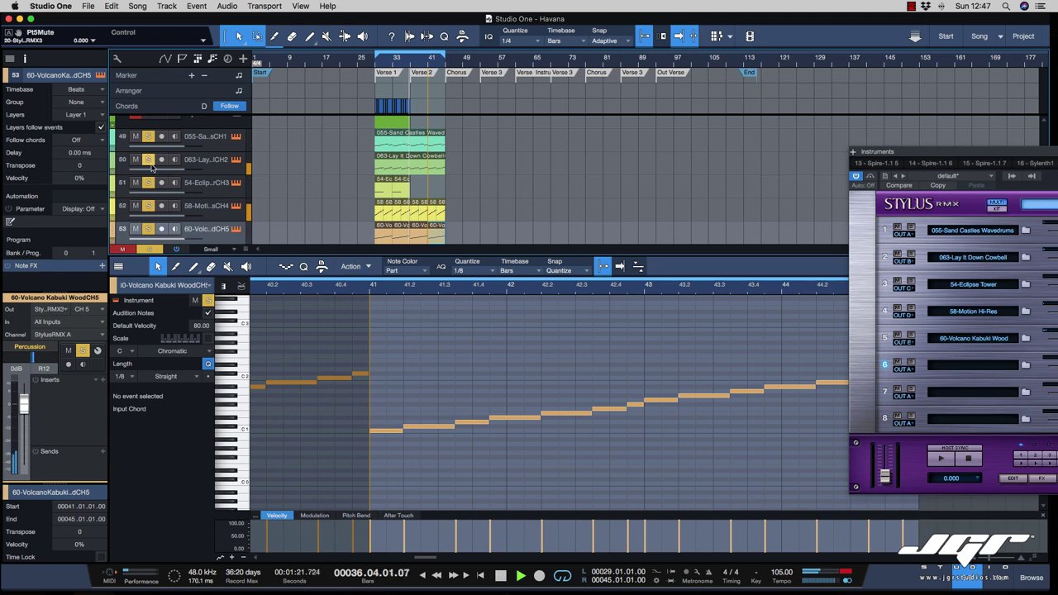
- Open the 063-Lay It Down Cowbell clip for editing and audition it with only tracks 49 and 50 soloed
{"action": "left_click", "coordinate": [411, 164]}
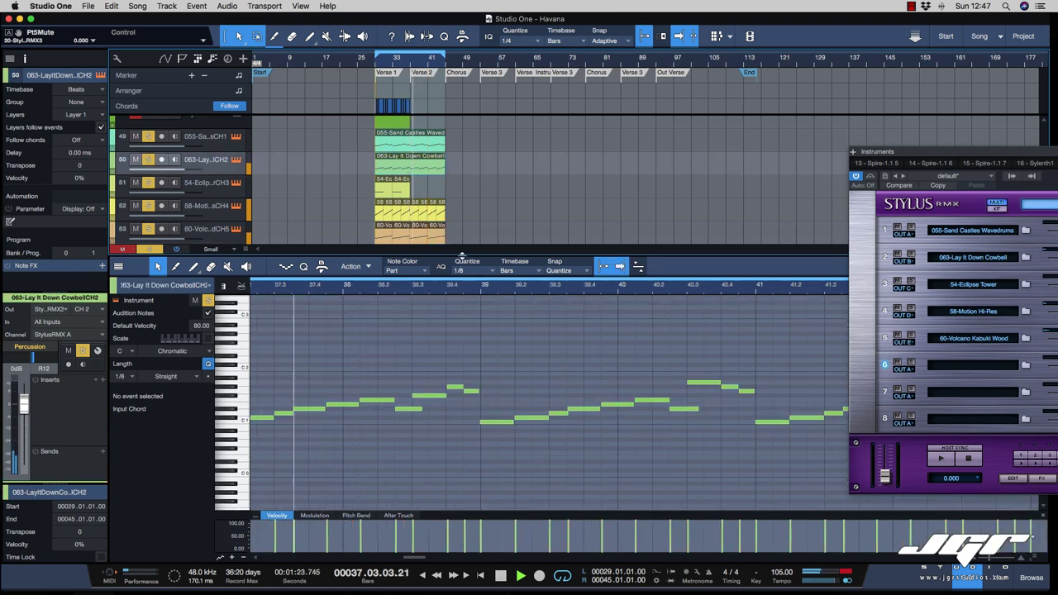
{"action": "key", "text": "space"}
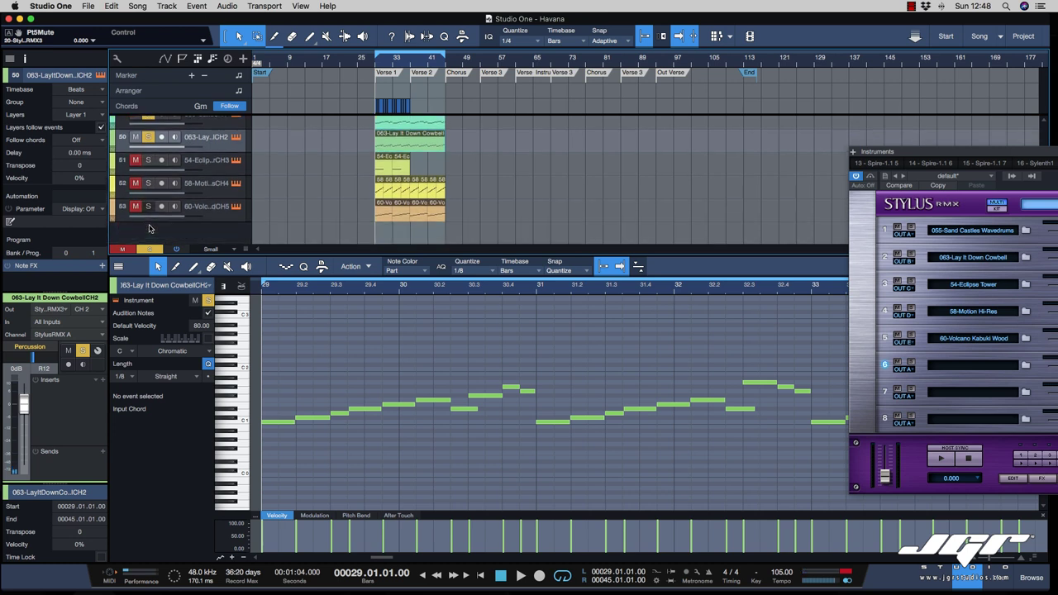
{"action": "key", "text": "space"}
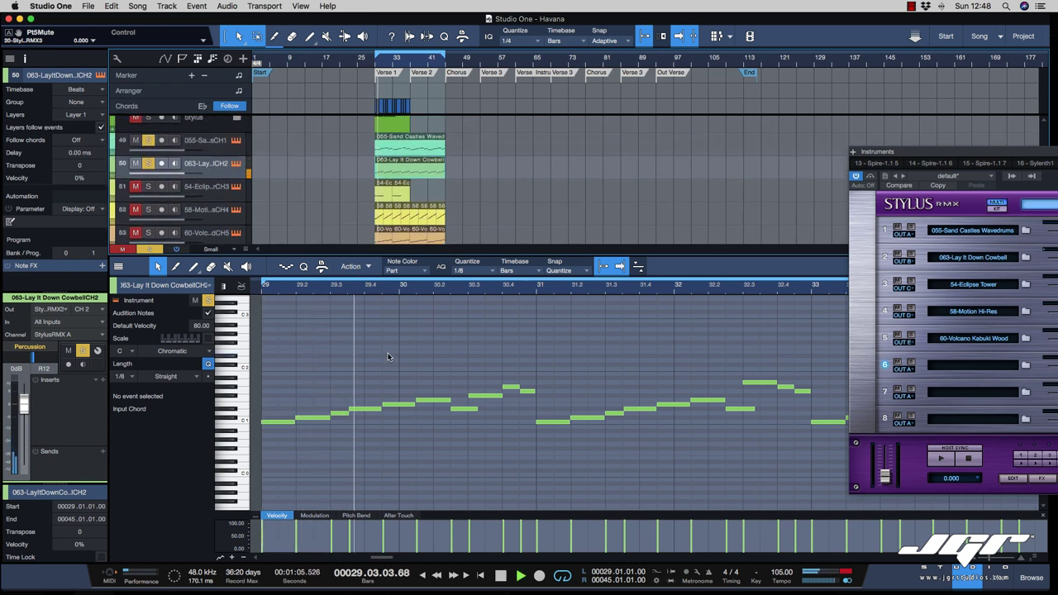
{"action": "key", "text": "space"}
{"action": "key", "text": "space"}
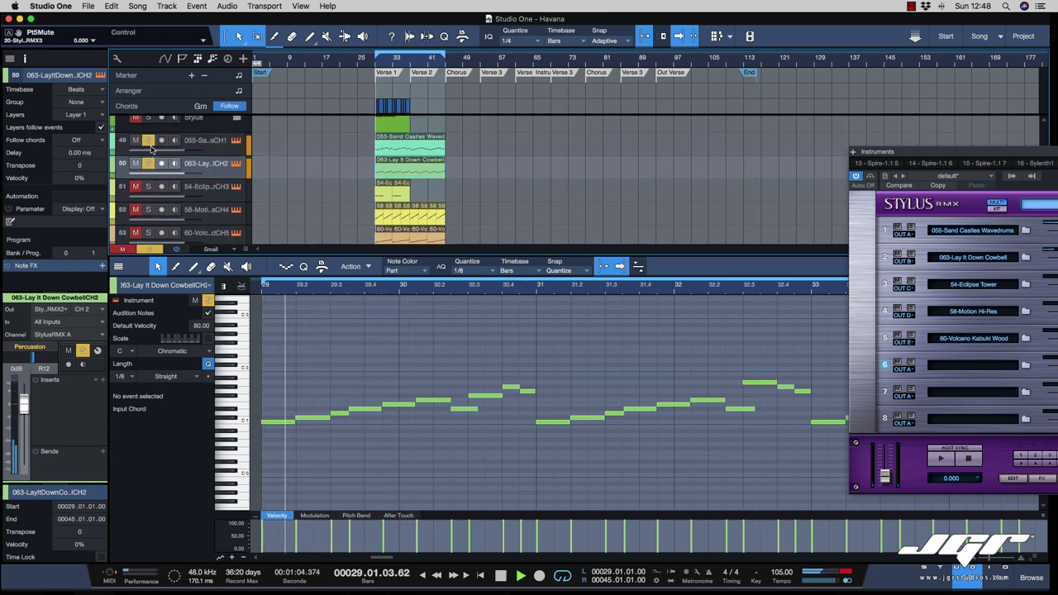
- Solo only the Cowbell track and mute the two notes around beat 3 of bars 30 and 32 with the Mute tool
{"action": "key", "text": "5"}
{"action": "key", "text": "4"}
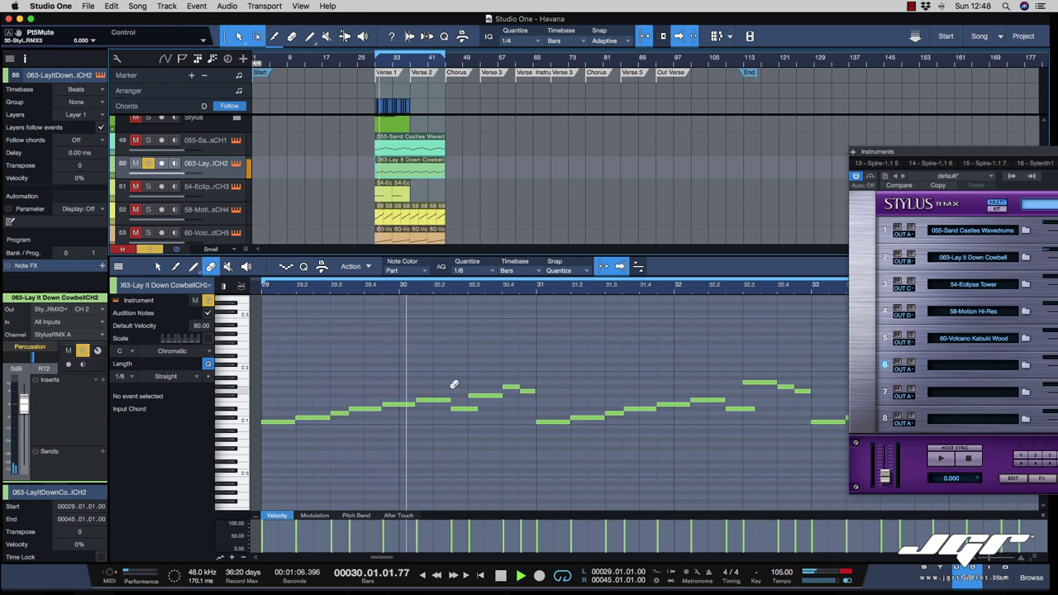
{"action": "key", "text": "6"}
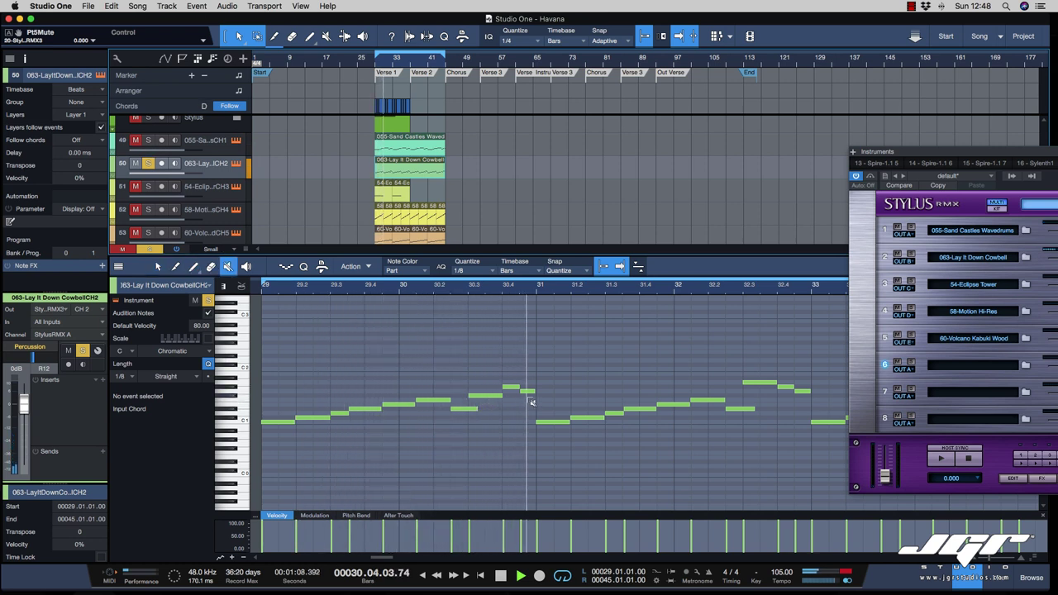
{"action": "key", "text": "space"}
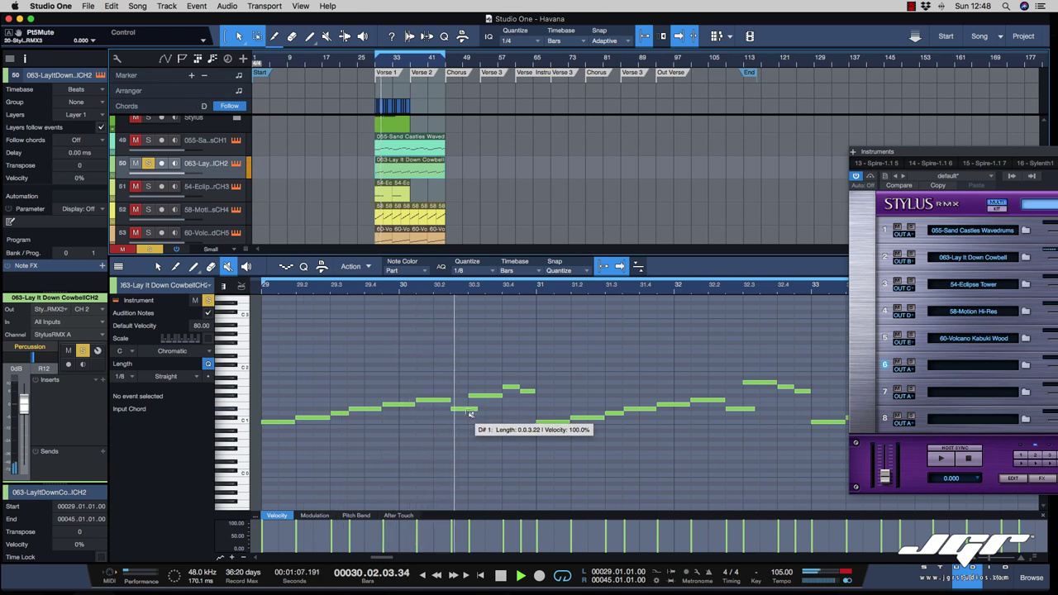
{"action": "left_click_drag", "start_coordinate": [469, 413], "coordinate": [486, 396]}
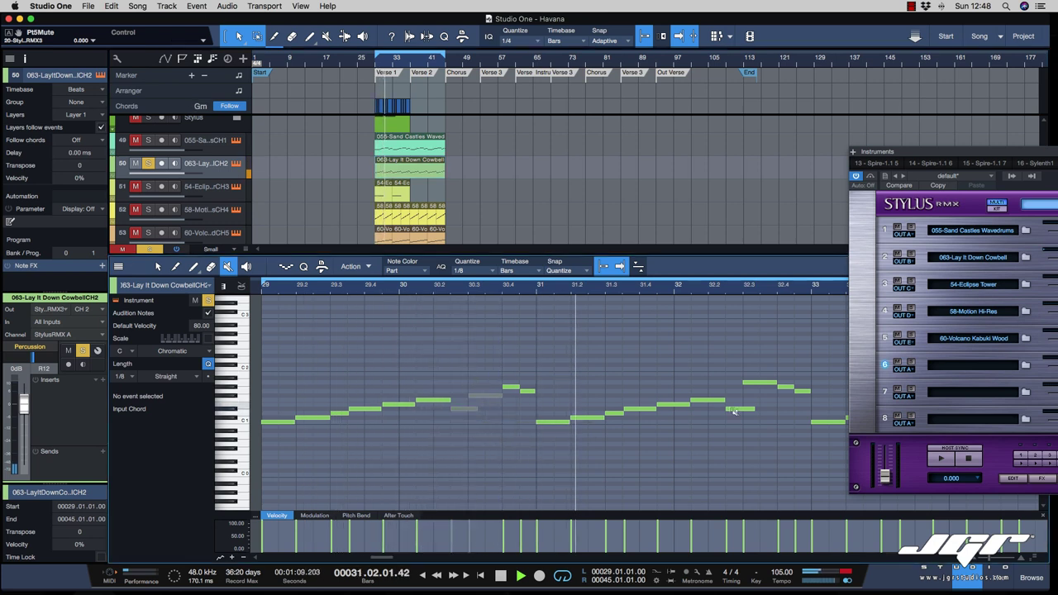
{"action": "left_click_drag", "start_coordinate": [738, 384], "coordinate": [756, 424]}
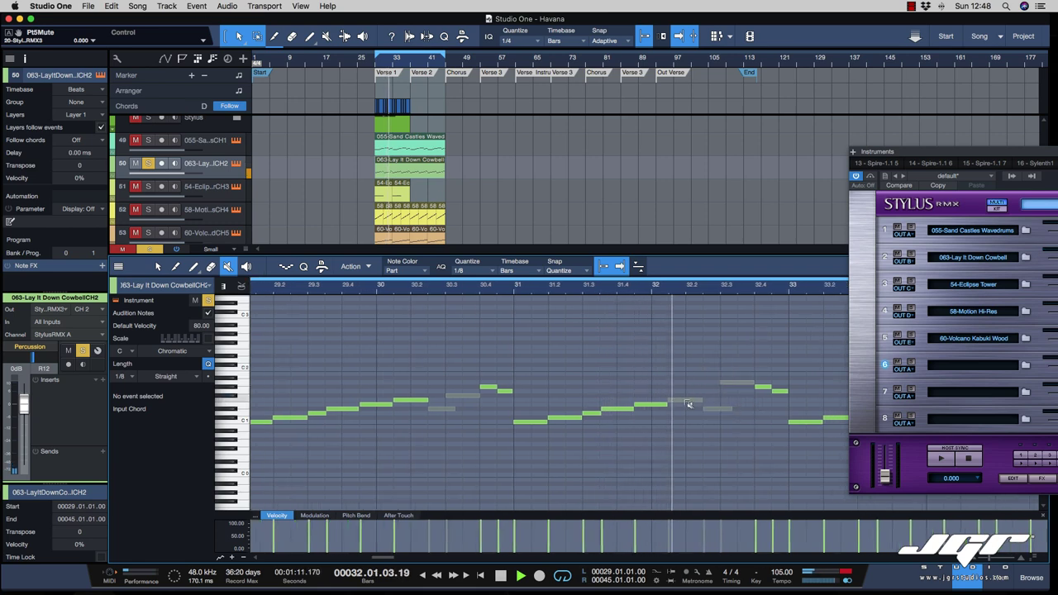
- Mute the same pair of Cowbell notes around beat 3 in bars 34, 36, 38 and 40
{"action": "left_click_drag", "start_coordinate": [730, 389], "coordinate": [742, 421]}
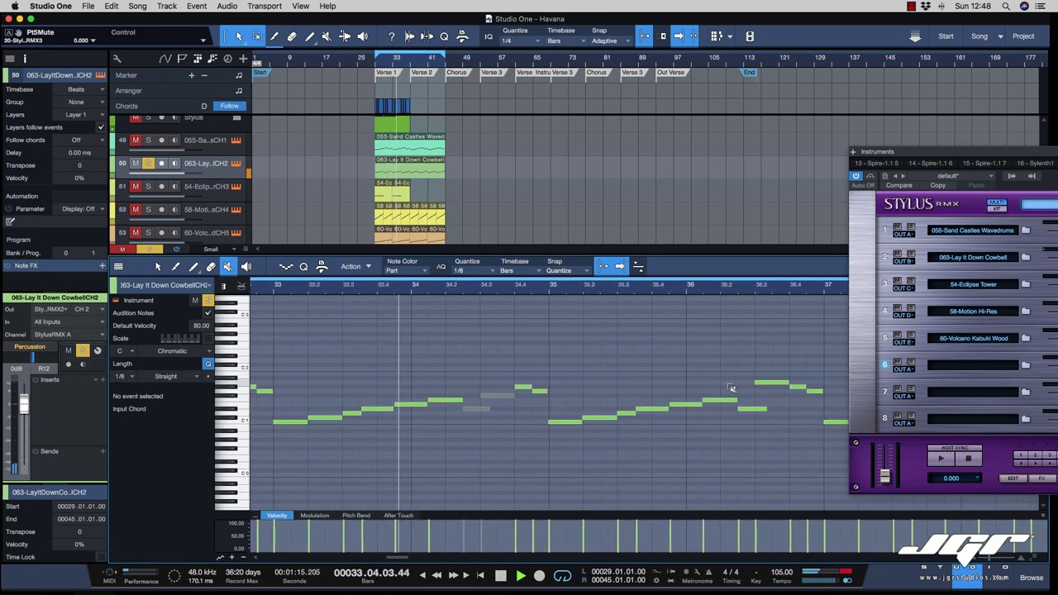
{"action": "left_click_drag", "start_coordinate": [731, 386], "coordinate": [709, 418]}
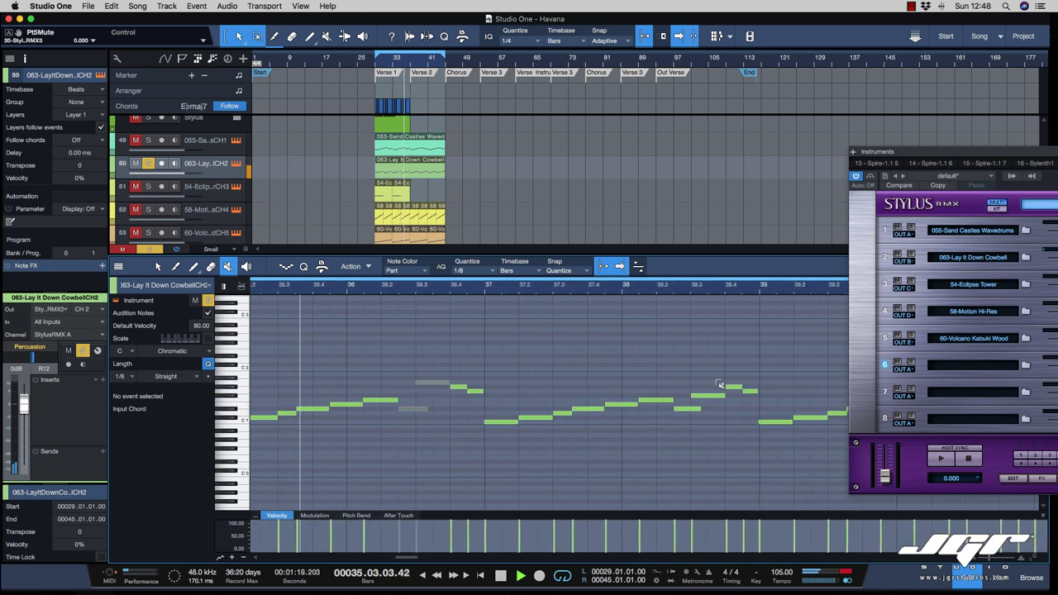
{"action": "left_click_drag", "start_coordinate": [707, 397], "coordinate": [699, 416]}
{"action": "left_click", "coordinate": [709, 395]}
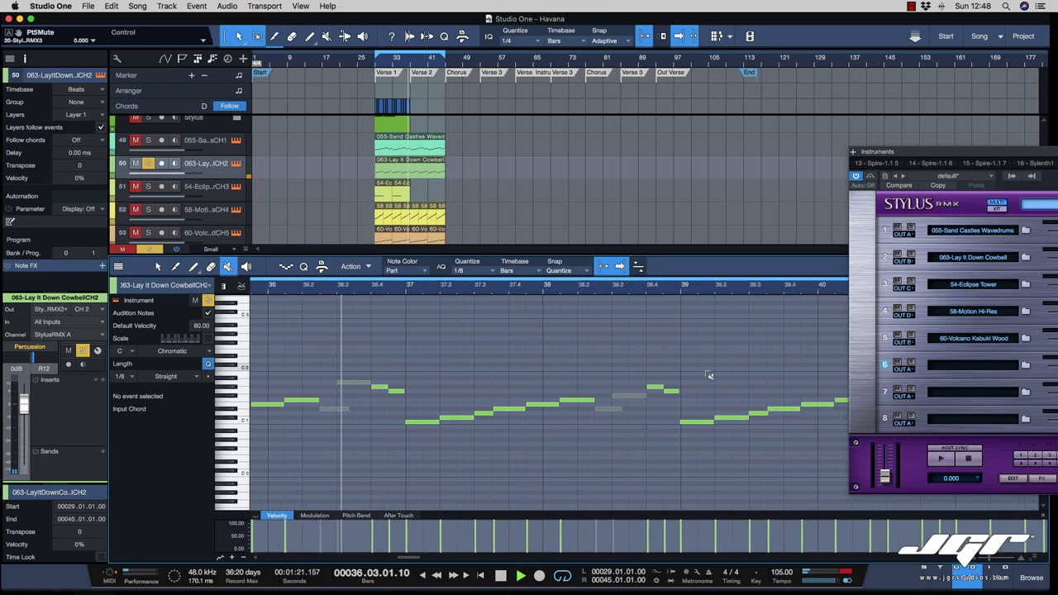
{"action": "left_click_drag", "start_coordinate": [744, 383], "coordinate": [746, 411]}
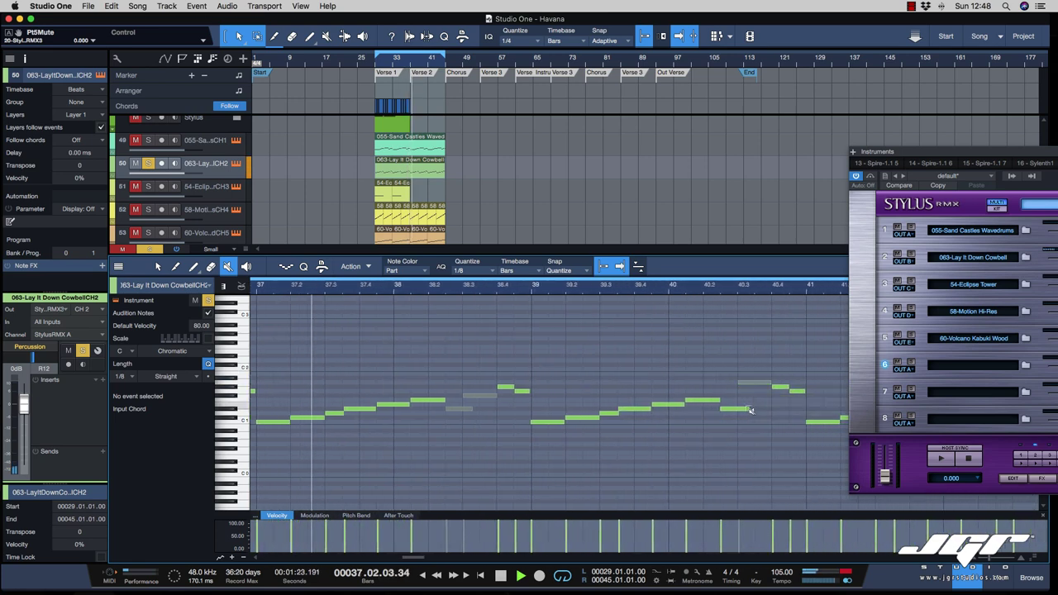
- Audition the whole Cowbell clip, stop playback, and solo the 055-Sand Castles Wavedrums track together with the Cowbell track
{"action": "key", "text": "w"}
{"action": "key", "text": "w"}
{"action": "key", "text": "w"}
{"action": "key", "text": "w"}
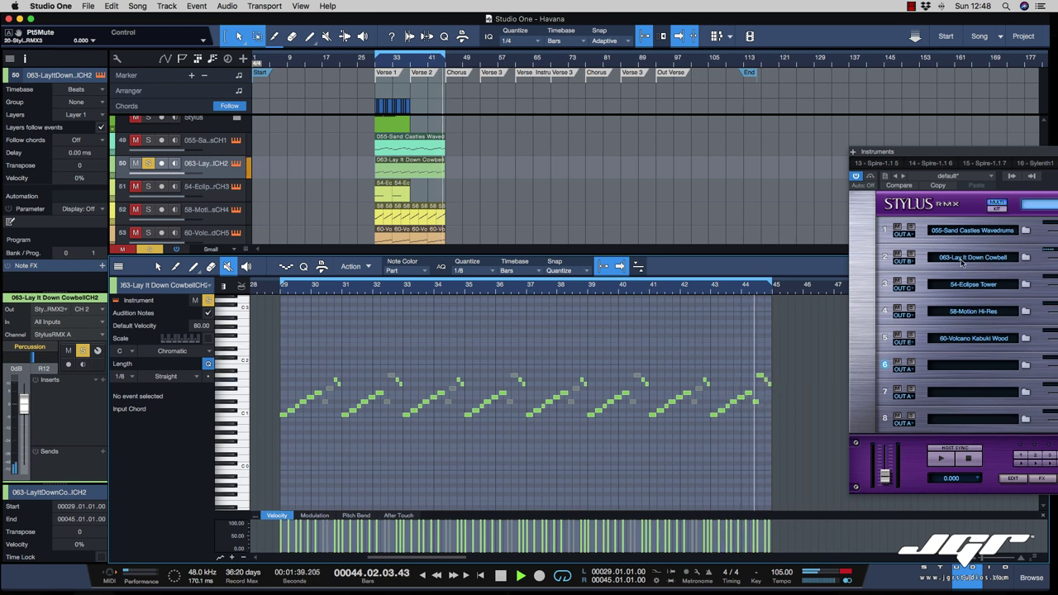
{"action": "key", "text": "space"}
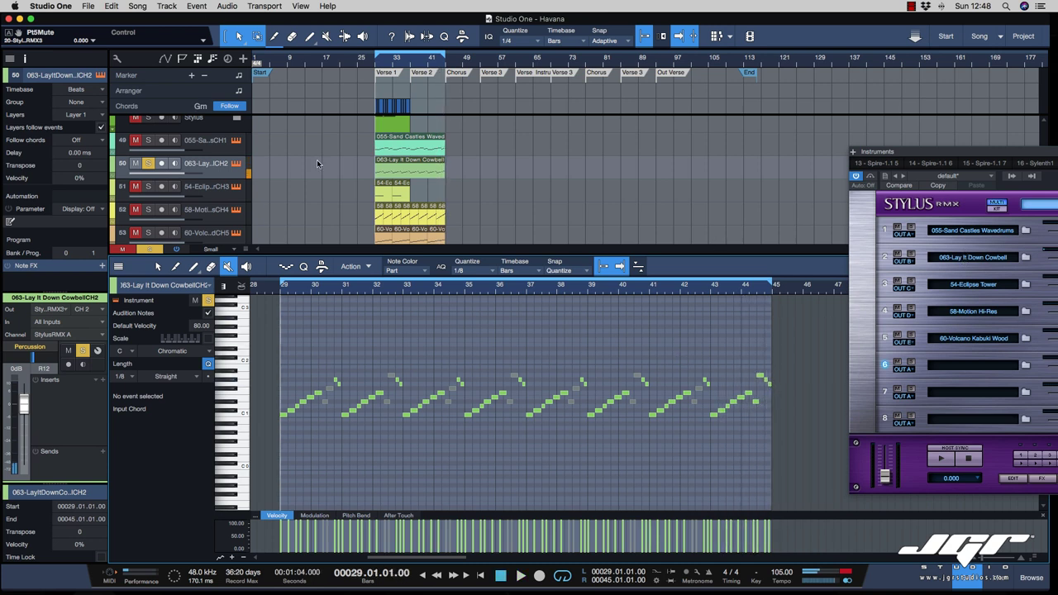
{"action": "left_click", "coordinate": [148, 165]}
{"action": "left_click", "coordinate": [148, 165]}
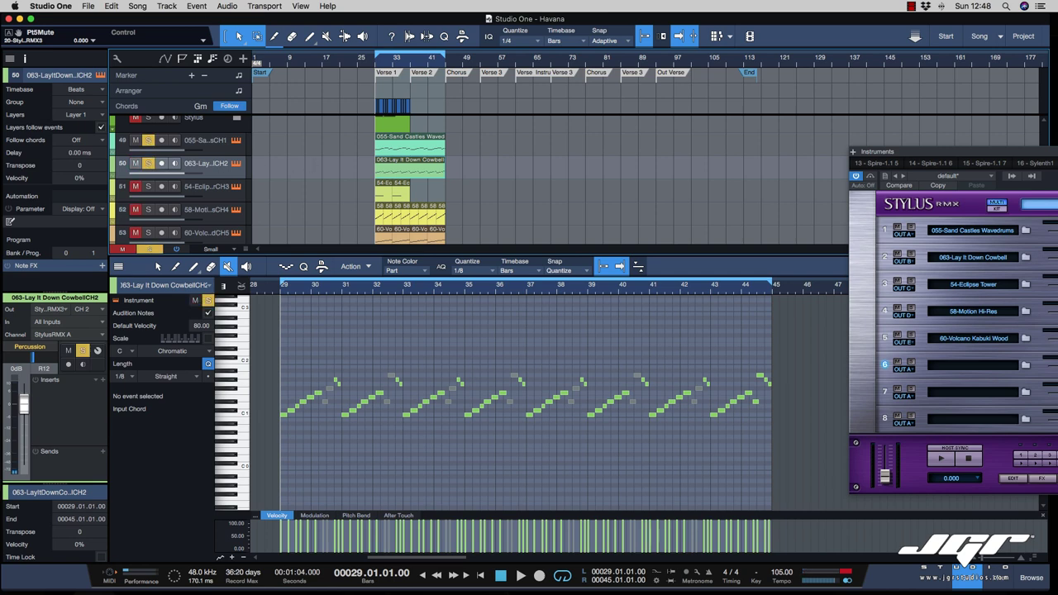
- Play the groove with the 54-Eclipse Tower track soloed in and duplicate its clip twice to cover bars 37 to 45
{"action": "left_click", "coordinate": [379, 144]}
{"action": "key", "text": "space"}
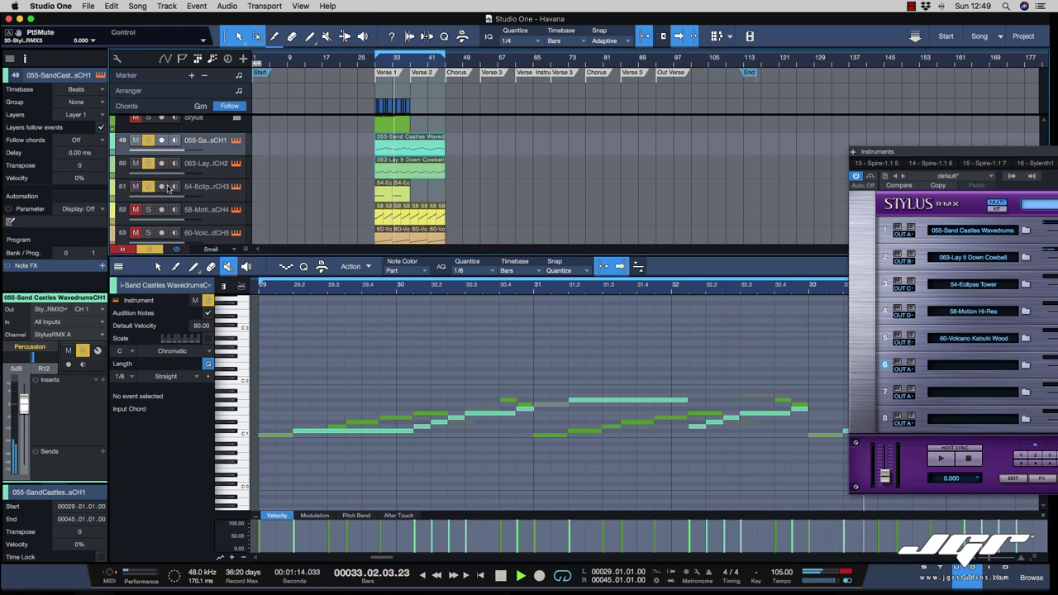
{"action": "left_click", "coordinate": [403, 195]}
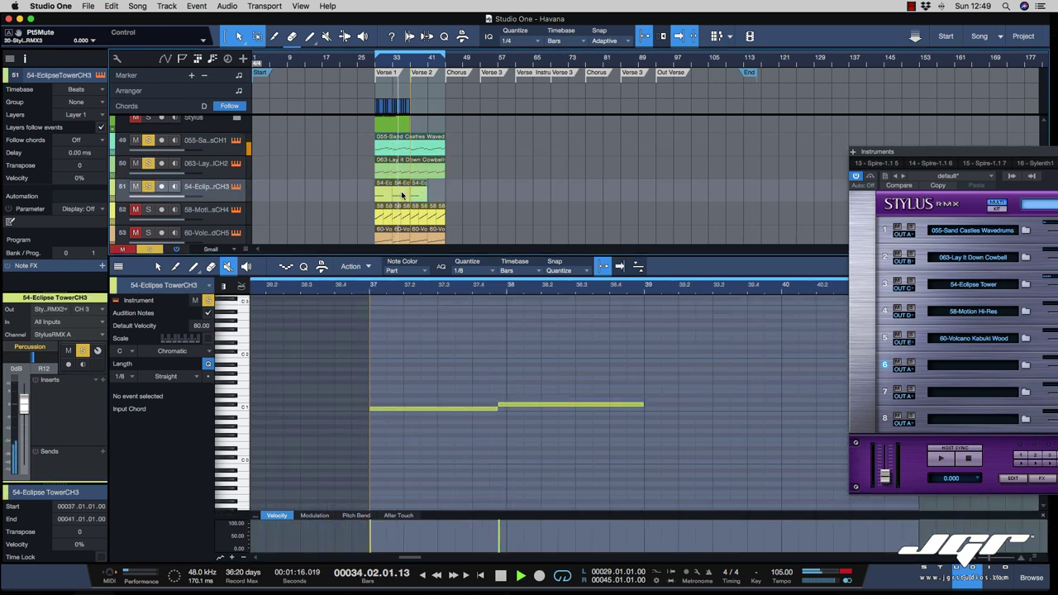
{"action": "left_click", "coordinate": [403, 195]}
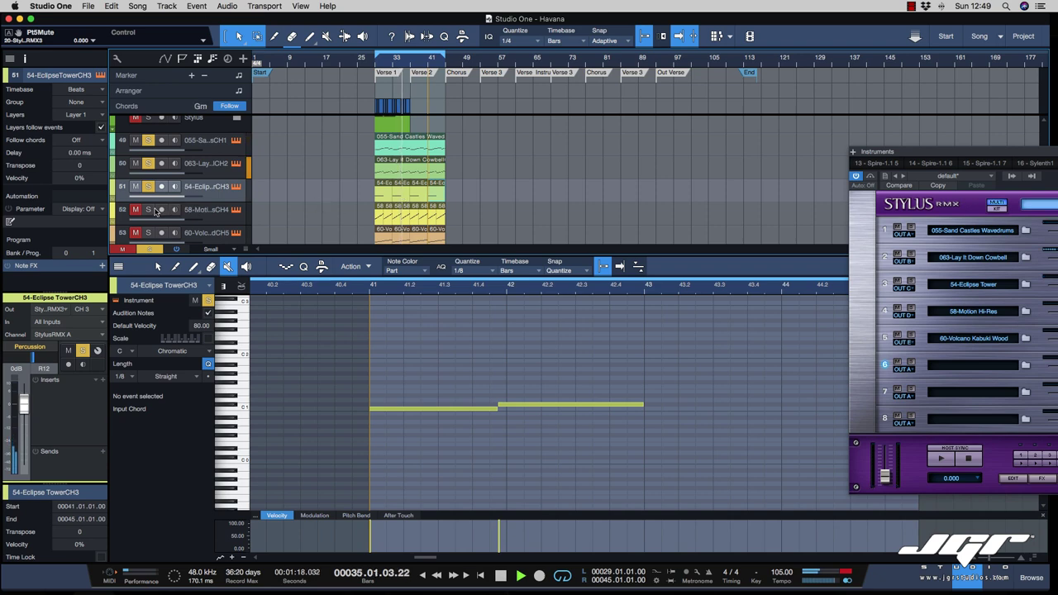
- Add the 58-Motion Hi-Res track to the solo group and audition the groove again from bar 29
{"action": "left_click", "coordinate": [216, 214]}
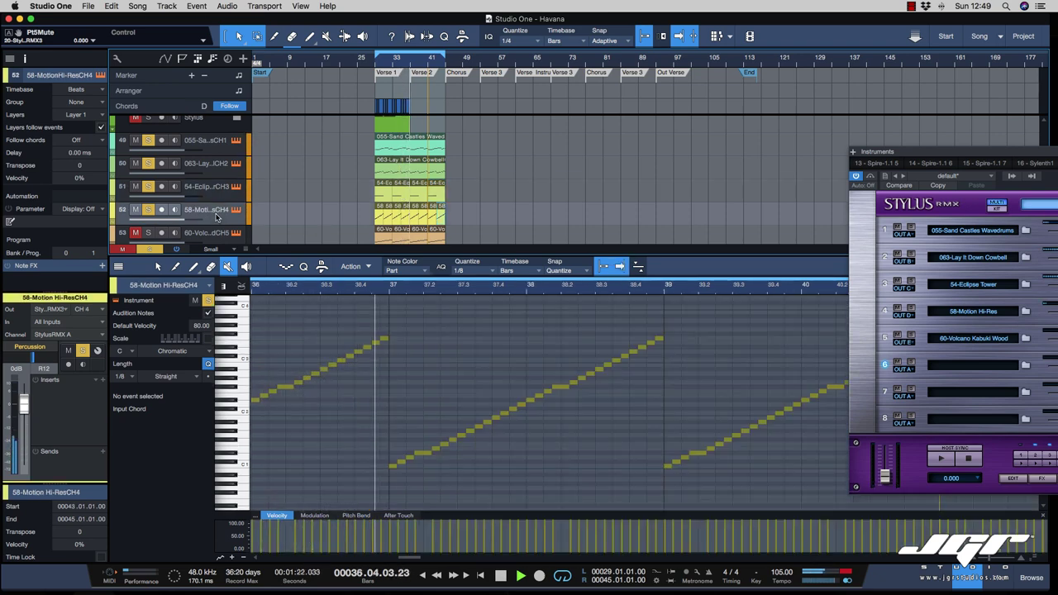
{"action": "key", "text": "1"}
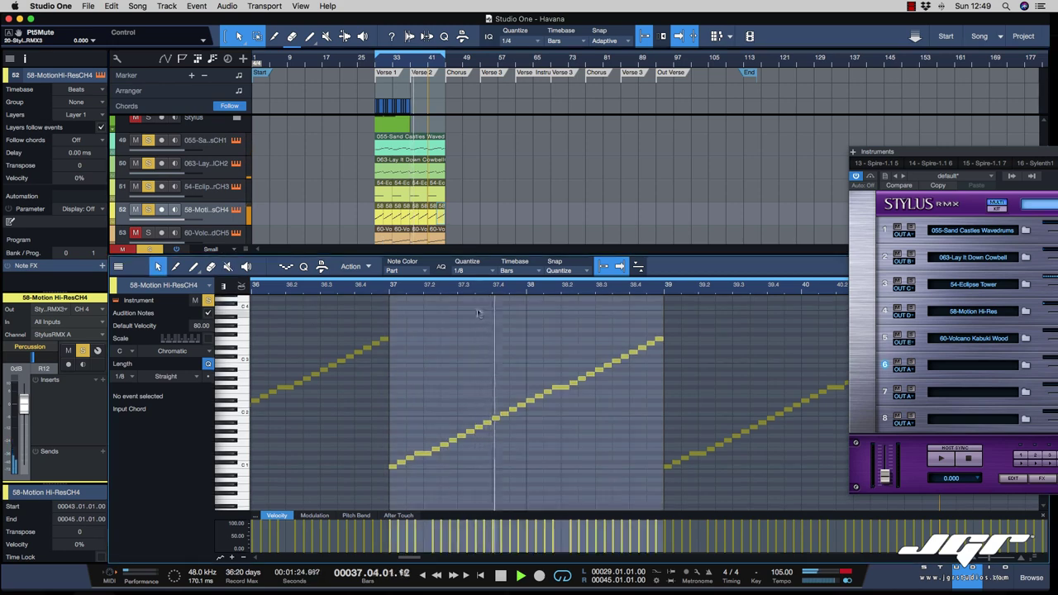
{"action": "key", "text": "space"}
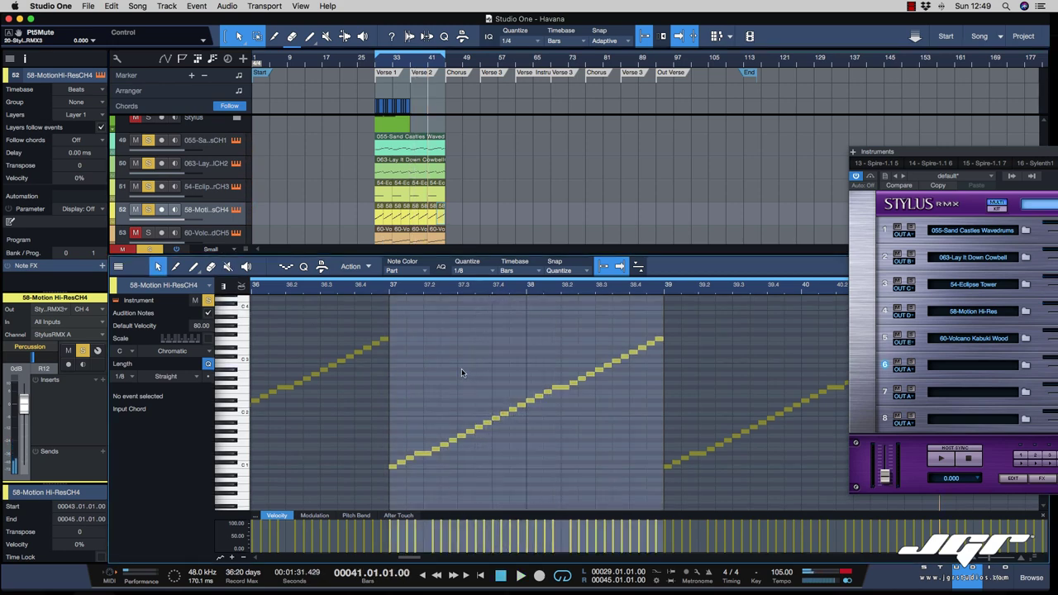
{"action": "key", "text": "KP_1"}
{"action": "key", "text": "space"}
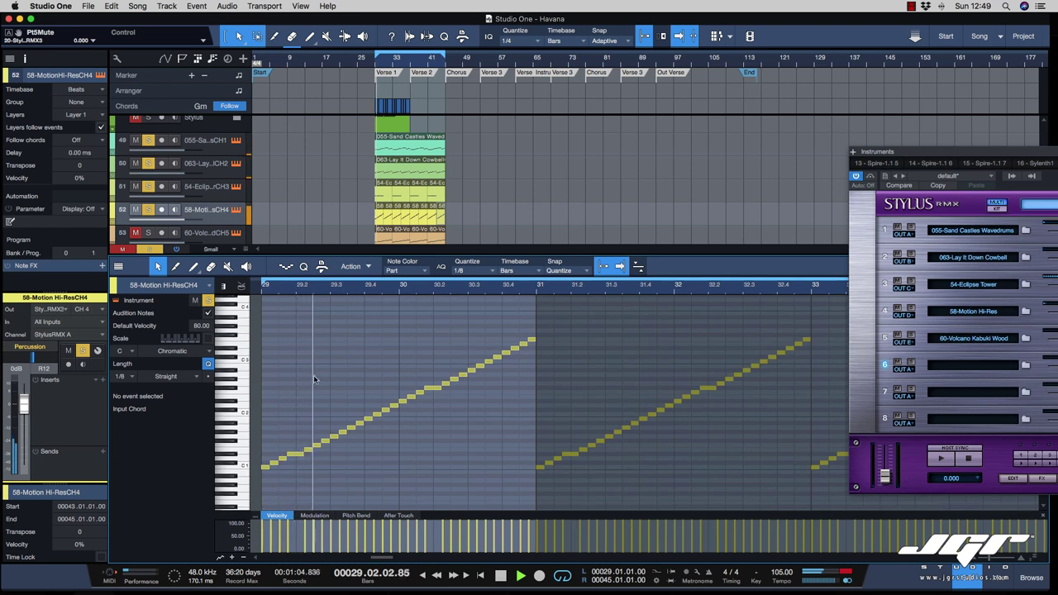
{"action": "key", "text": "space"}
- Select all notes of the first 58-Motion Hi-Res clip and set the editor's Quantize value to 1/32
{"action": "left_click_drag", "start_coordinate": [263, 304], "coordinate": [528, 486]}
{"action": "left_click", "coordinate": [468, 271]}
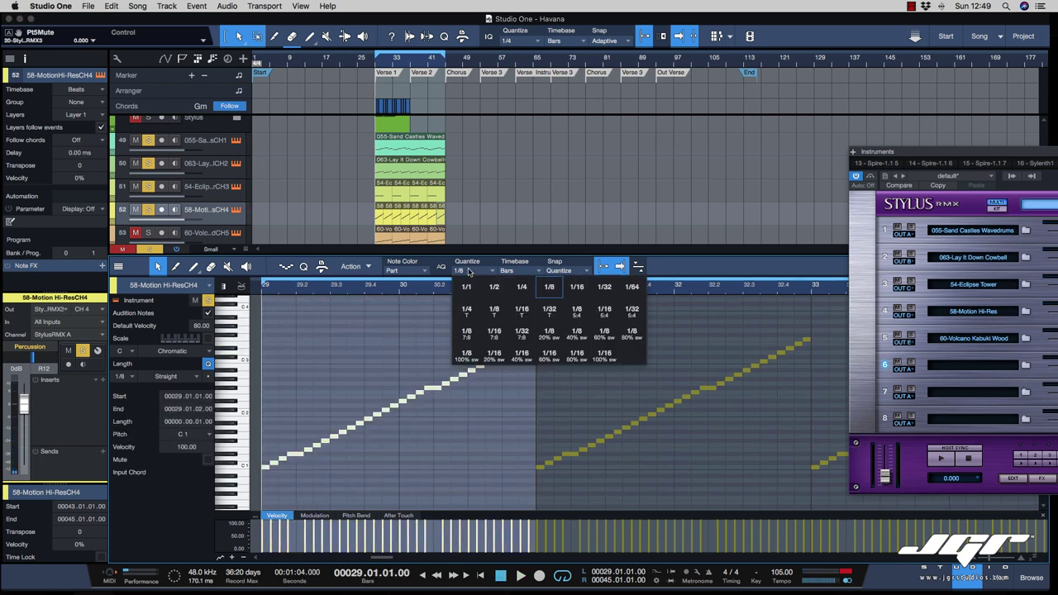
{"action": "left_click", "coordinate": [604, 288]}
- Try nudging the selected Motion Hi-Res notes a 32nd note later, audition the groove, and nudge them back to bar 29
{"action": "scroll", "coordinate": [395, 376], "scroll_direction": "up", "scroll_amount": 3}
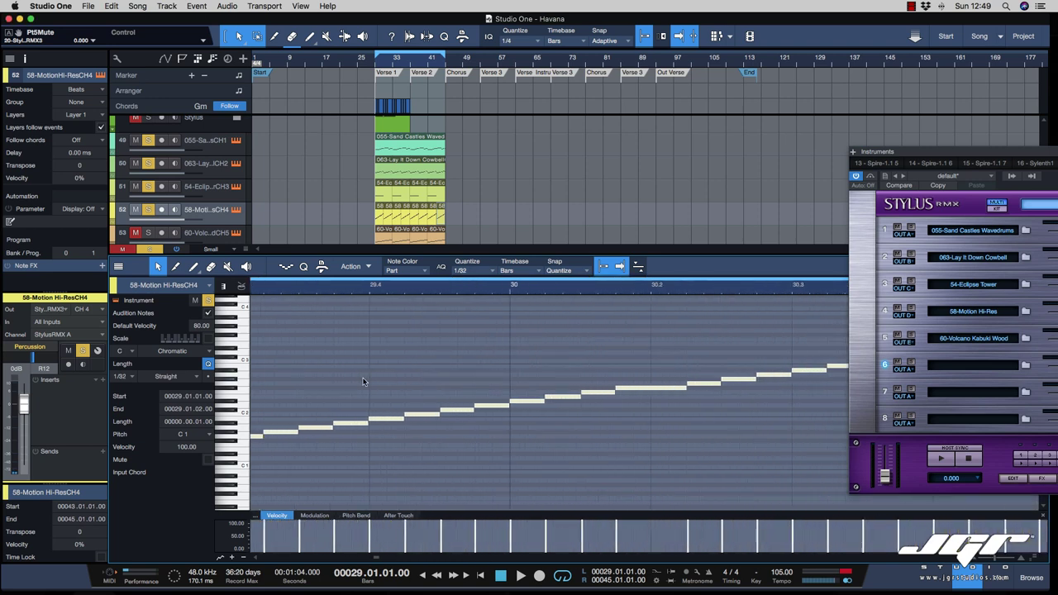
{"action": "left_click", "coordinate": [425, 416]}
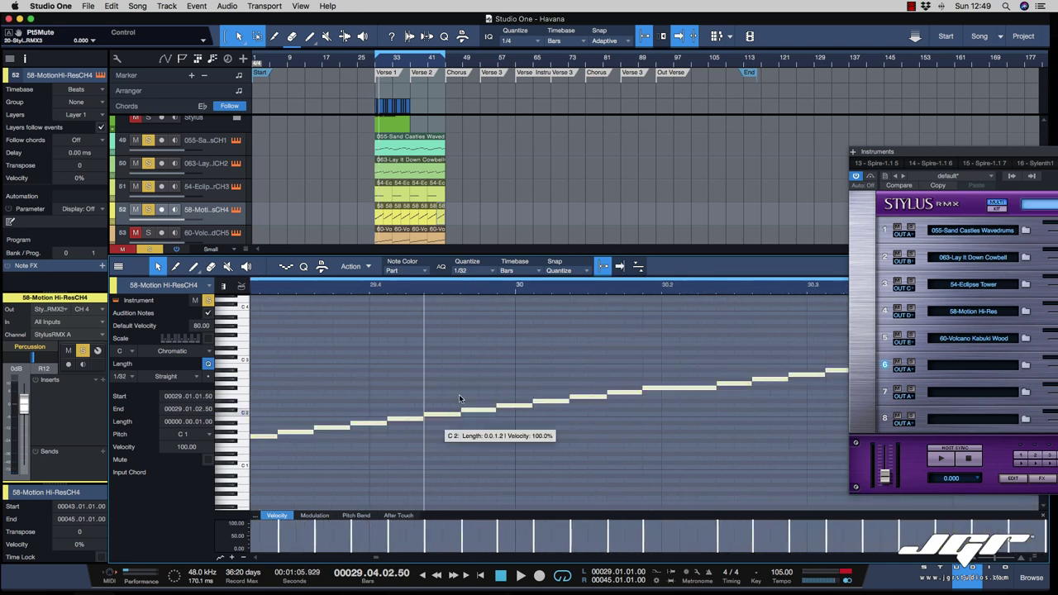
{"action": "scroll", "coordinate": [444, 365], "scroll_direction": "down", "scroll_amount": 3}
{"action": "scroll", "coordinate": [445, 364], "scroll_direction": "down", "scroll_amount": 1}
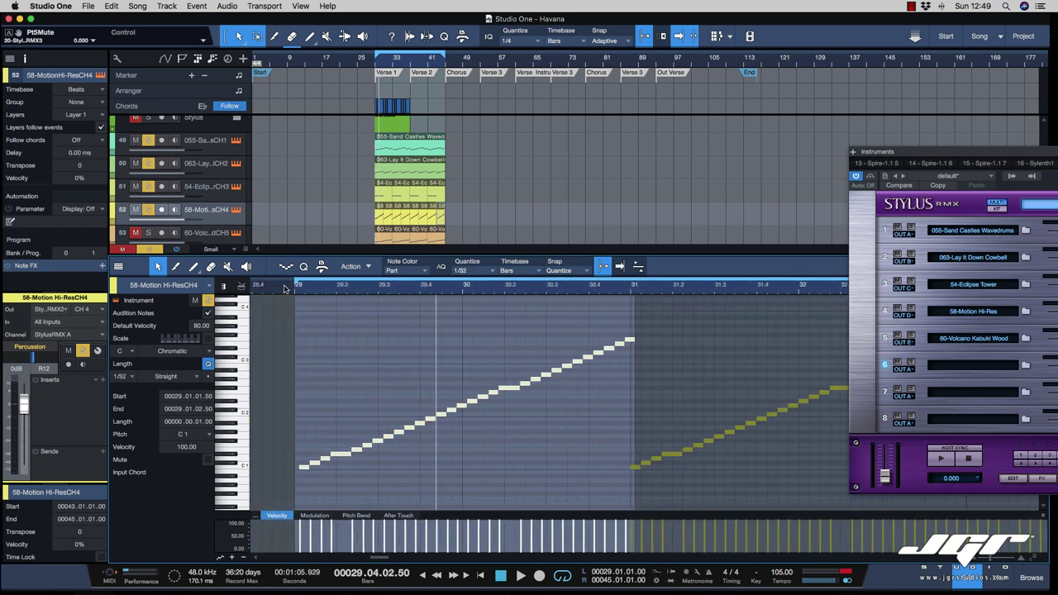
{"action": "key", "text": "space"}
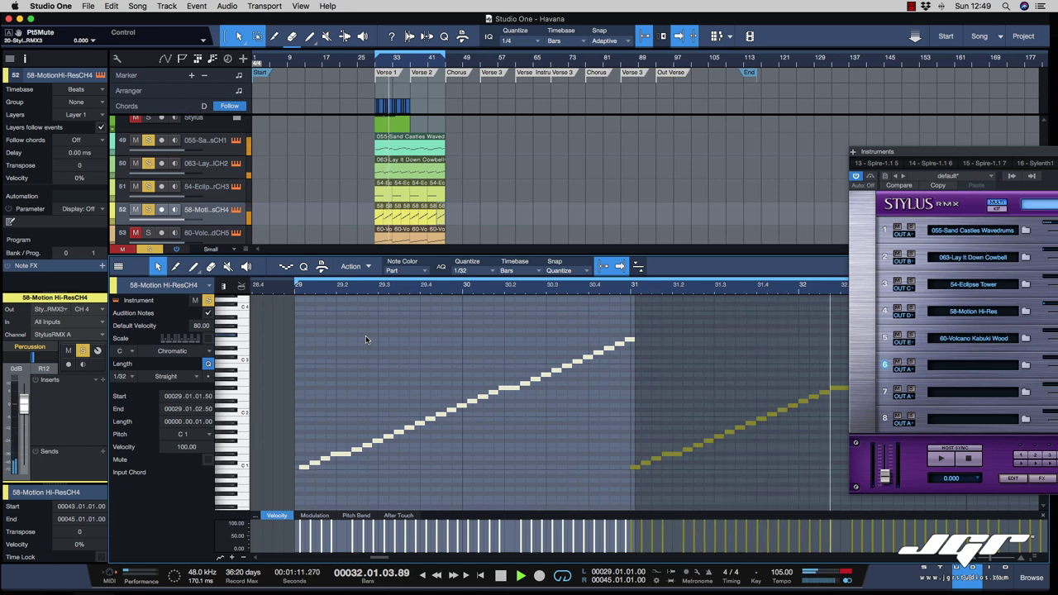
{"action": "key", "text": "space"}
{"action": "key", "text": "alt+Left"}
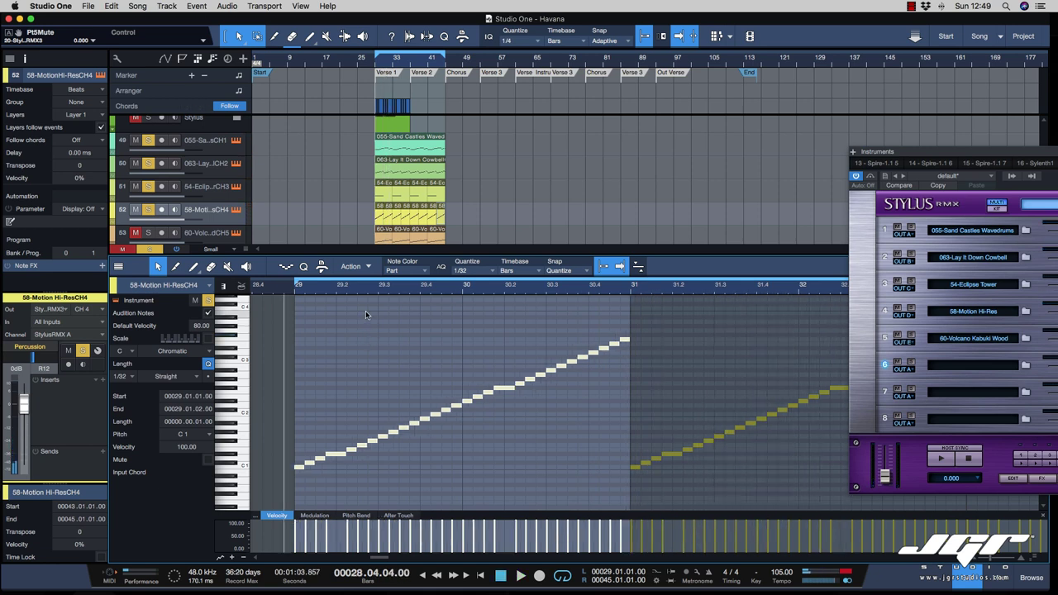
- Clear all track solos and reposition the Stylus RMX window so its whole interface is in view
{"action": "scroll", "coordinate": [149, 234], "scroll_direction": "down", "scroll_amount": 1}
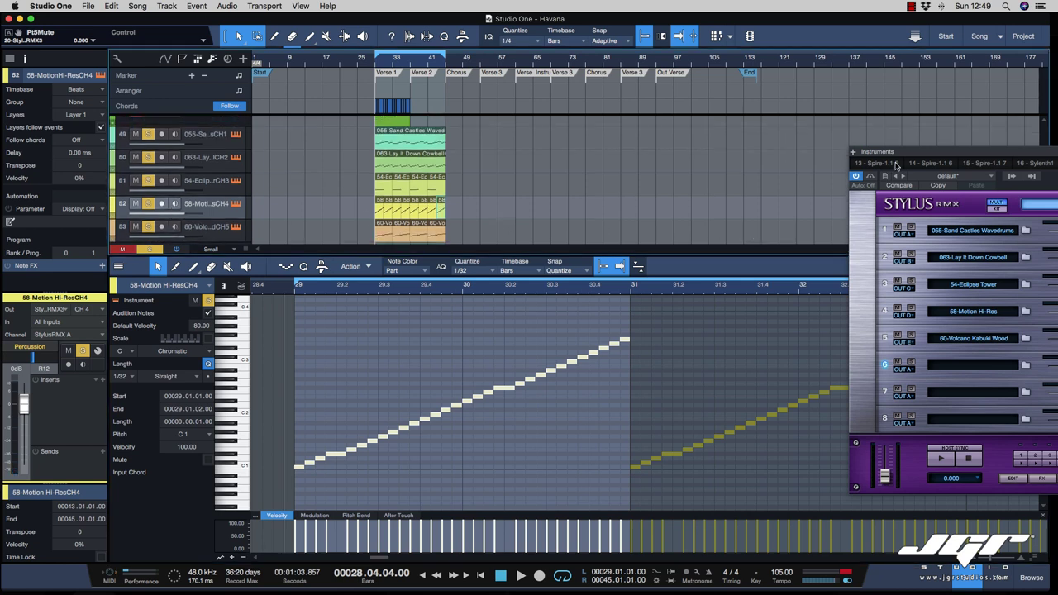
{"action": "left_click_drag", "start_coordinate": [927, 158], "coordinate": [754, 146]}
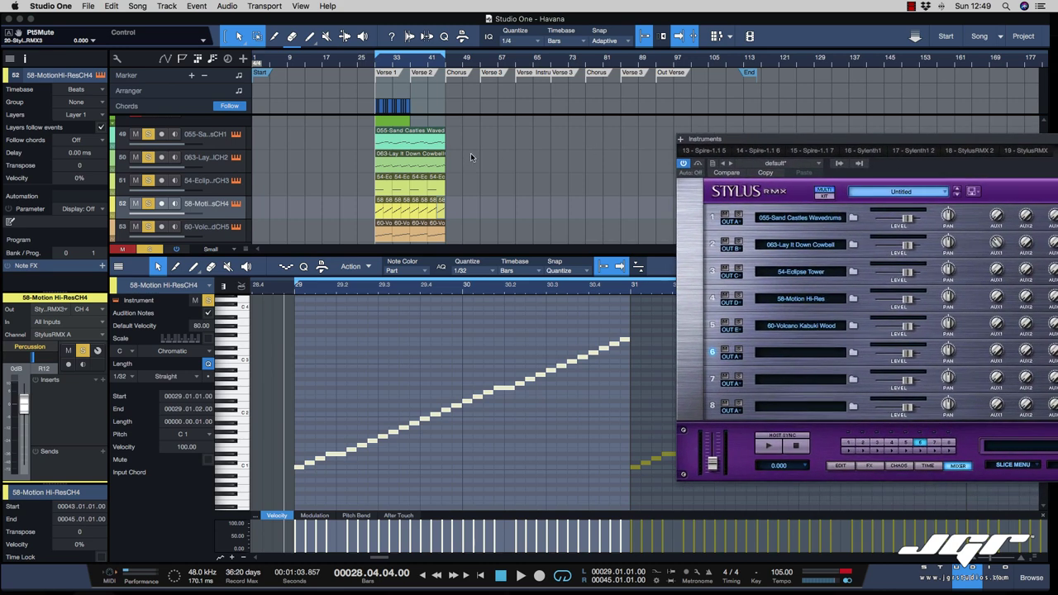
{"action": "left_click", "coordinate": [150, 249]}
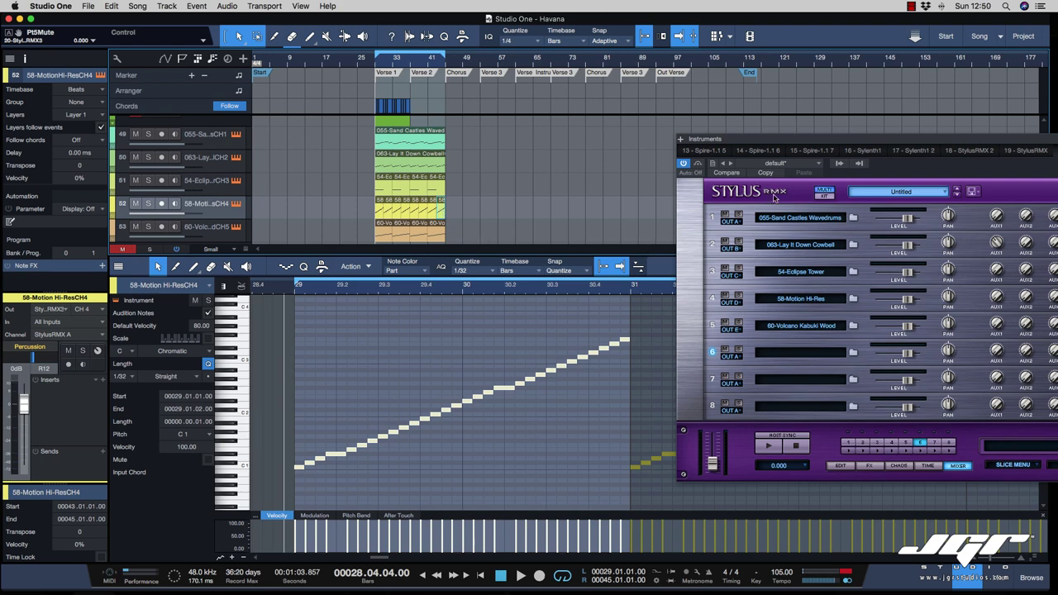
{"action": "left_click_drag", "start_coordinate": [882, 139], "coordinate": [742, 93]}
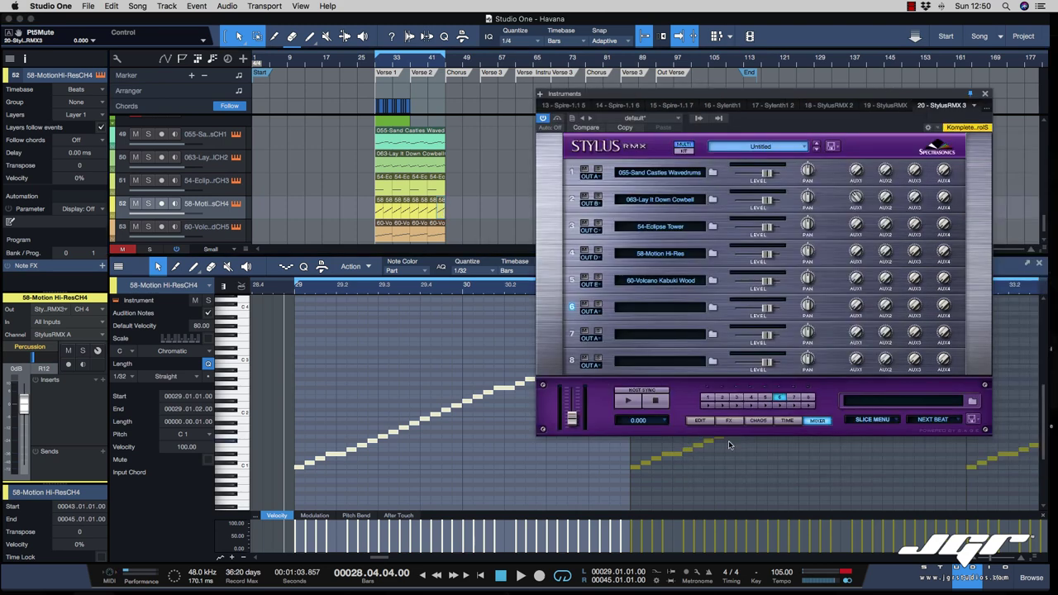
- Review the Time Designer with its Pattern Modify meter options, the Chaos Designer, and the Edit page in Stylus RMX
{"action": "left_click", "coordinate": [787, 422]}
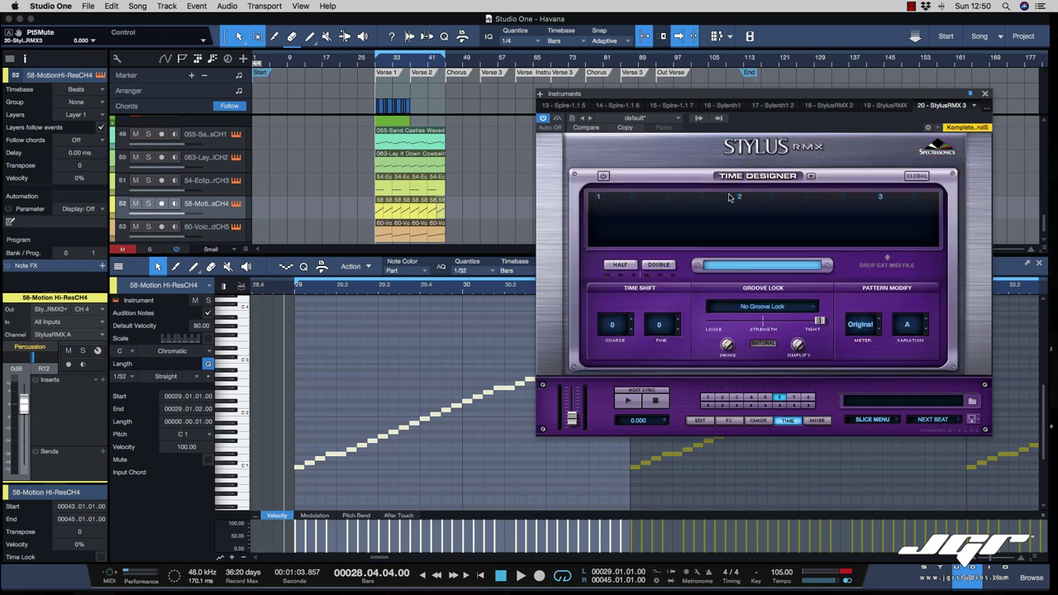
{"action": "left_click", "coordinate": [860, 325]}
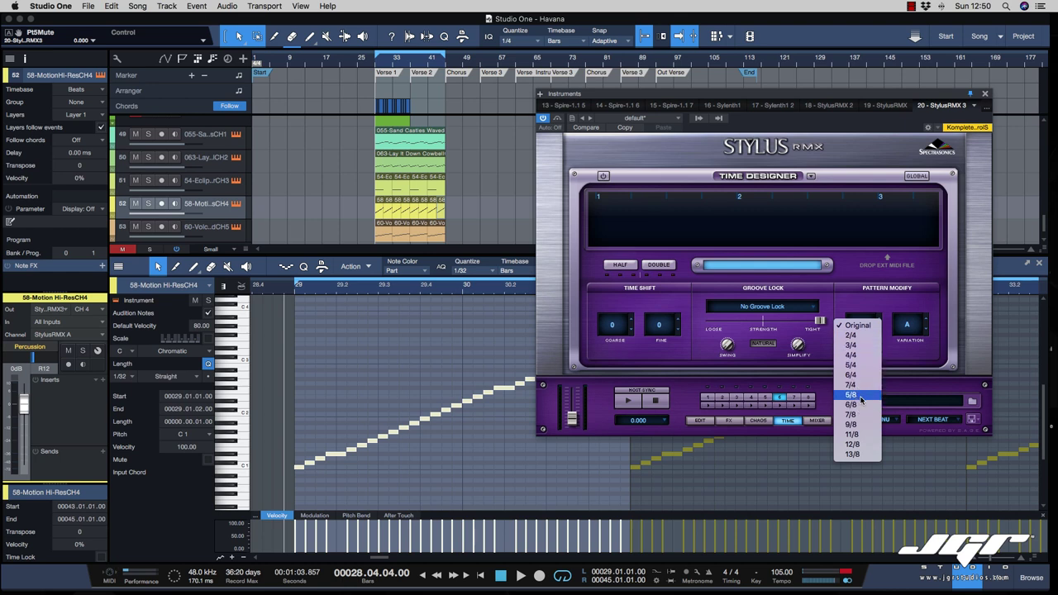
{"action": "left_click", "coordinate": [832, 289]}
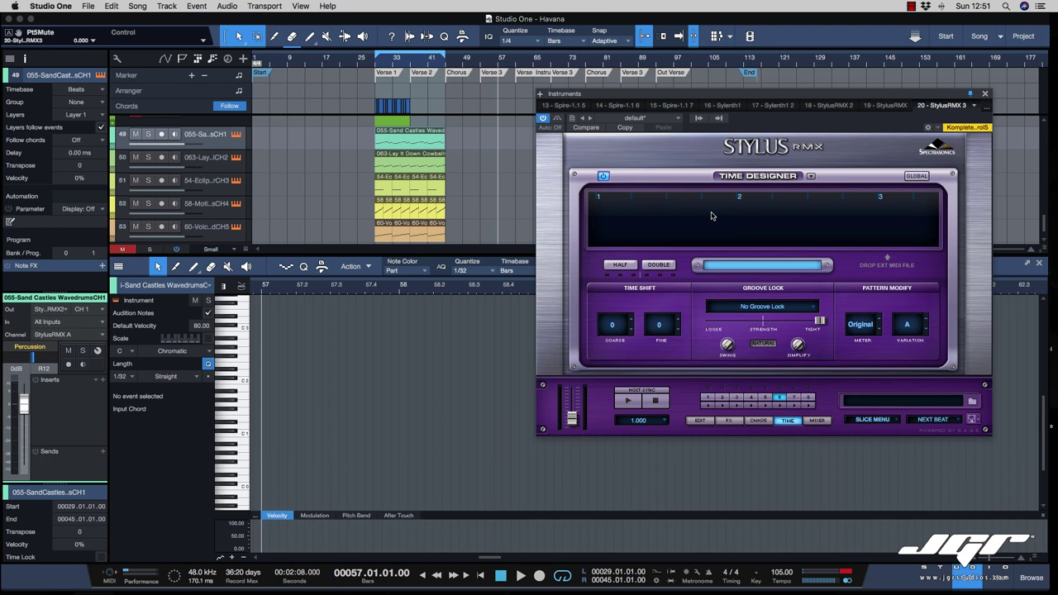
{"action": "left_click", "coordinate": [759, 421]}
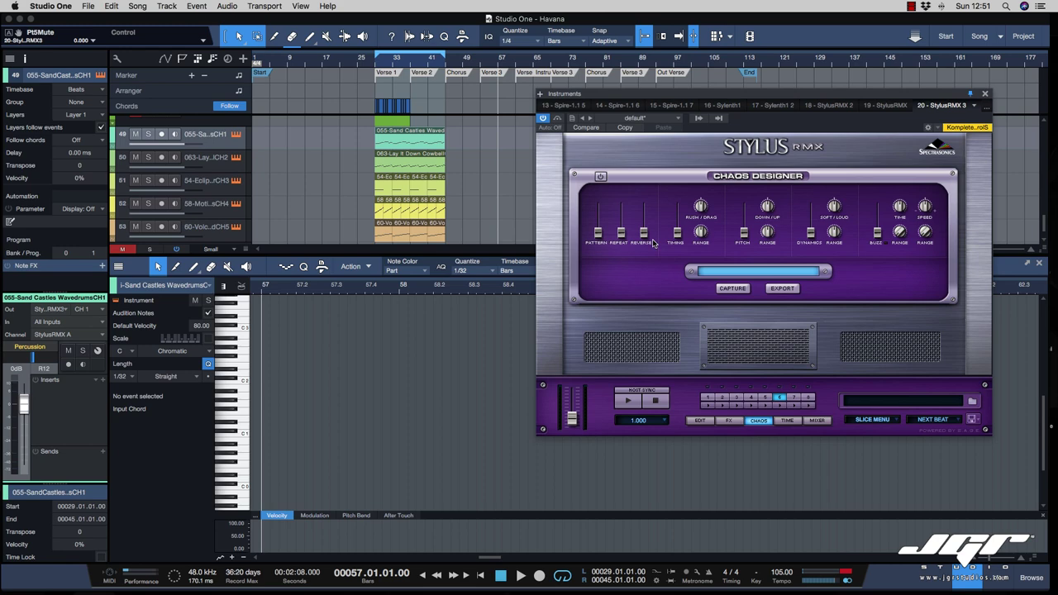
{"action": "left_click", "coordinate": [700, 420]}
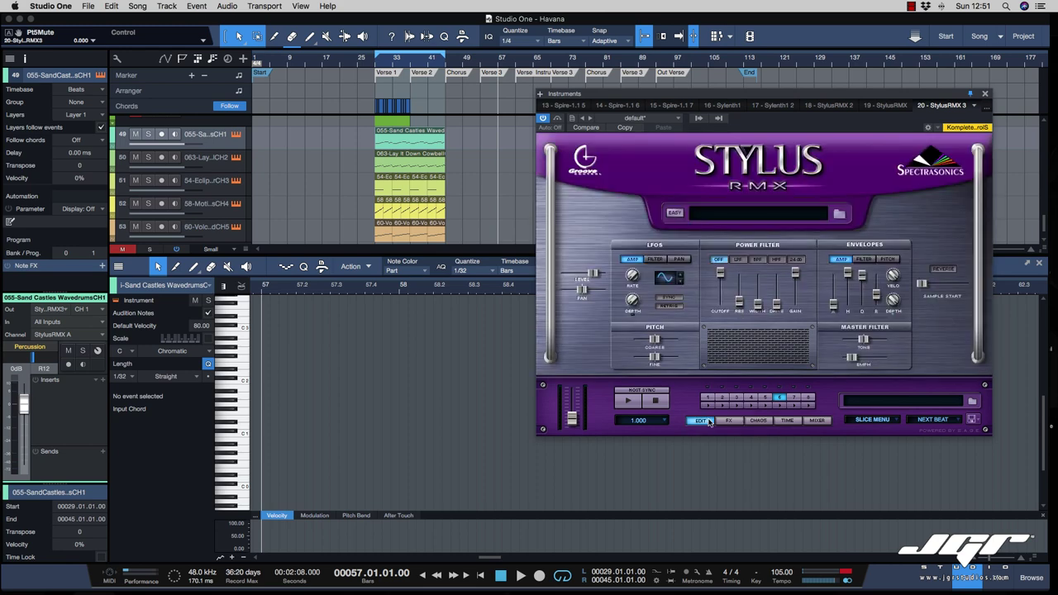